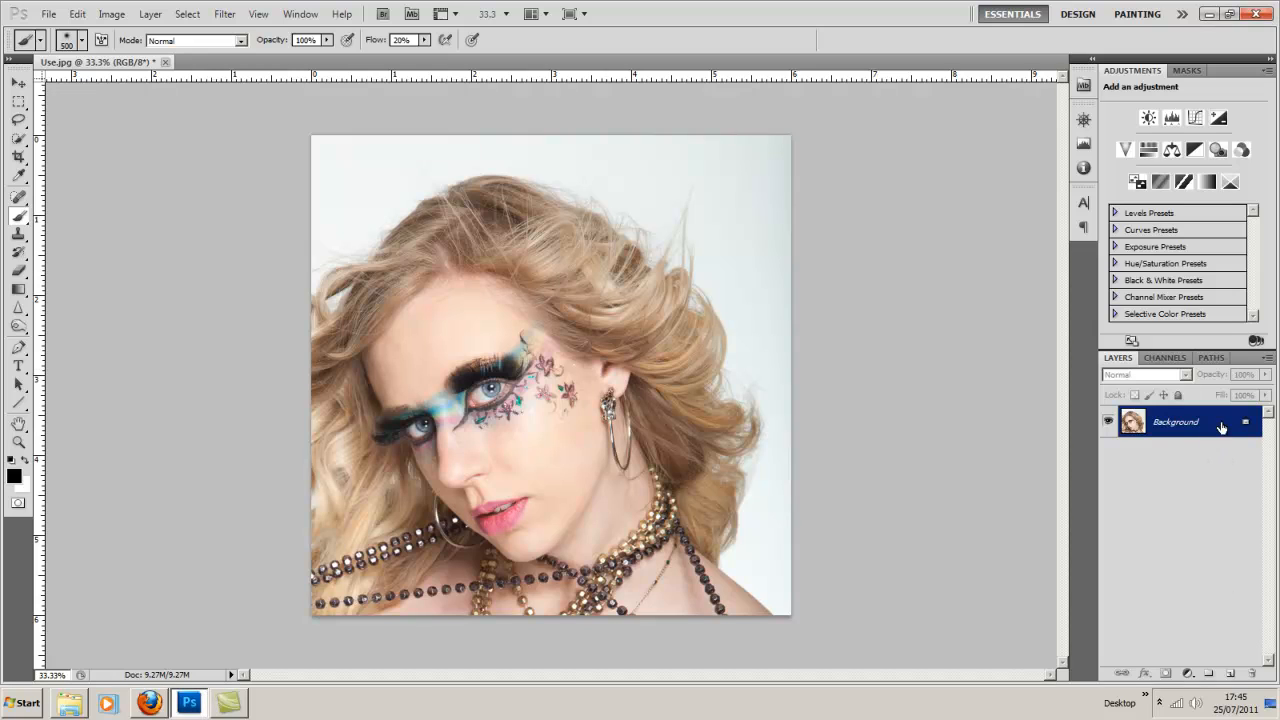
Duplicate the Background layer and add a Curves adjustment with its white point sampled from the pale studio backdrop.
{"action": "left_click_drag", "start_coordinate": [1221, 427], "coordinate": [1230, 673]}
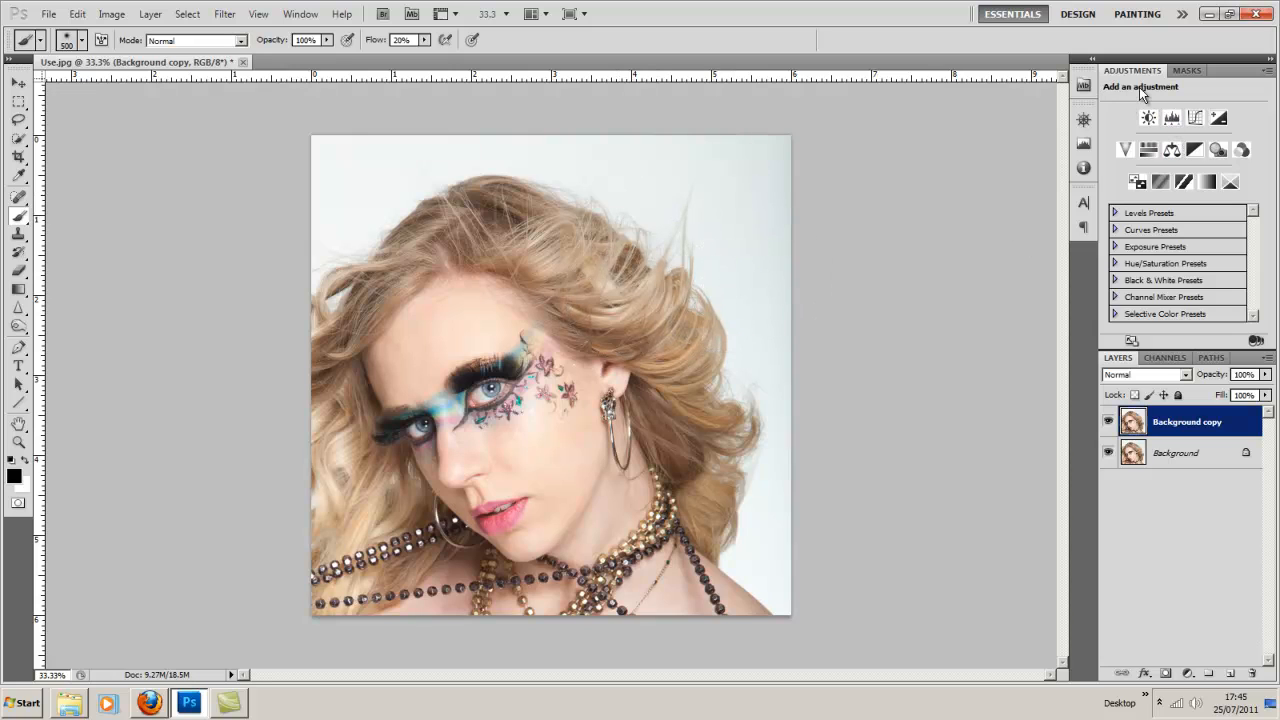
{"action": "left_click", "coordinate": [1194, 119]}
{"action": "left_click", "coordinate": [1116, 181]}
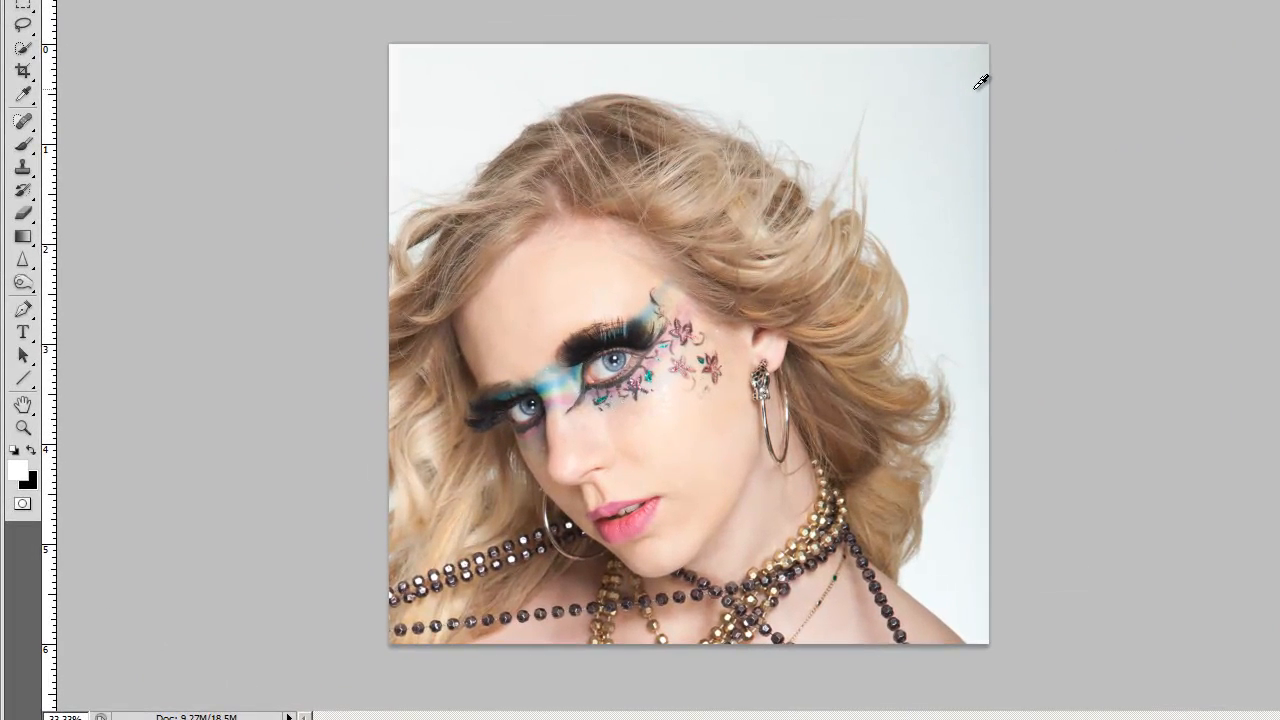
{"action": "left_click", "coordinate": [785, 170]}
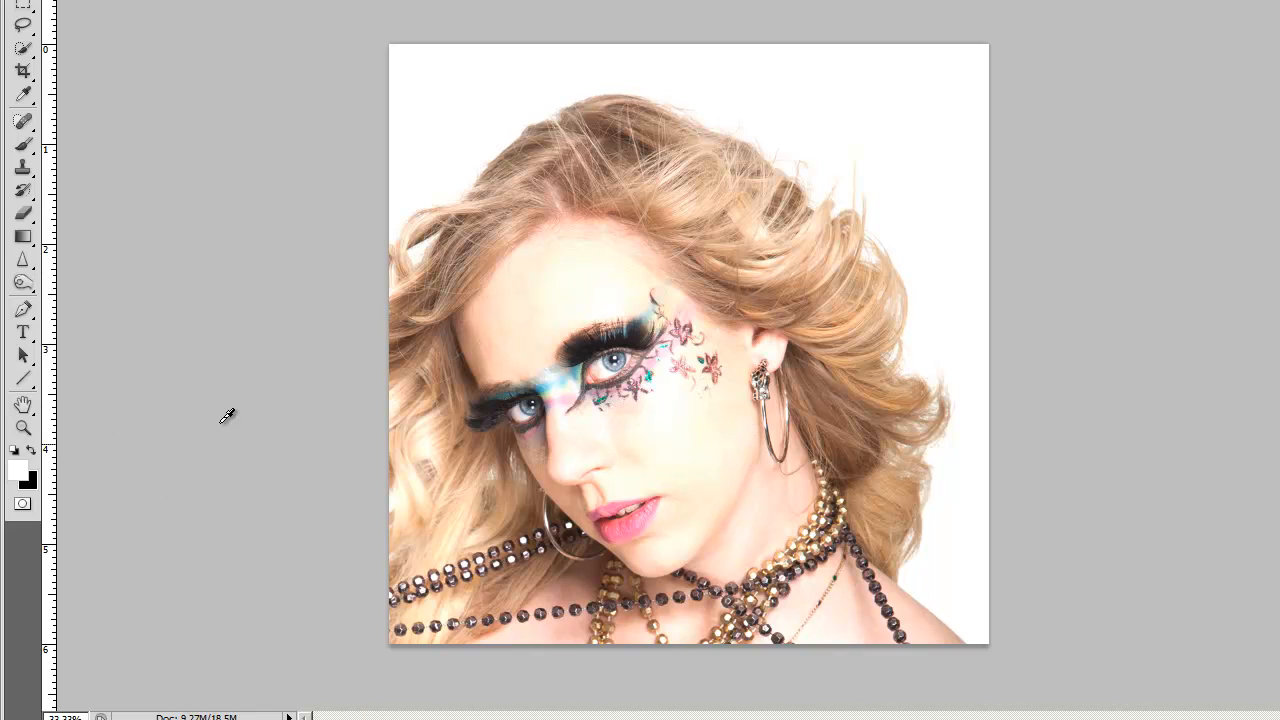
Paint black on the Curves mask over the model's face, hair and shoulders with the Brush at 20% flow.
{"action": "left_click", "coordinate": [31, 451]}
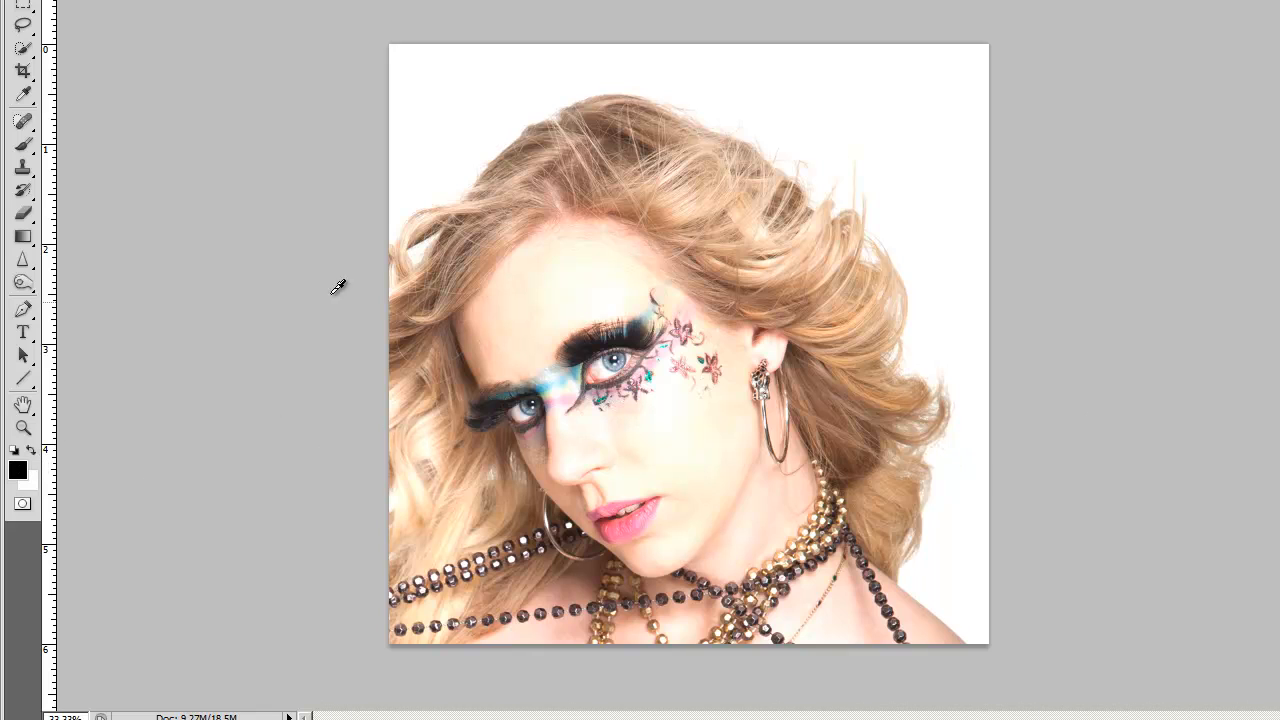
{"action": "left_click", "coordinate": [23, 145]}
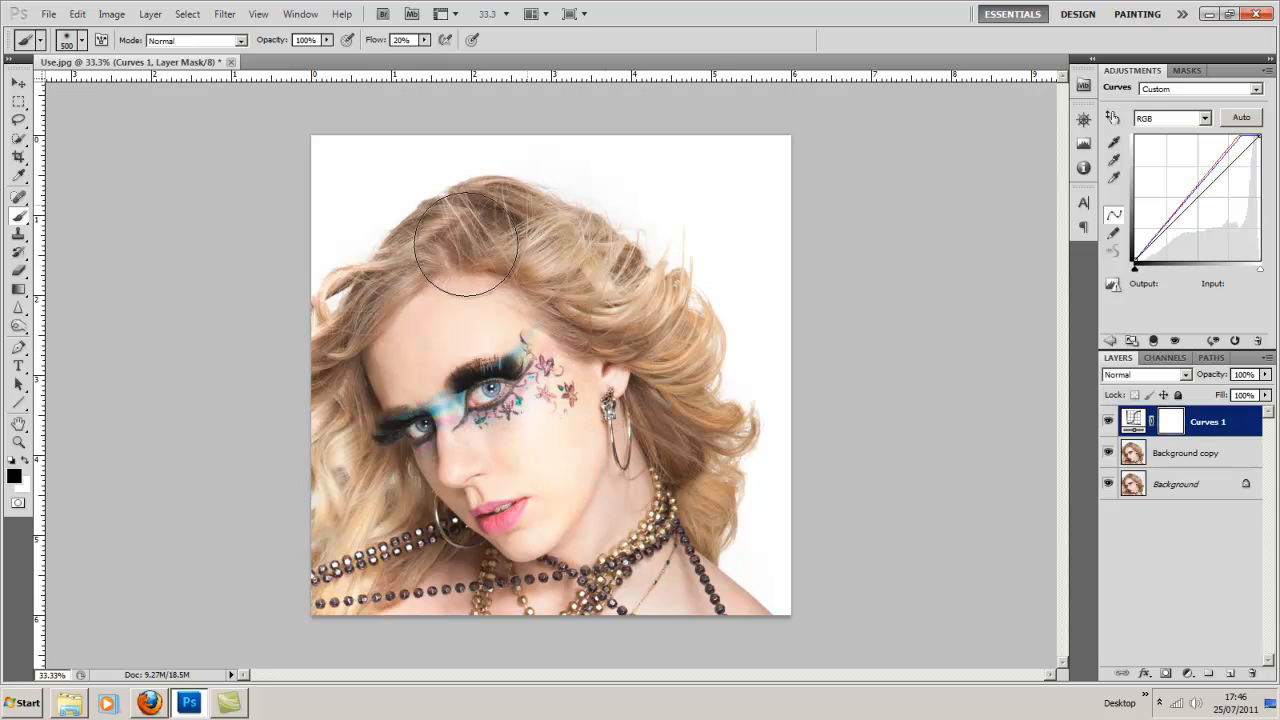
{"action": "mouse_move", "coordinate": [579, 273]}
{"action": "left_mouse_down"}
{"action": "mouse_move", "coordinate": [504, 365]}
{"action": "mouse_move", "coordinate": [460, 527]}
{"action": "mouse_move", "coordinate": [342, 481]}
{"action": "mouse_move", "coordinate": [367, 539]}
{"action": "mouse_move", "coordinate": [525, 623]}
{"action": "mouse_move", "coordinate": [660, 606]}
{"action": "left_mouse_up"}
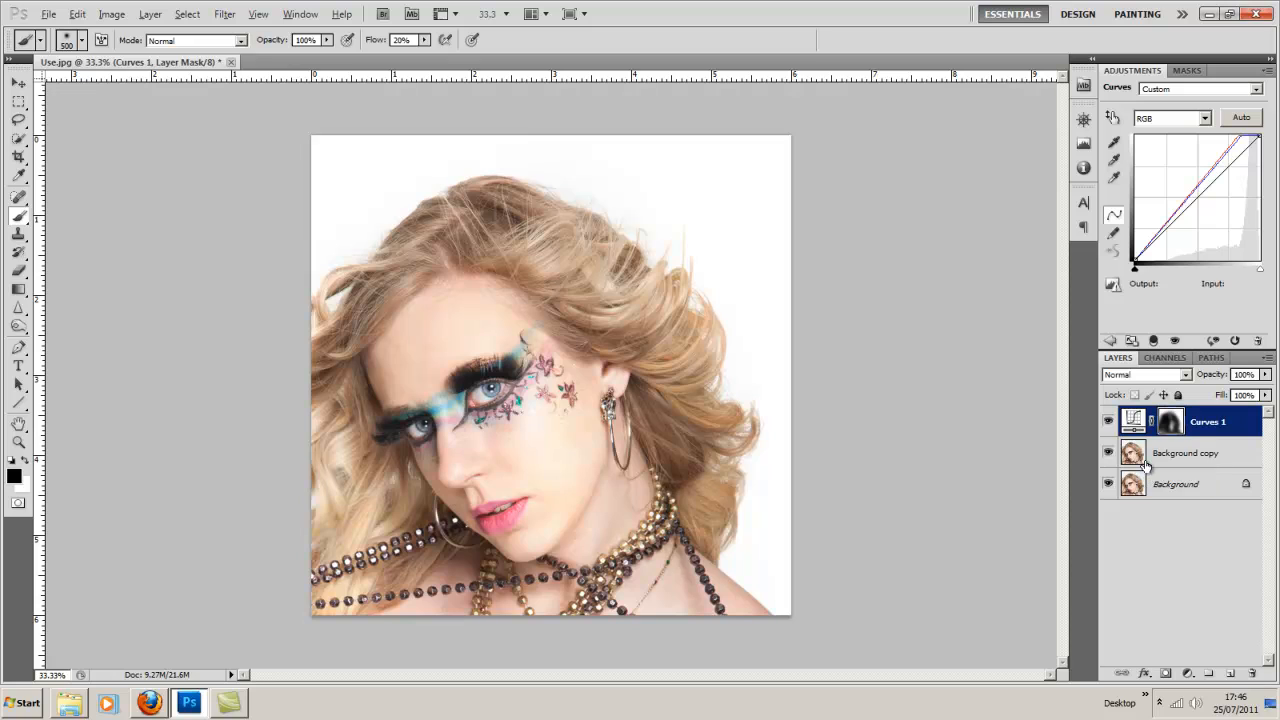
Stamp all visible layers into a new merged layer above the Curves adjustment.
{"action": "key", "text": "ctrl+shift+alt+e"}
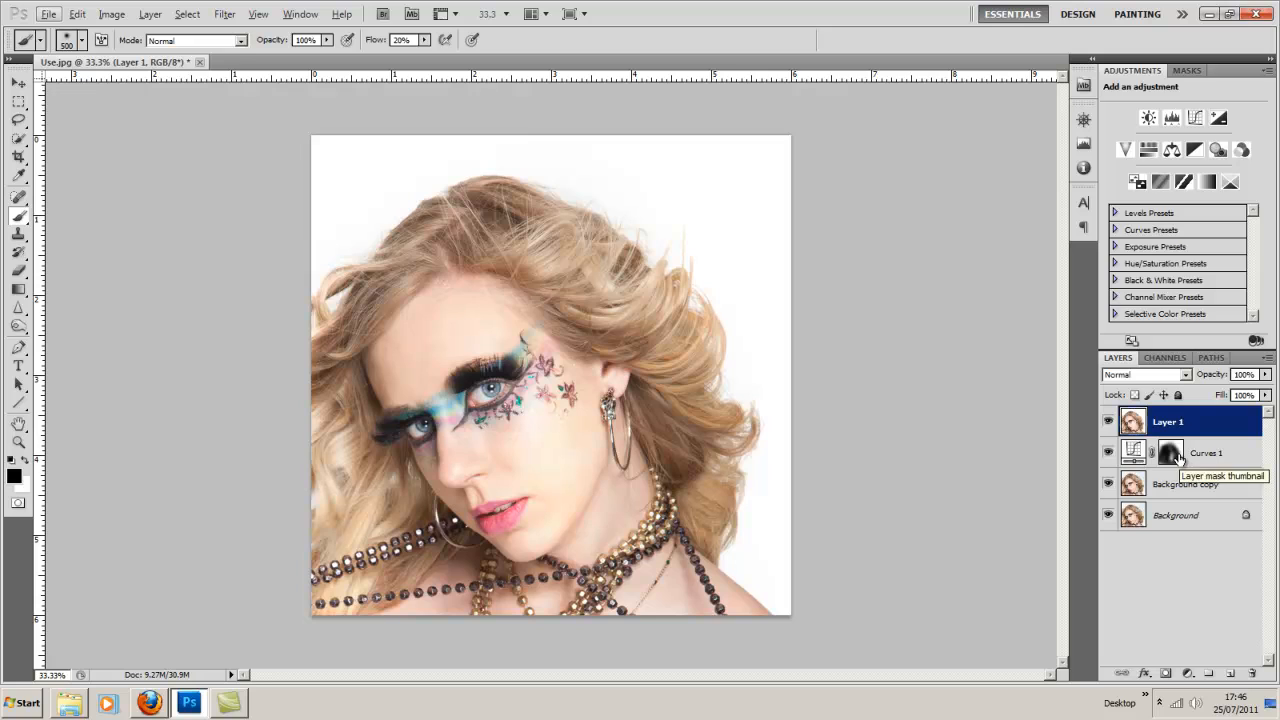
{"action": "left_click", "coordinate": [1214, 449]}
{"action": "left_click", "coordinate": [1207, 432]}
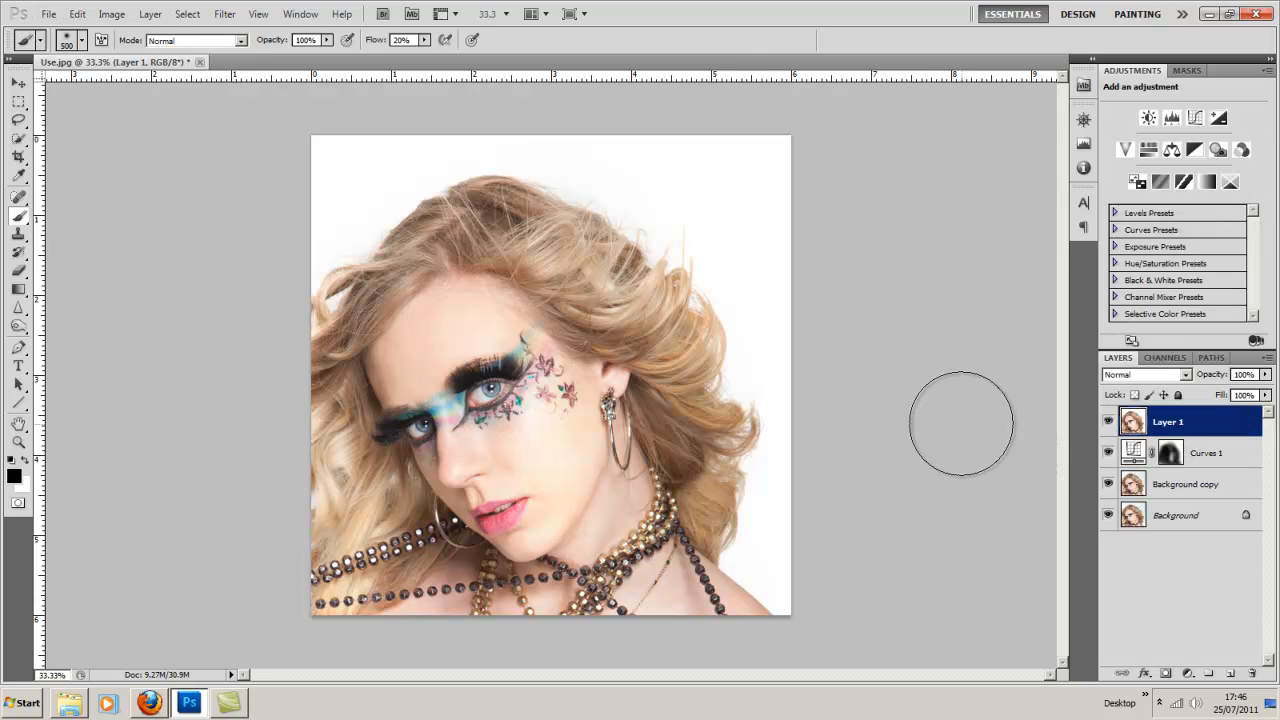
Reduce the brush size to 40 for close-up work on the face.
{"action": "key", "text": "ctrl+plus"}
{"action": "key", "text": "ctrl+plus"}
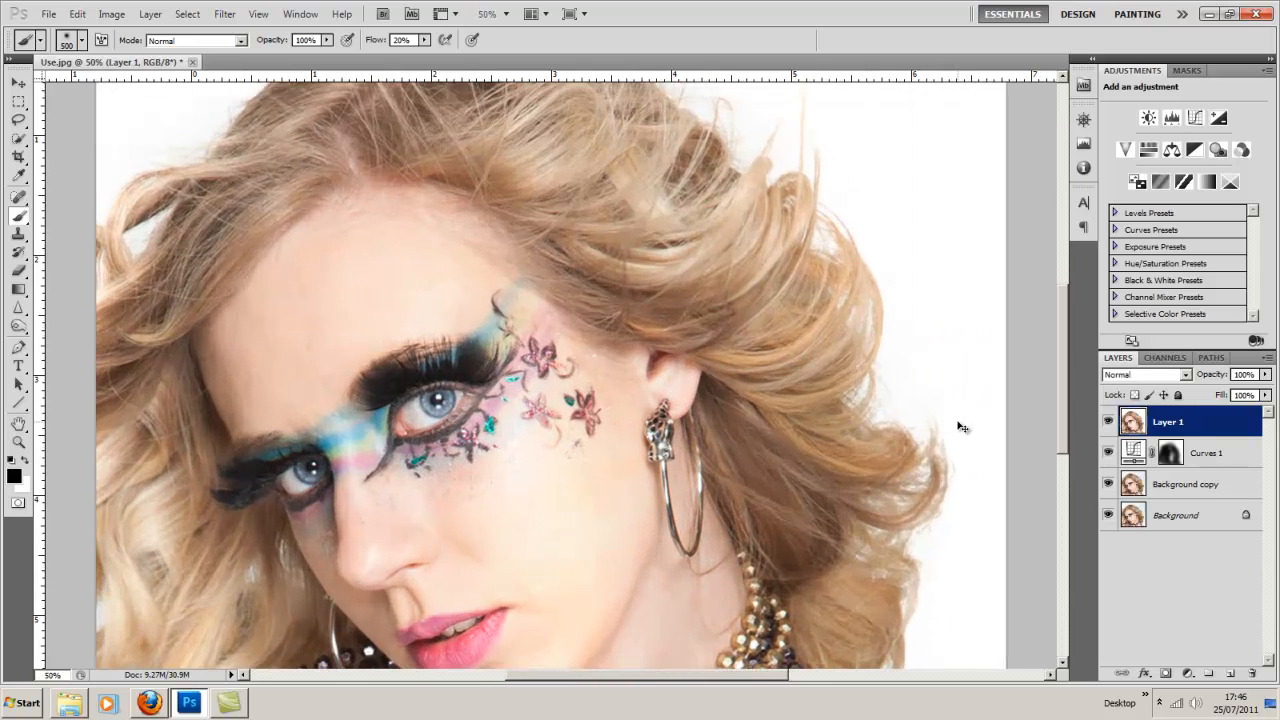
{"action": "scroll", "coordinate": [480, 412], "scroll_direction": "down", "scroll_amount": 3}
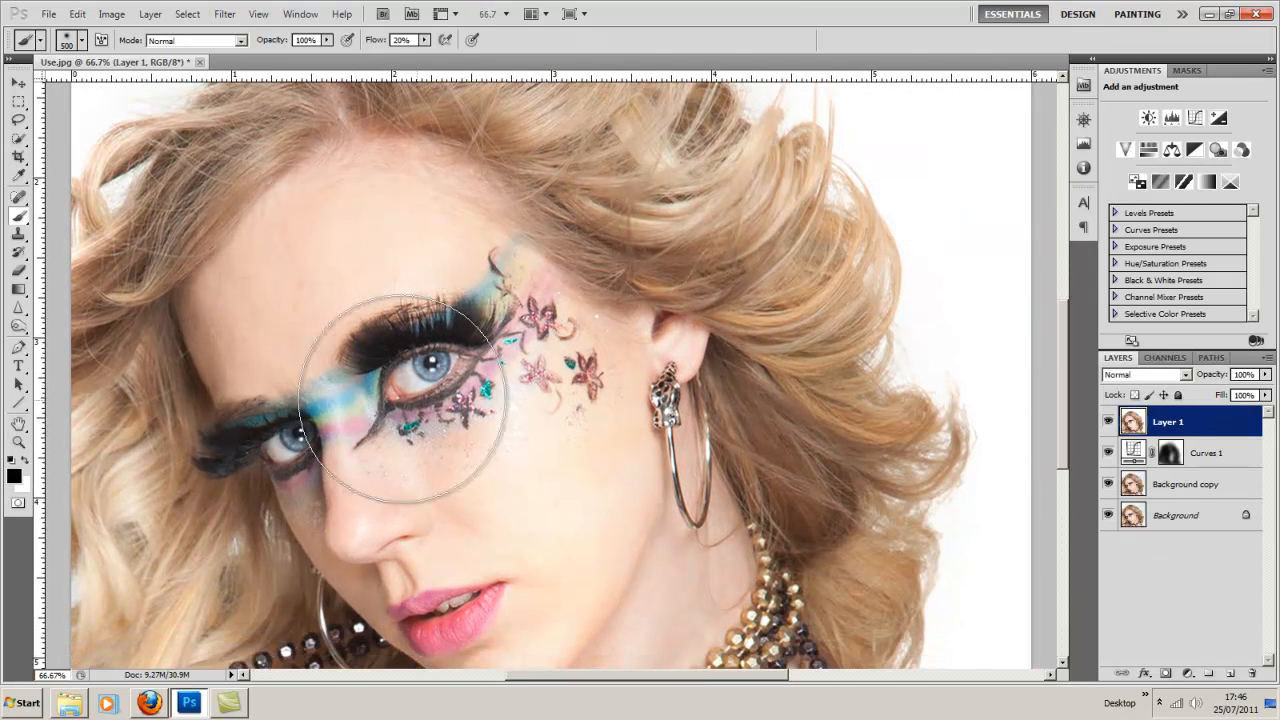
{"action": "key", "text": "bracketleft"}
{"action": "key", "text": "bracketleft"}
{"action": "key", "text": "bracketleft"}
{"action": "key", "text": "bracketleft"}
{"action": "key", "text": "bracketleft"}
{"action": "key", "text": "bracketleft"}
{"action": "key", "text": "bracketleft"}
{"action": "key", "text": "bracketleft"}
{"action": "key", "text": "bracketleft"}
{"action": "key", "text": "bracketleft"}
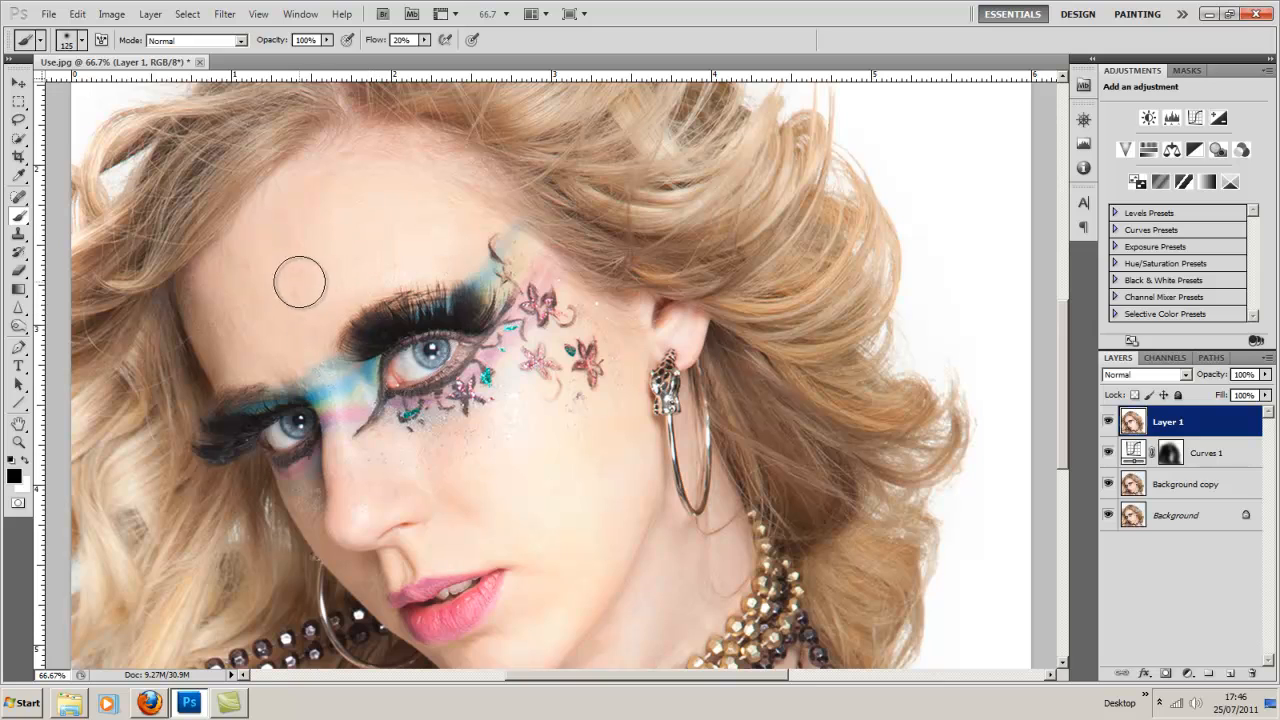
{"action": "key", "text": "bracketleft"}
{"action": "key", "text": "bracketleft"}
{"action": "key", "text": "bracketleft"}
{"action": "key", "text": "bracketleft"}
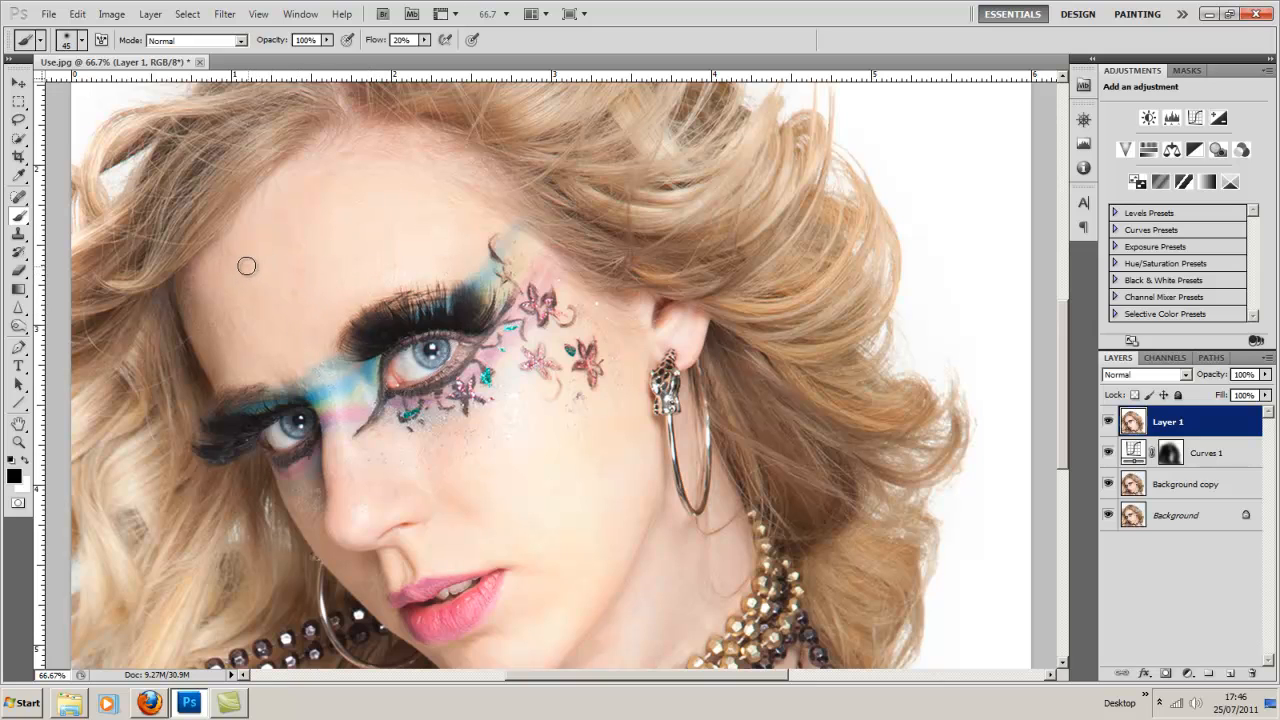
{"action": "scroll", "coordinate": [540, 510], "scroll_direction": "down", "scroll_amount": 4}
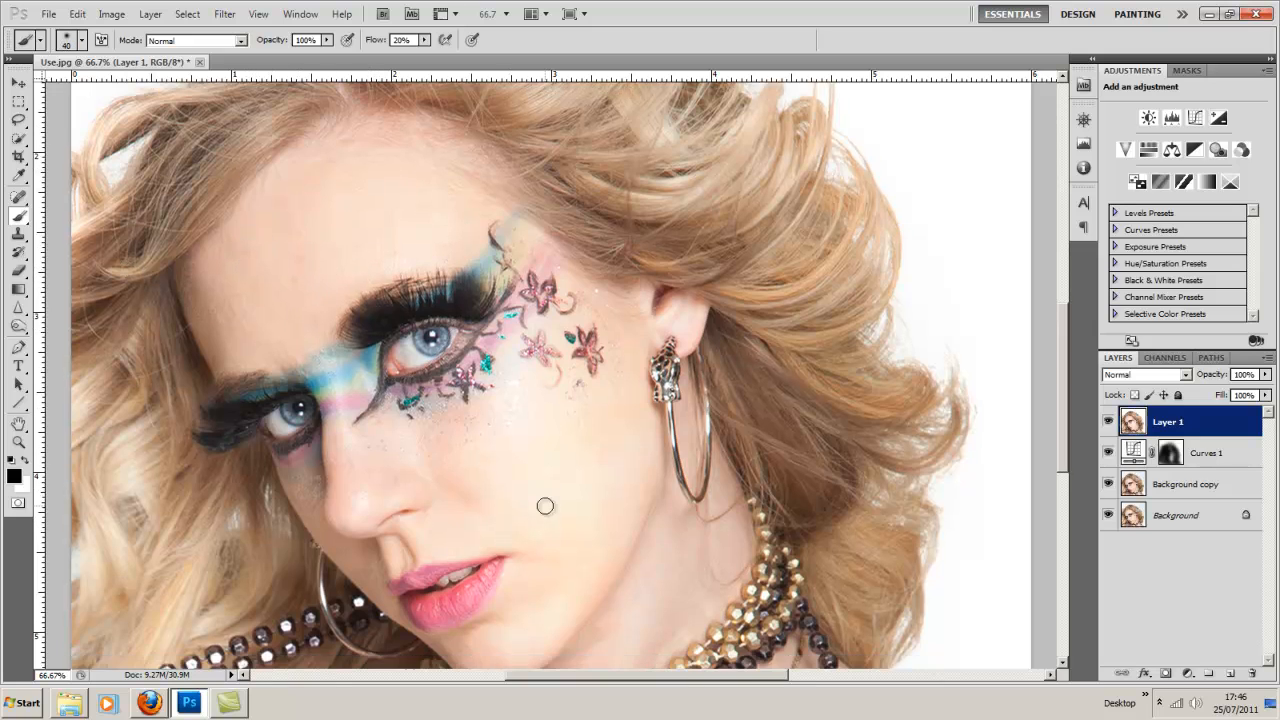
Remove the blemishes on the forehead with the Spot Healing Brush.
{"action": "scroll", "coordinate": [580, 480], "scroll_direction": "down", "scroll_amount": 5}
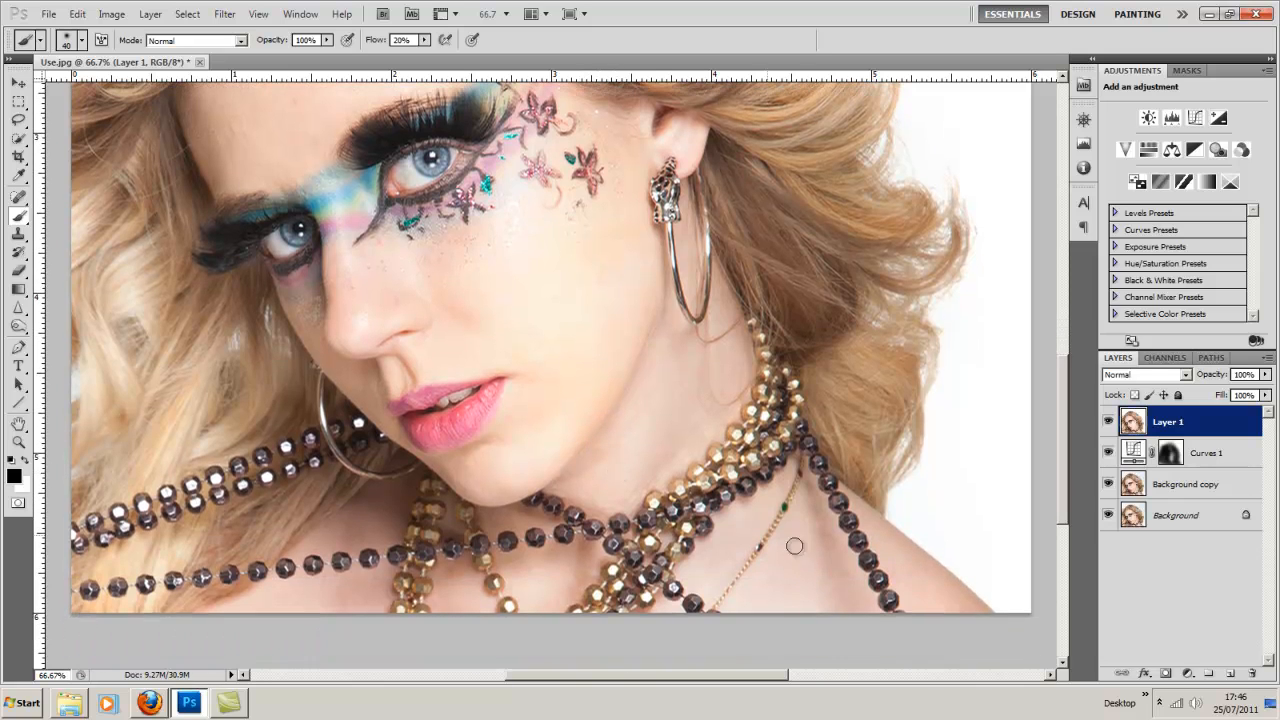
{"action": "scroll", "coordinate": [500, 470], "scroll_direction": "up", "scroll_amount": 6}
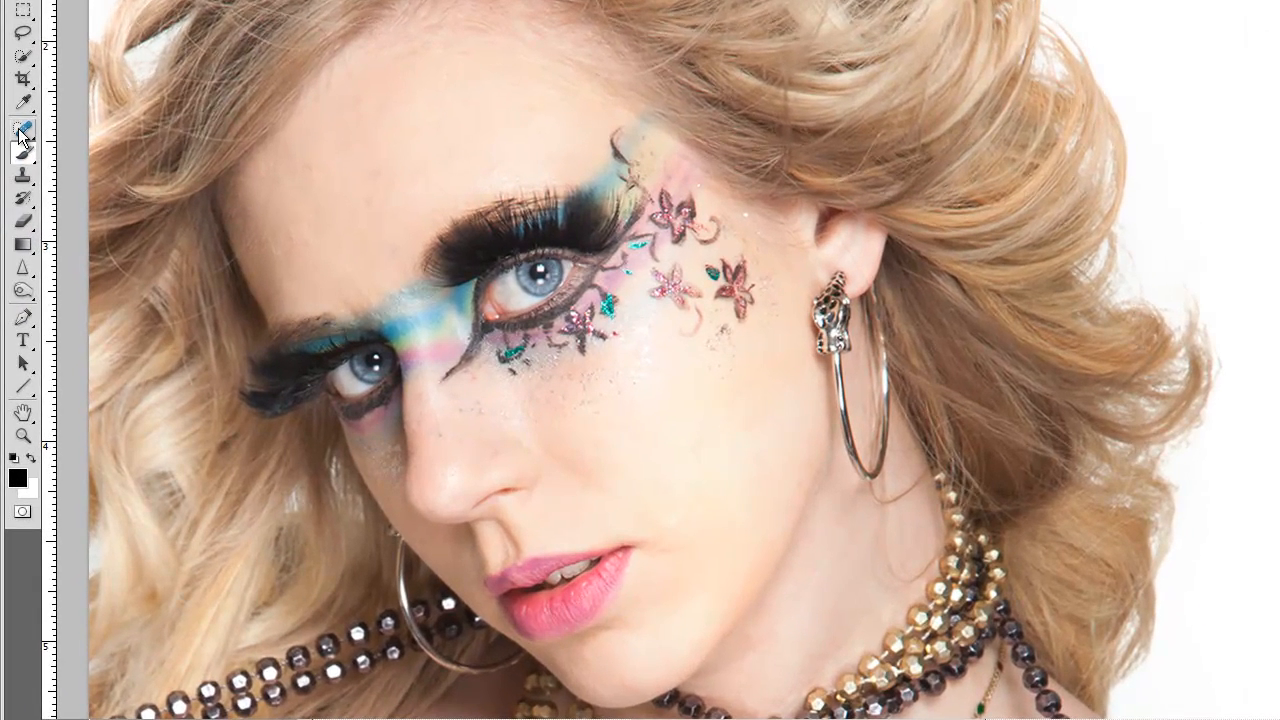
{"action": "left_click", "coordinate": [19, 194]}
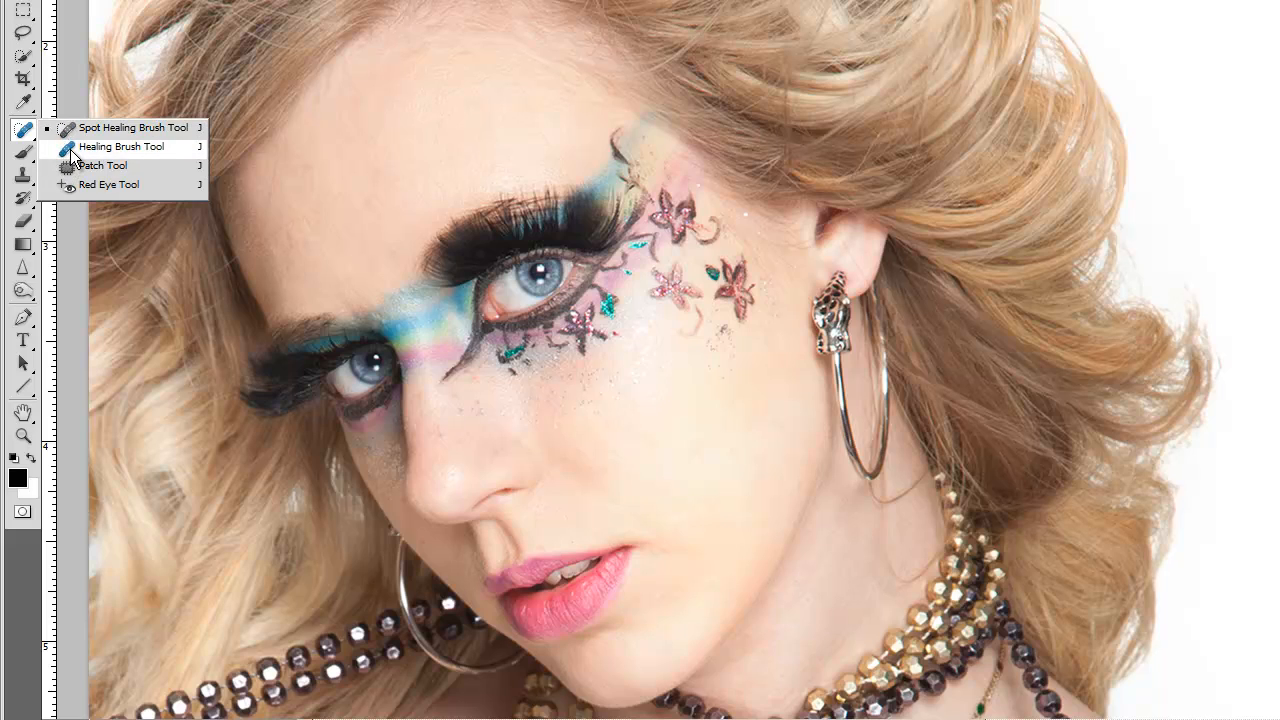
{"action": "left_click", "coordinate": [148, 135]}
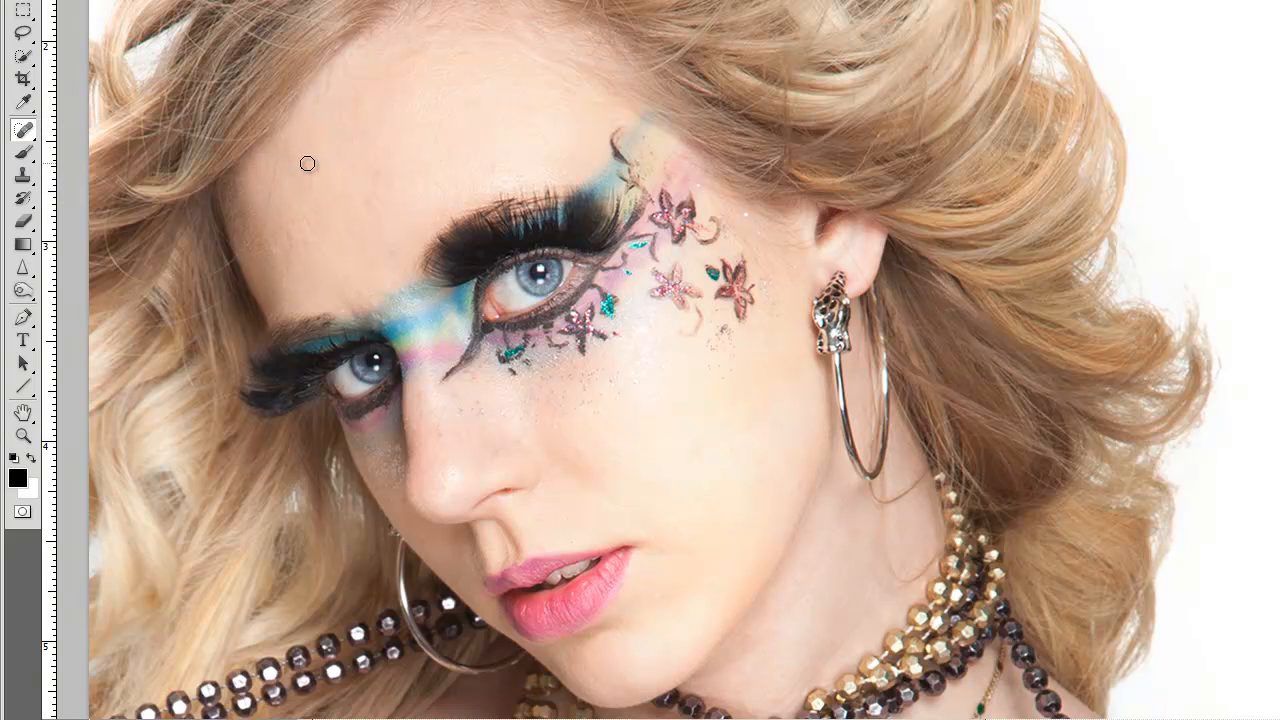
{"action": "left_click", "coordinate": [376, 180]}
{"action": "left_click", "coordinate": [291, 238]}
{"action": "left_click", "coordinate": [281, 186]}
{"action": "left_click", "coordinate": [280, 174]}
{"action": "left_click", "coordinate": [286, 157]}
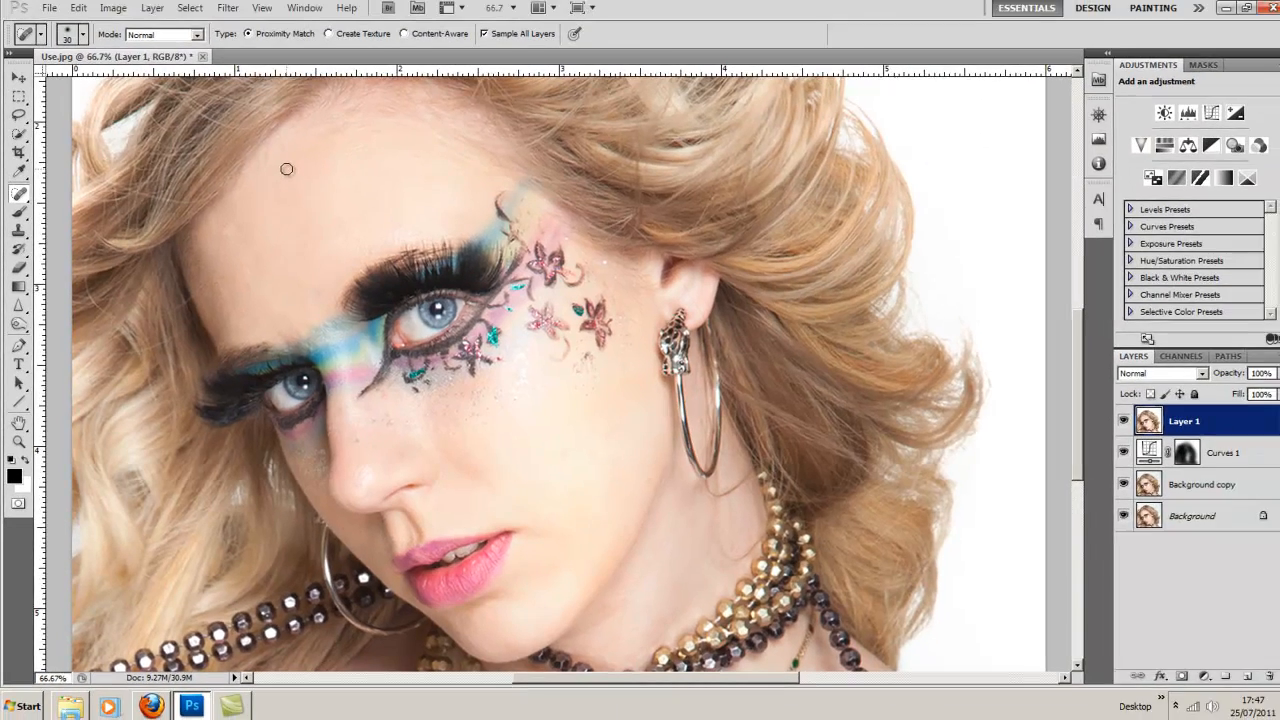
Heal the blemish on the cheek beside the mouth and check the neck and chest for other marks.
{"action": "scroll", "coordinate": [474, 405], "scroll_direction": "down", "scroll_amount": 3}
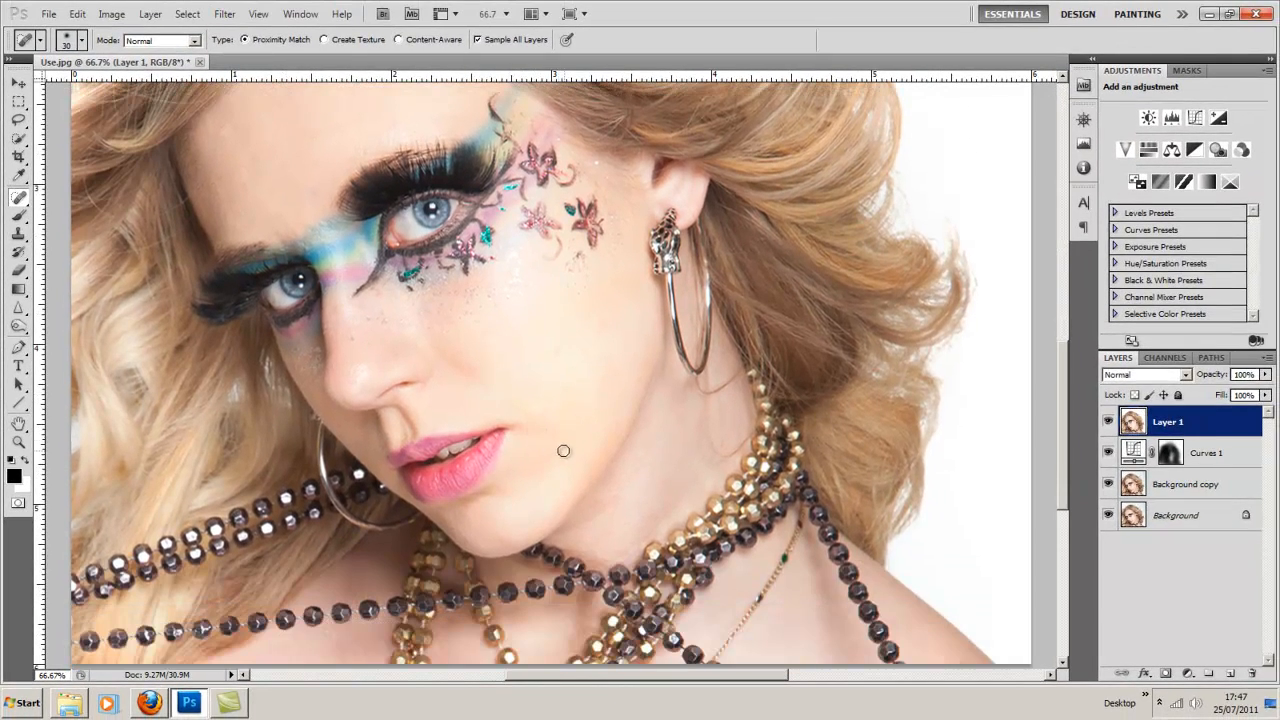
{"action": "left_click", "coordinate": [527, 432]}
{"action": "scroll", "coordinate": [559, 445], "scroll_direction": "down", "scroll_amount": 5}
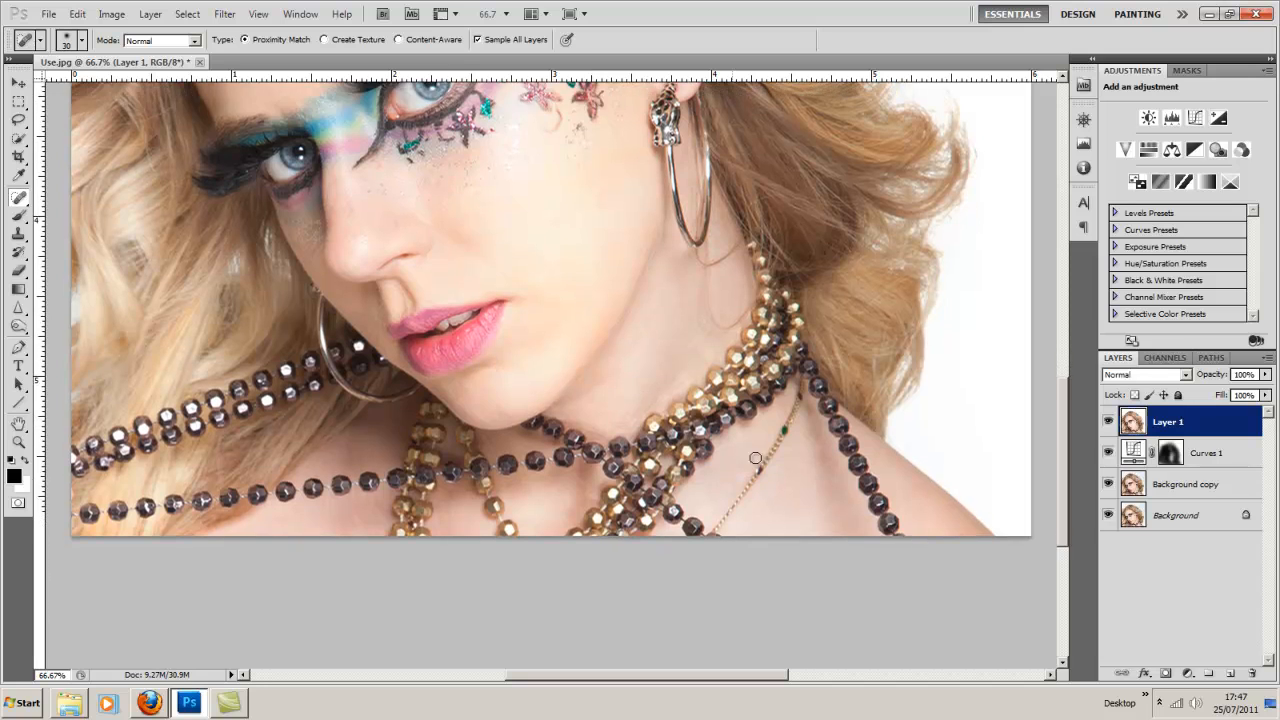
{"action": "scroll", "coordinate": [634, 289], "scroll_direction": "up", "scroll_amount": 2}
{"action": "scroll", "coordinate": [650, 306], "scroll_direction": "down", "scroll_amount": 2}
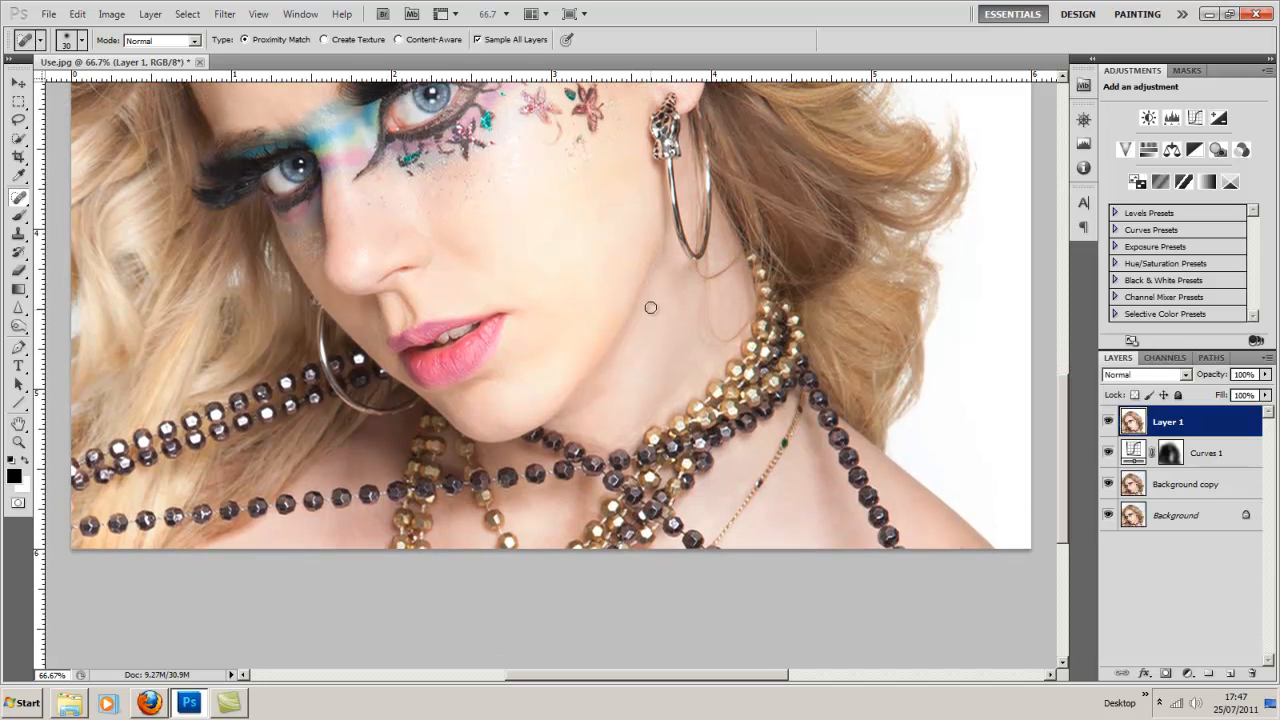
{"action": "scroll", "coordinate": [800, 450], "scroll_direction": "up", "scroll_amount": 1}
{"action": "scroll", "coordinate": [566, 400], "scroll_direction": "up", "scroll_amount": 6}
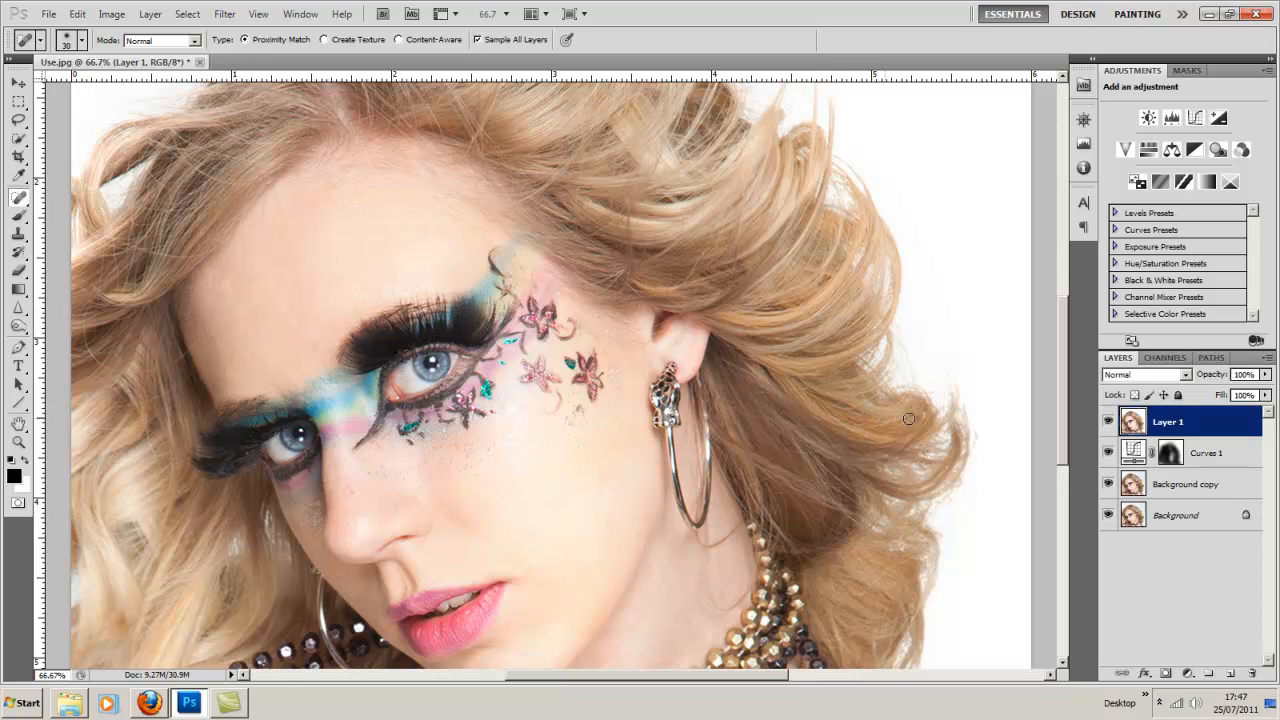
Toggle the visibility of the retouched Layer 1 to compare the skin before and after healing.
{"action": "left_click", "coordinate": [1108, 422]}
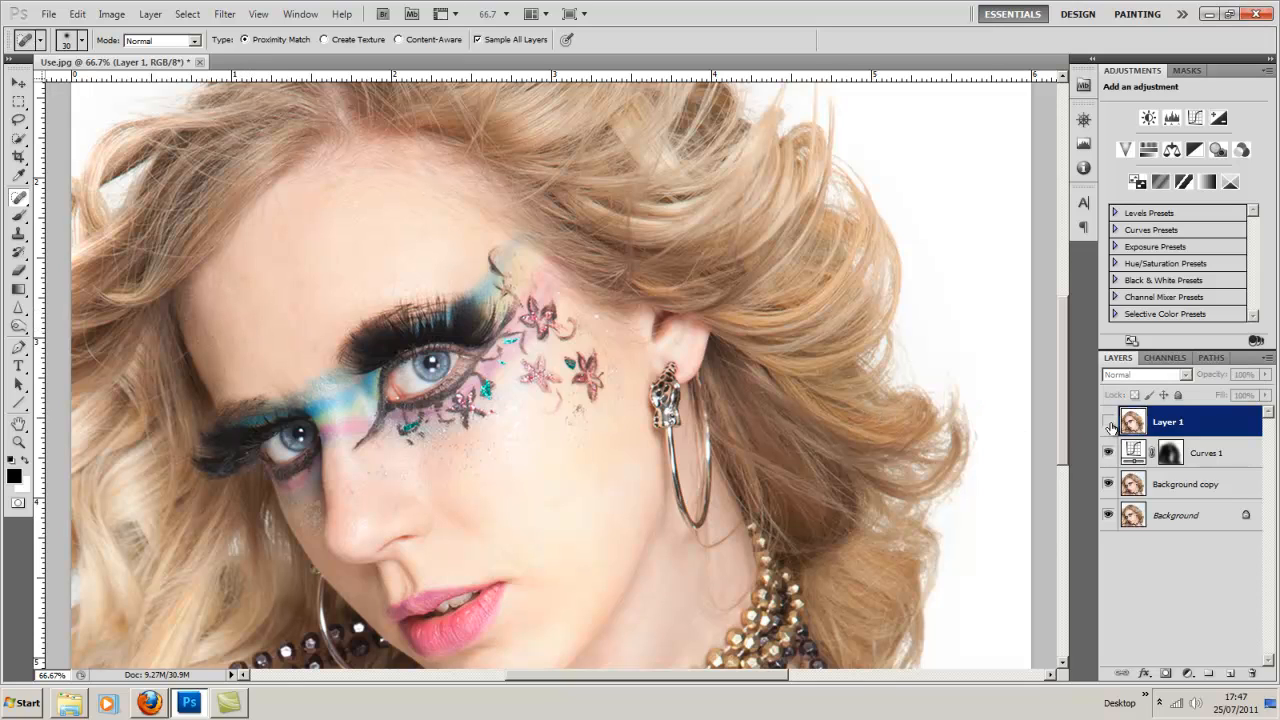
{"action": "left_click", "coordinate": [1108, 422]}
{"action": "left_click", "coordinate": [1108, 422]}
{"action": "left_click", "coordinate": [1108, 422]}
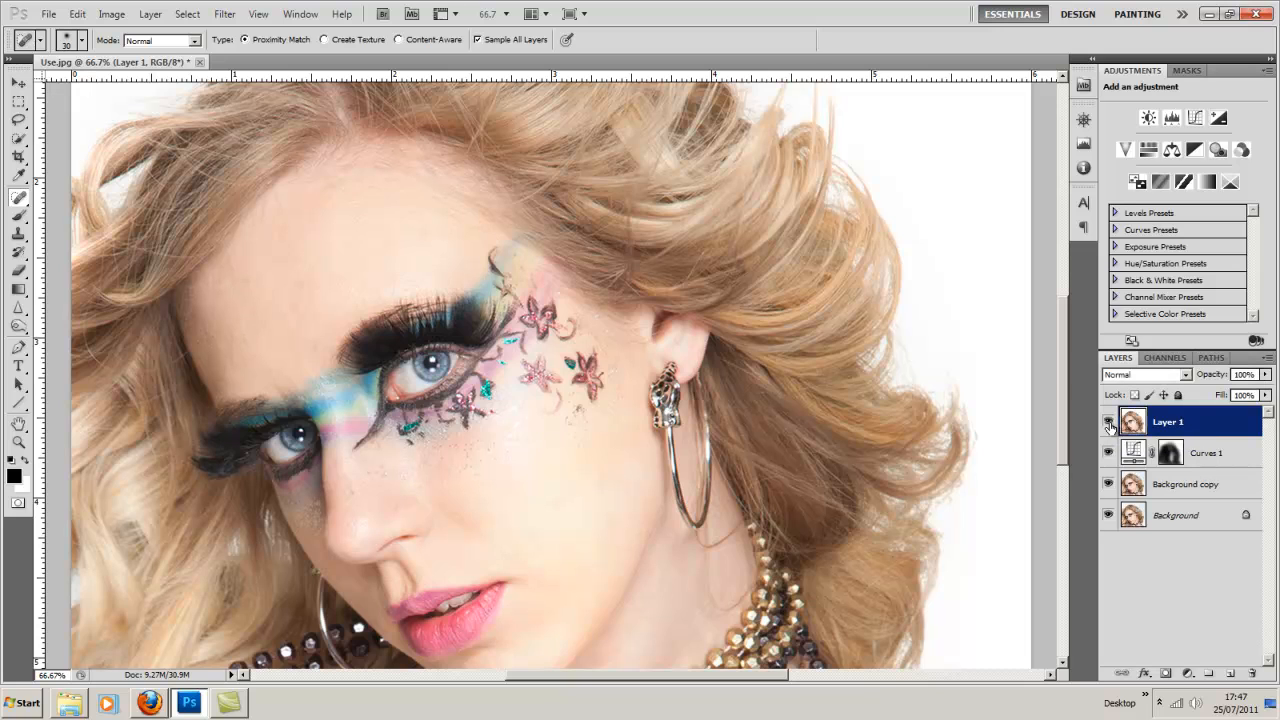
{"action": "scroll", "coordinate": [1221, 440], "scroll_direction": "down", "scroll_amount": 2}
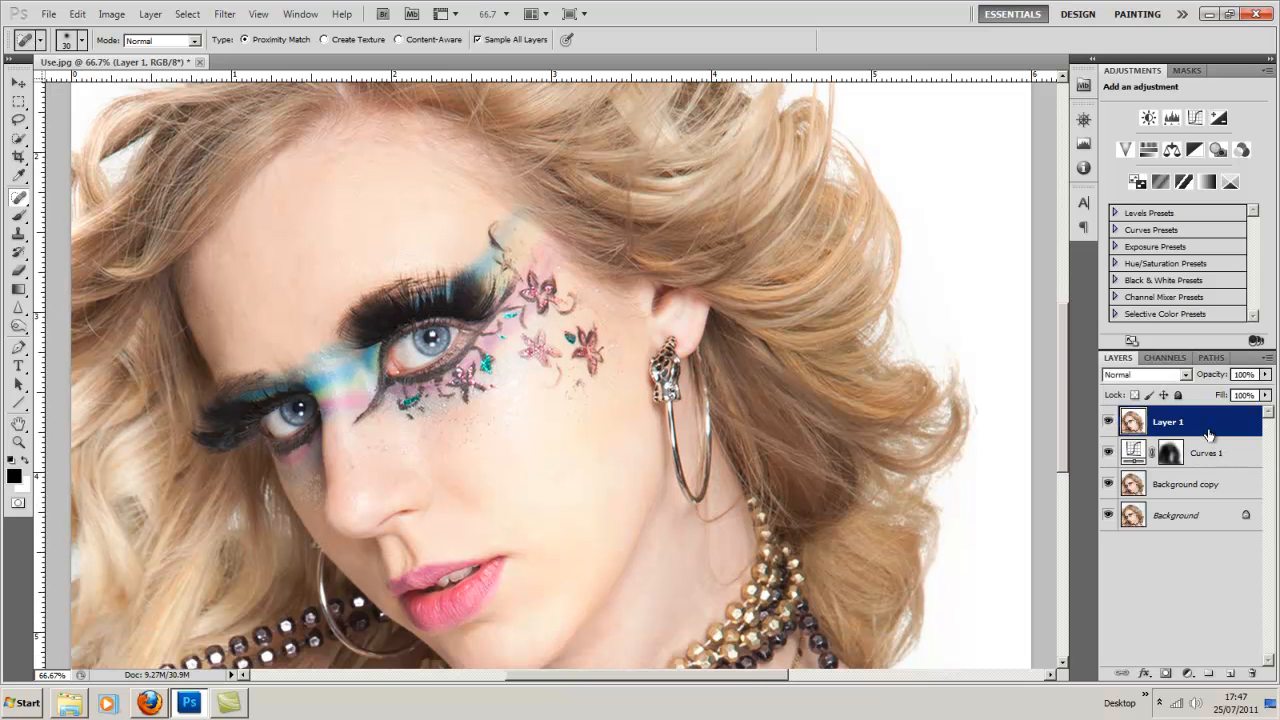
{"action": "scroll", "coordinate": [1199, 432], "scroll_direction": "up", "scroll_amount": 1}
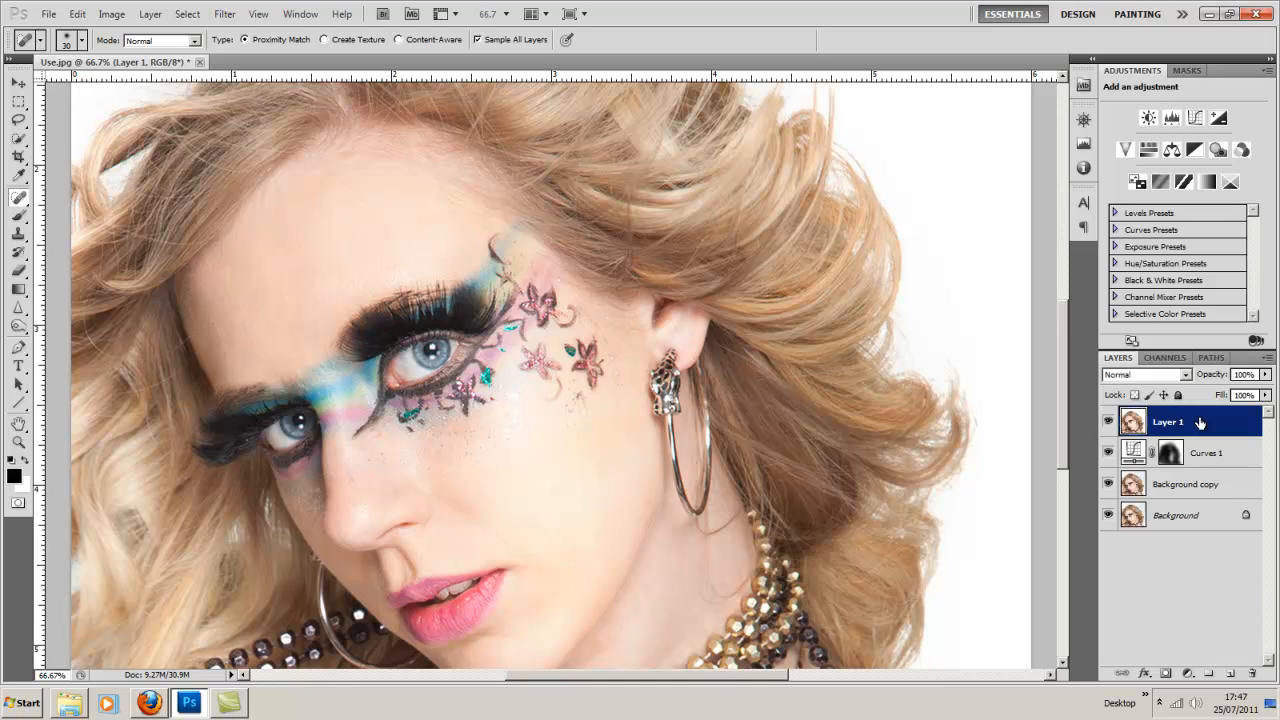
Stamp the visible layers into a new layer, duplicate it and set the copy's blend mode to Screen.
{"action": "key", "text": "ctrl+shift+alt+e"}
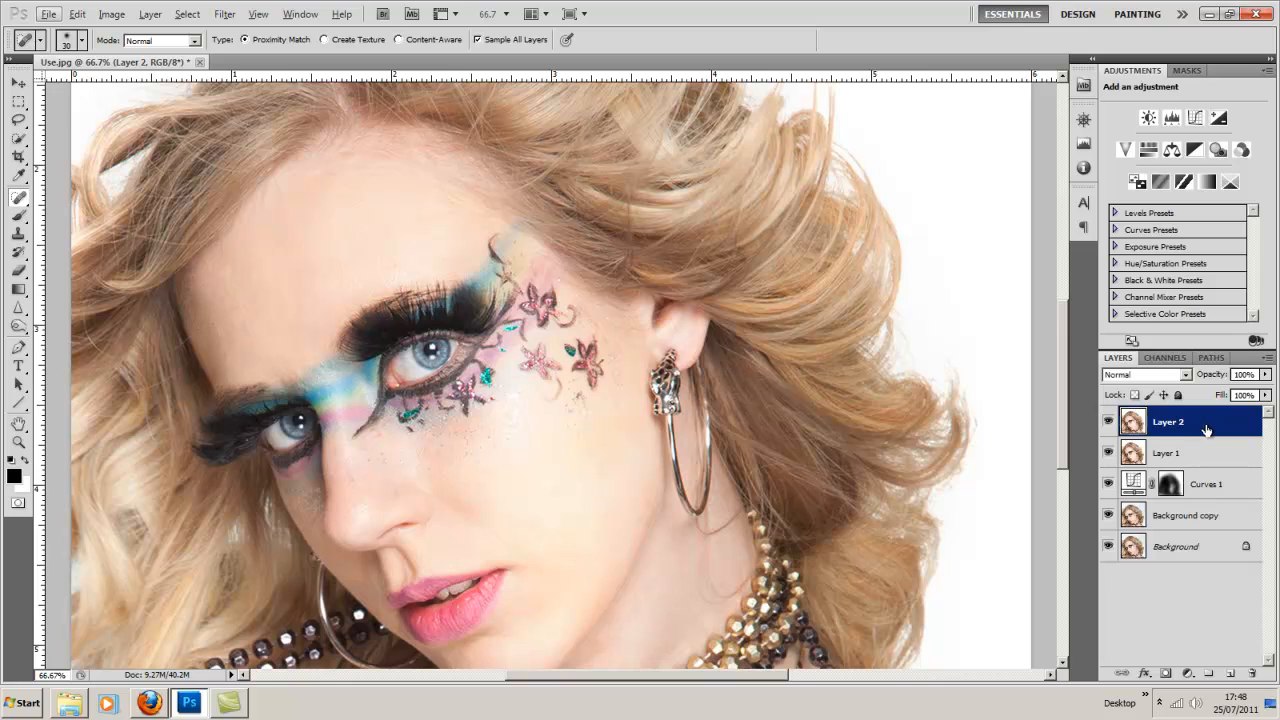
{"action": "left_click_drag", "start_coordinate": [1220, 430], "coordinate": [1230, 673]}
{"action": "left_click", "coordinate": [1145, 375]}
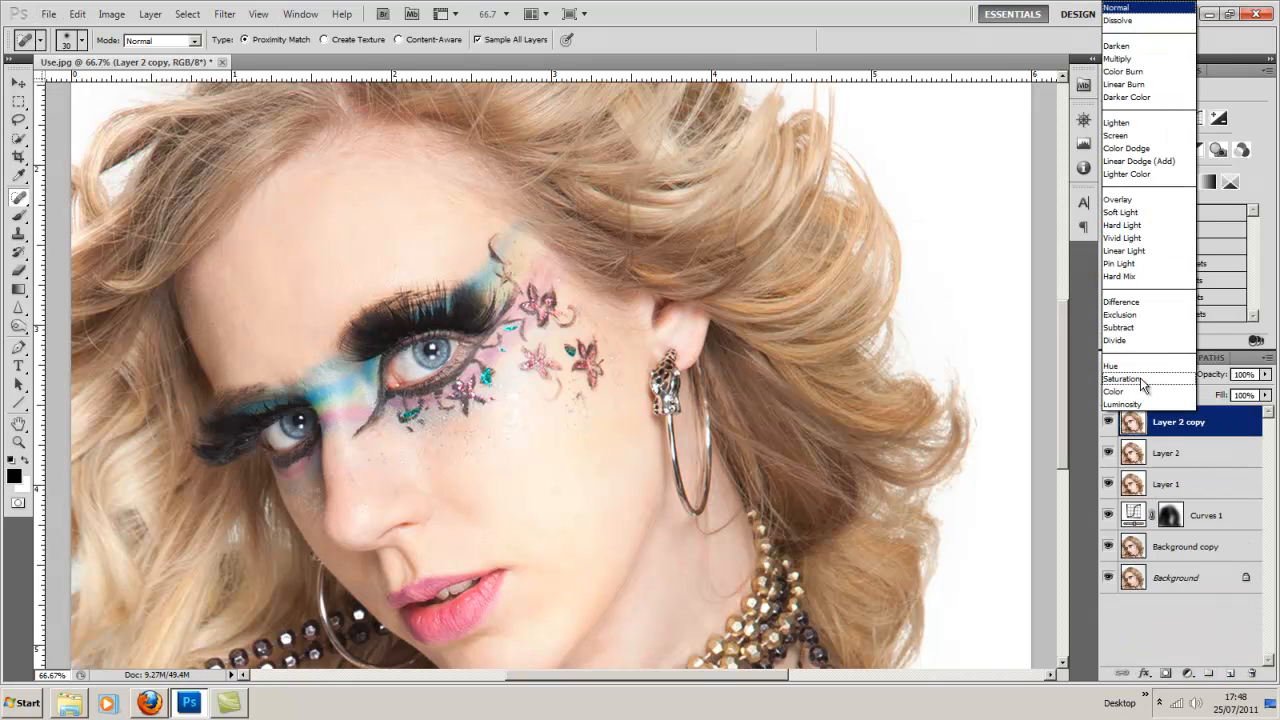
{"action": "left_click", "coordinate": [1118, 135]}
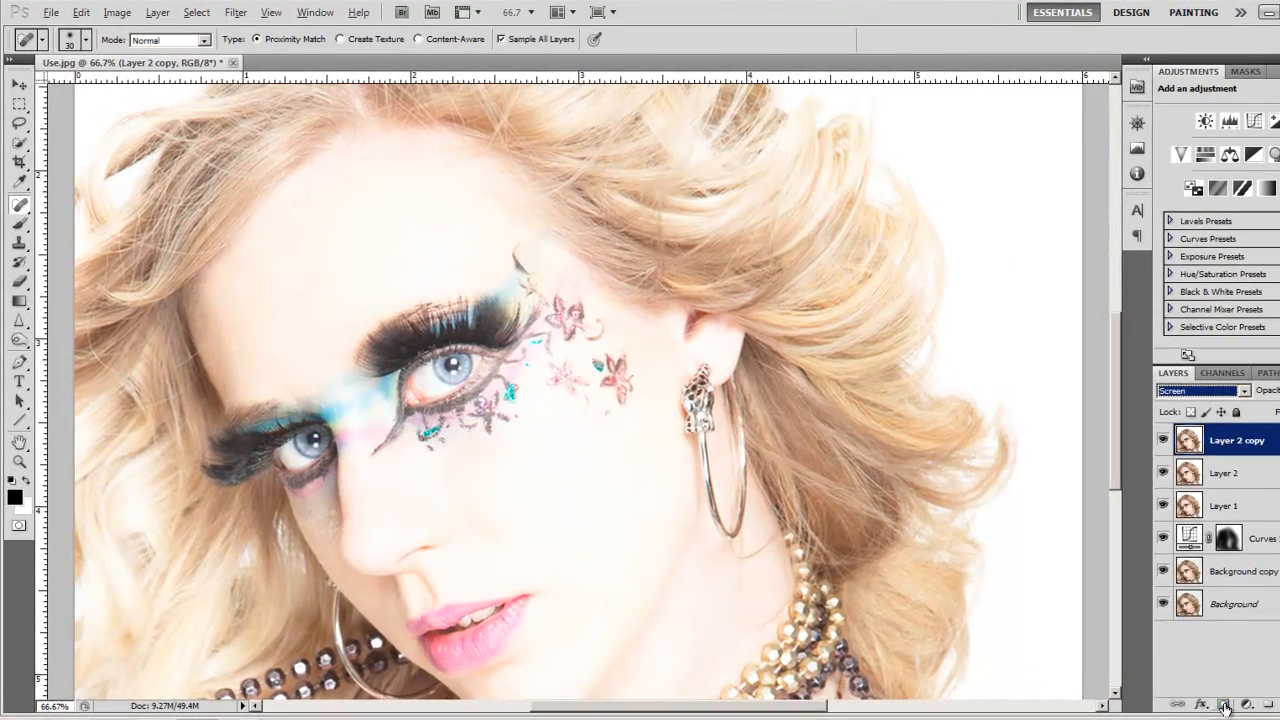
Add a black mask to the Screen layer and paint white over both eyes to brighten them.
{"action": "left_click", "coordinate": [1165, 675], "text": "alt"}
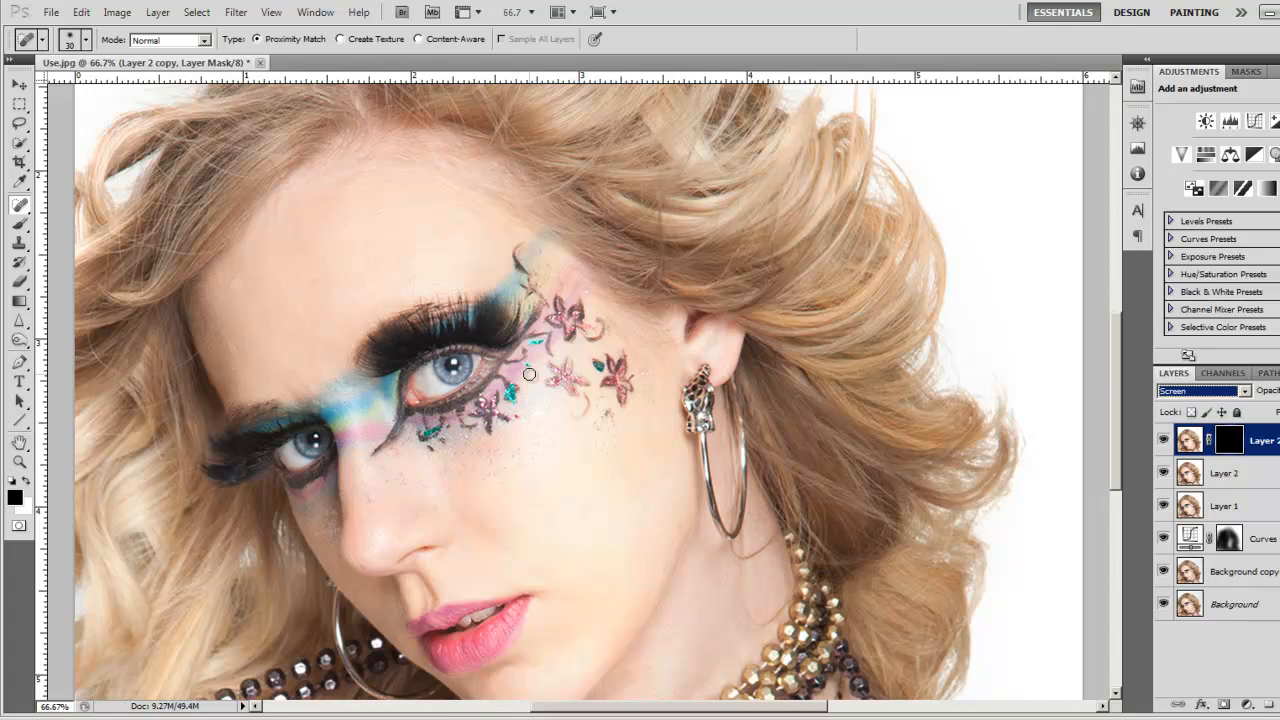
{"action": "left_click", "coordinate": [27, 481]}
{"action": "left_click", "coordinate": [19, 223]}
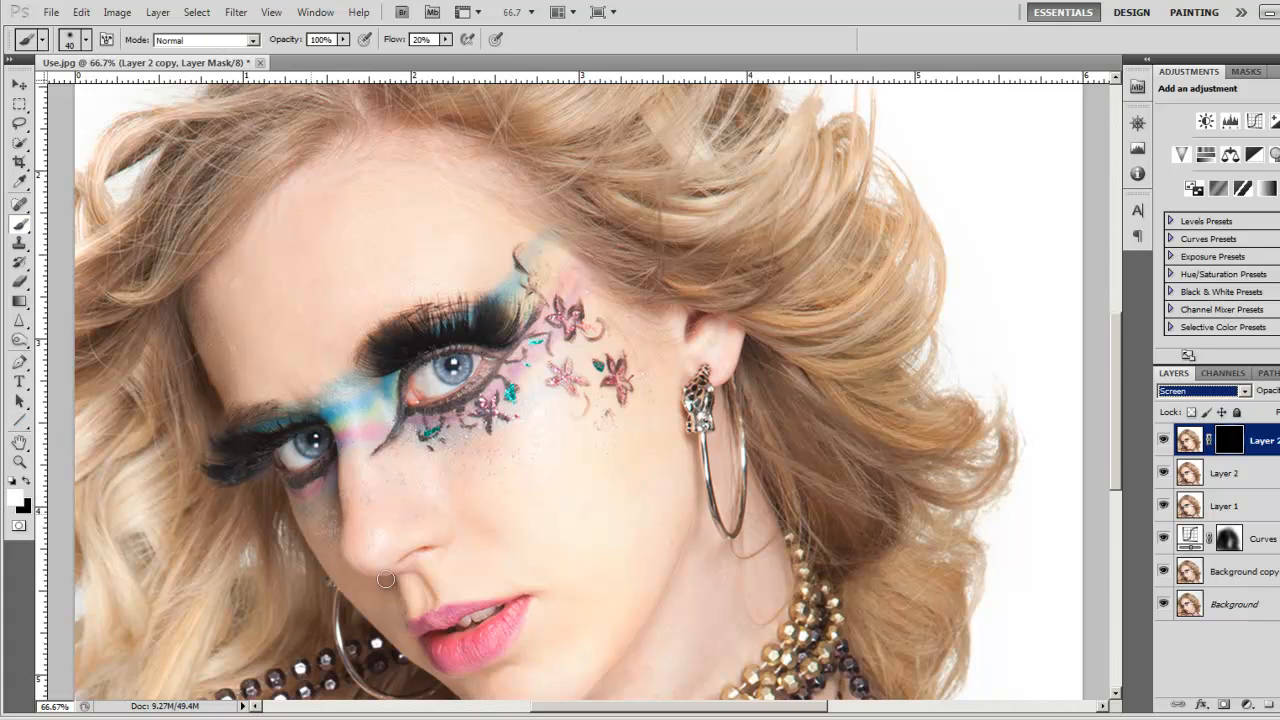
{"action": "mouse_move", "coordinate": [469, 372]}
{"action": "left_mouse_down"}
{"action": "mouse_move", "coordinate": [434, 374]}
{"action": "mouse_move", "coordinate": [451, 383]}
{"action": "mouse_move", "coordinate": [428, 388]}
{"action": "mouse_move", "coordinate": [463, 366]}
{"action": "left_mouse_up"}
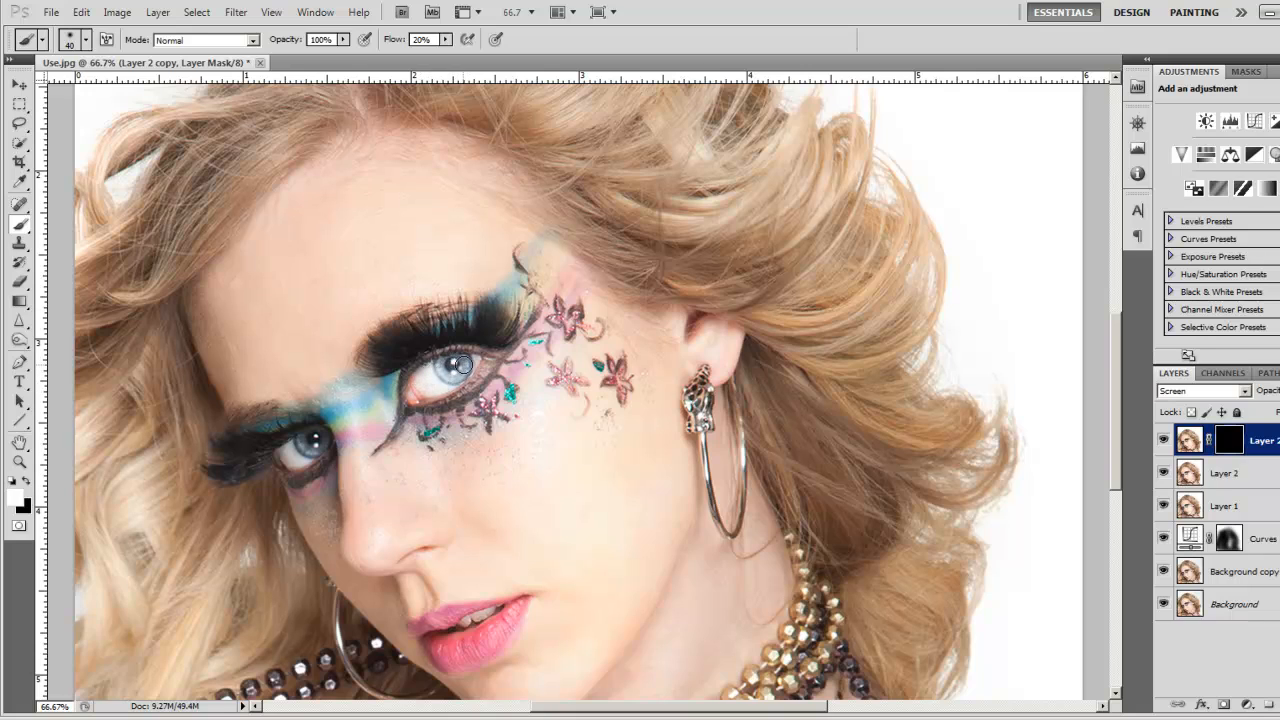
{"action": "mouse_move", "coordinate": [306, 447]}
{"action": "left_mouse_down"}
{"action": "mouse_move", "coordinate": [280, 462]}
{"action": "mouse_move", "coordinate": [299, 453]}
{"action": "left_mouse_up"}
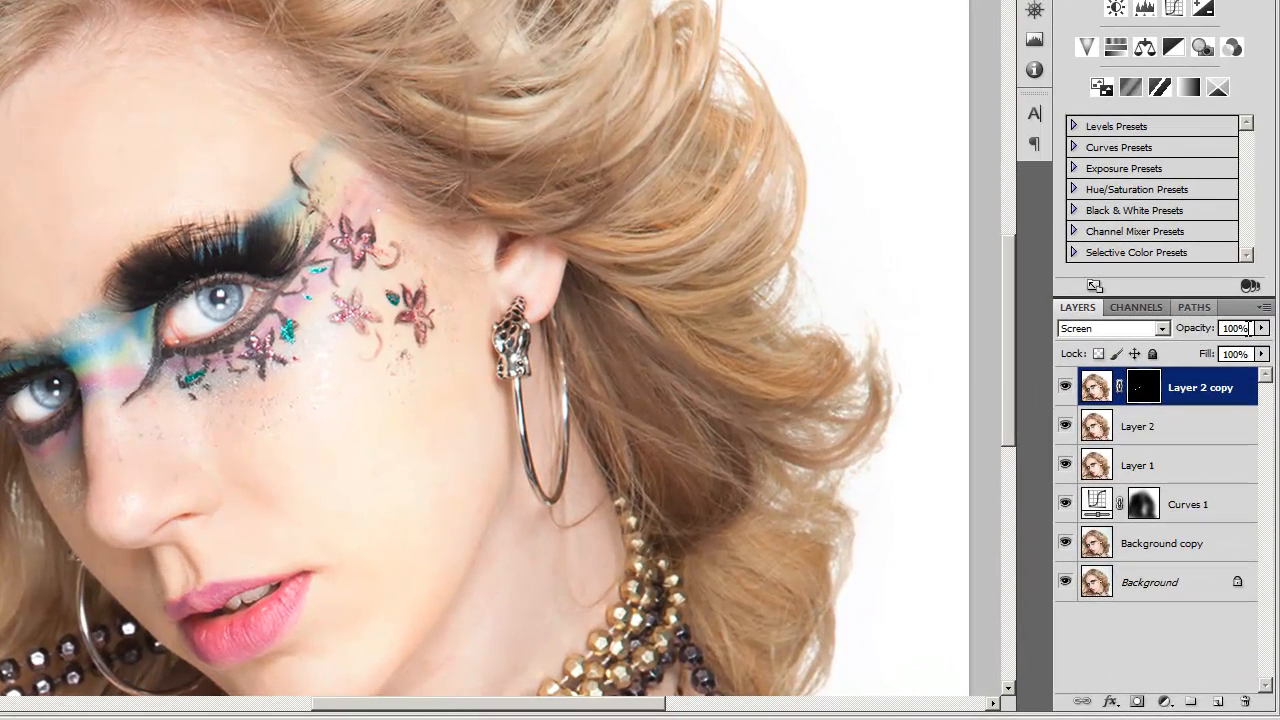
Lower the opacity of the eye-brightening Screen layer to 60%.
{"action": "left_click", "coordinate": [1262, 329]}
{"action": "left_click_drag", "start_coordinate": [1262, 350], "coordinate": [1221, 362]}
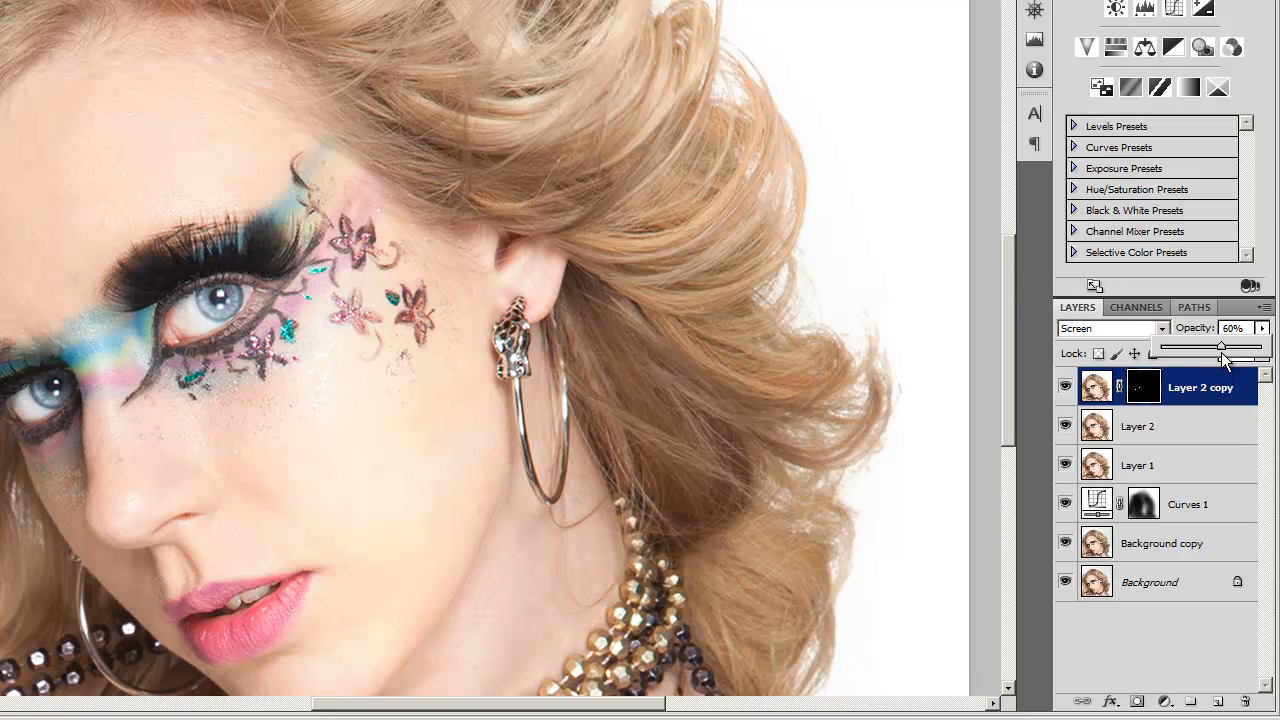
{"action": "left_click", "coordinate": [1190, 398]}
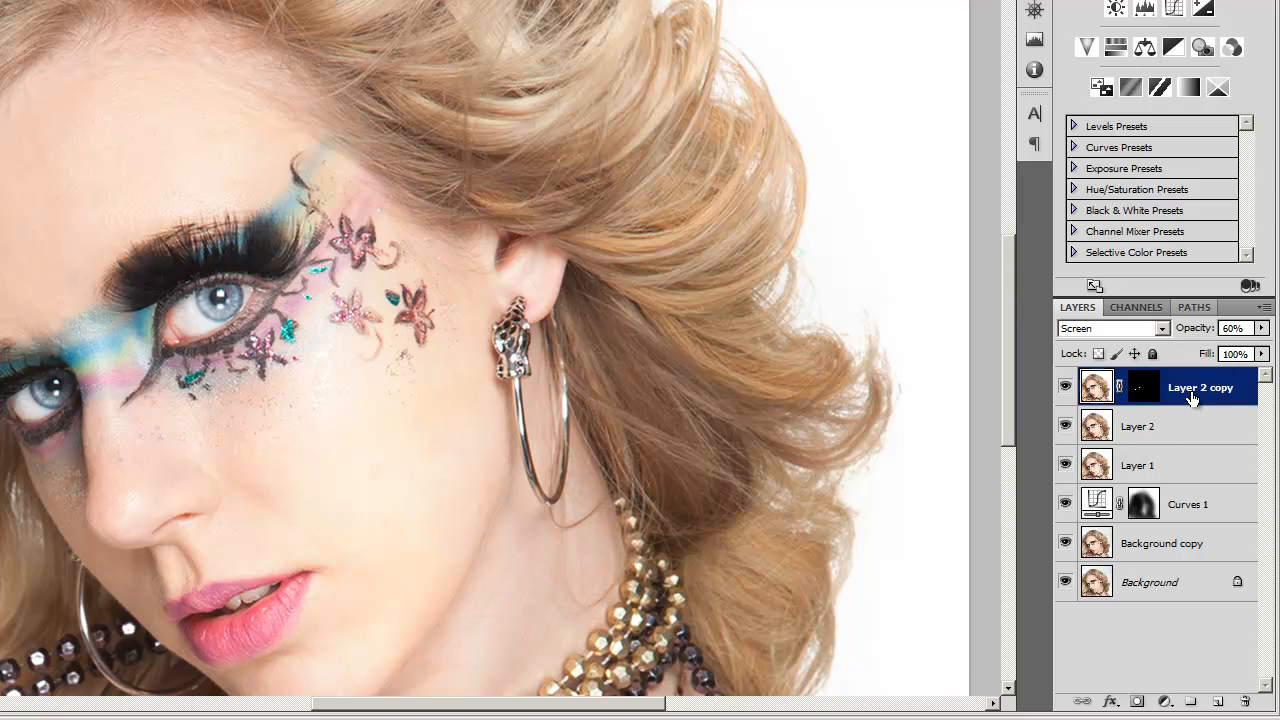
Change the Layer 2 copy eye layer's blend mode to Soft Light, duplicate it, and compare the eyes with the duplicate hidden and shown.
{"action": "left_click", "coordinate": [1143, 332]}
{"action": "left_click", "coordinate": [1133, 127]}
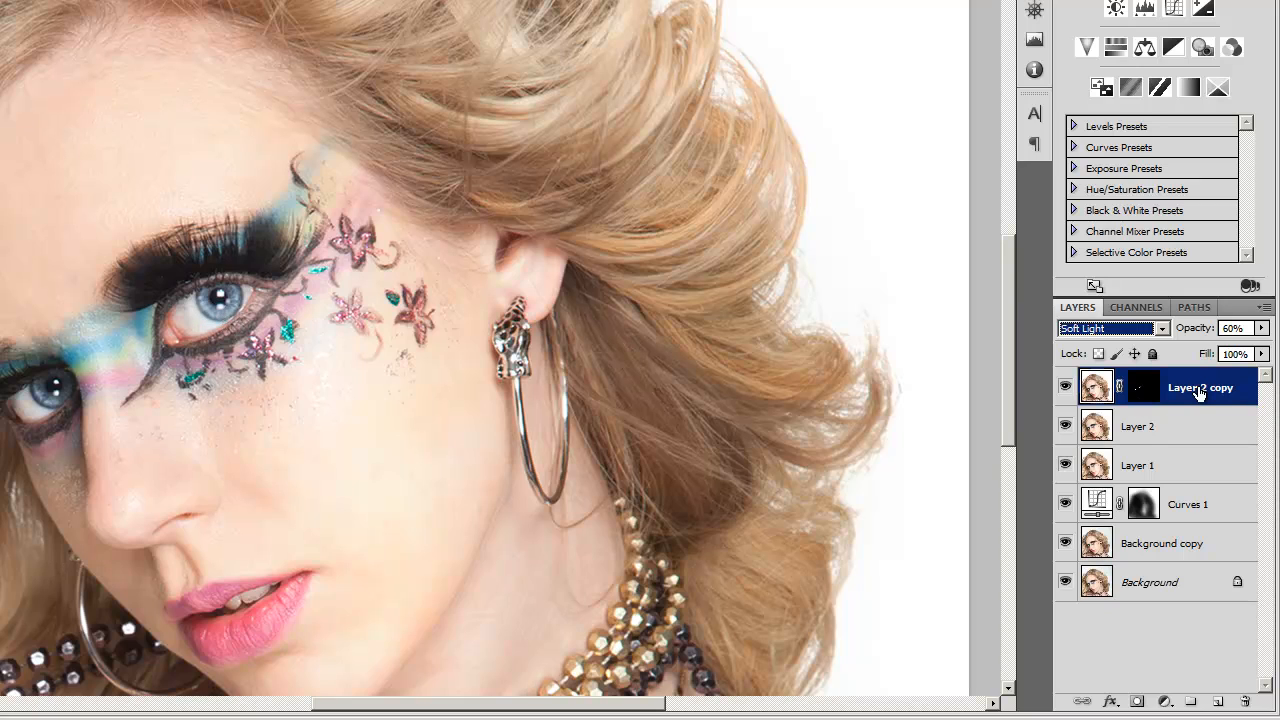
{"action": "left_click_drag", "start_coordinate": [1213, 396], "coordinate": [1218, 701]}
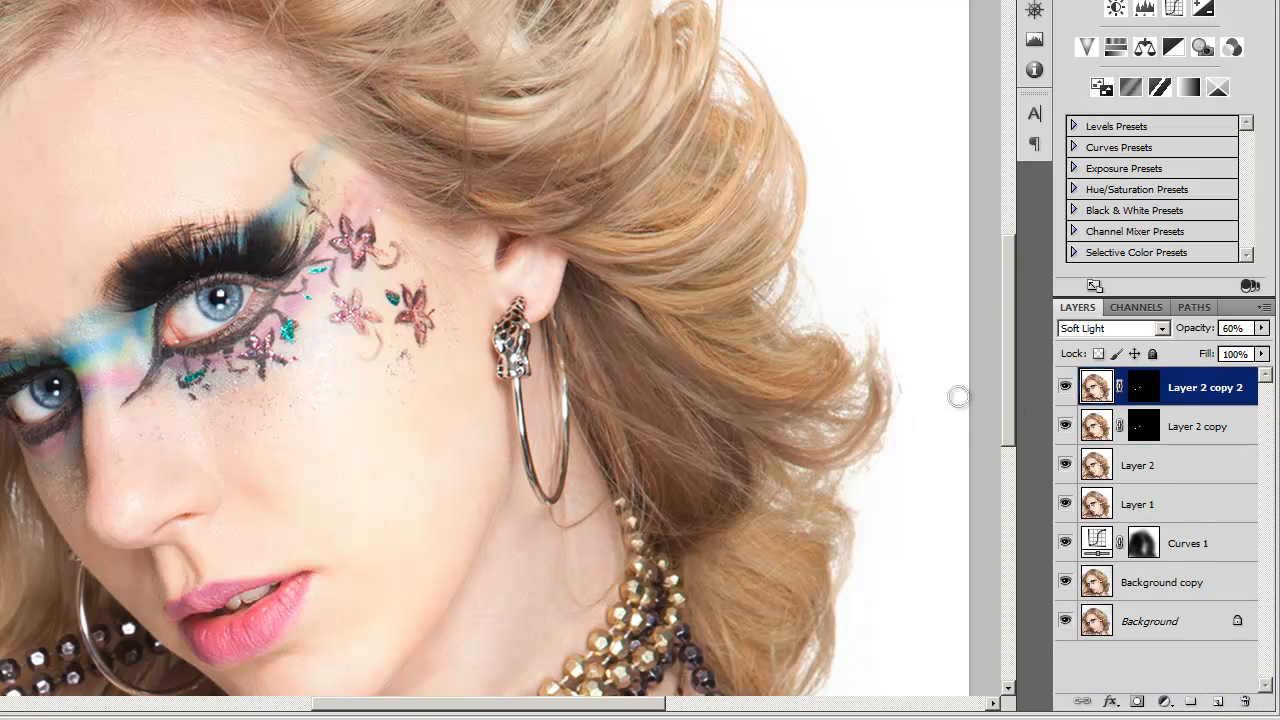
{"action": "left_click", "coordinate": [1066, 387]}
{"action": "left_click", "coordinate": [1066, 387]}
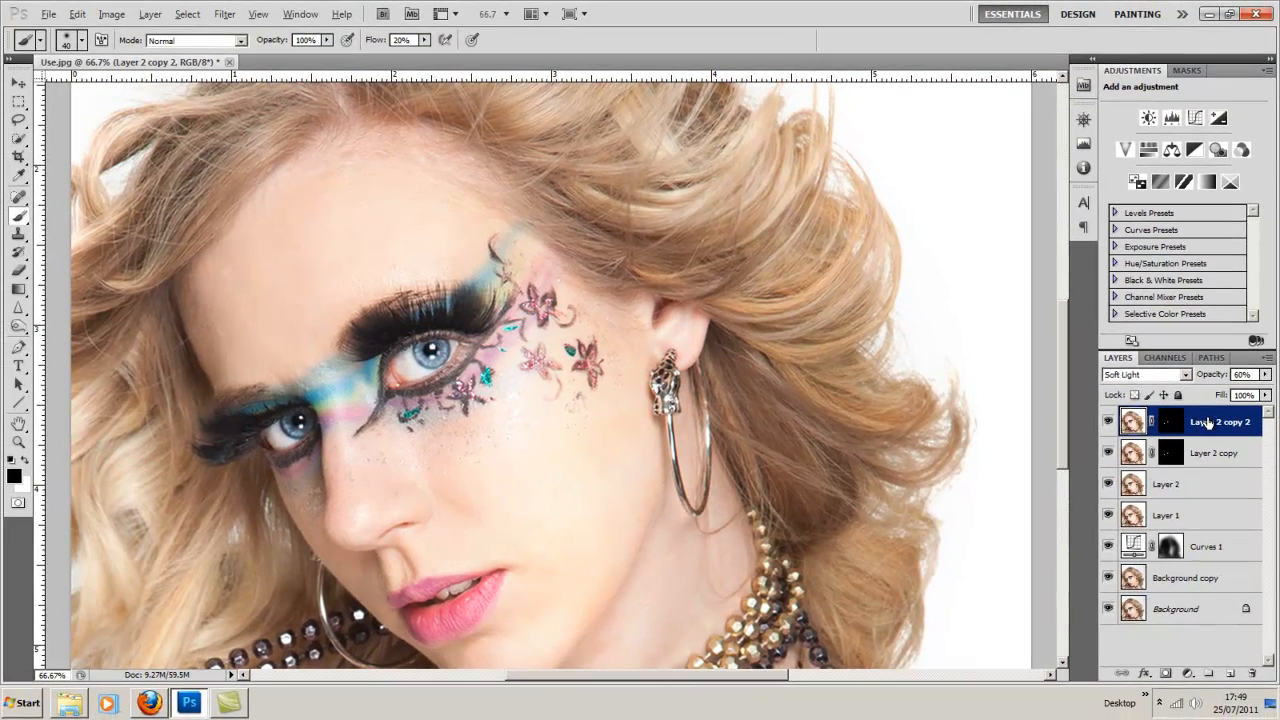
Stamp all visible layers into a new layer at the top of the stack.
{"action": "key", "text": "ctrl+shift+alt+e"}
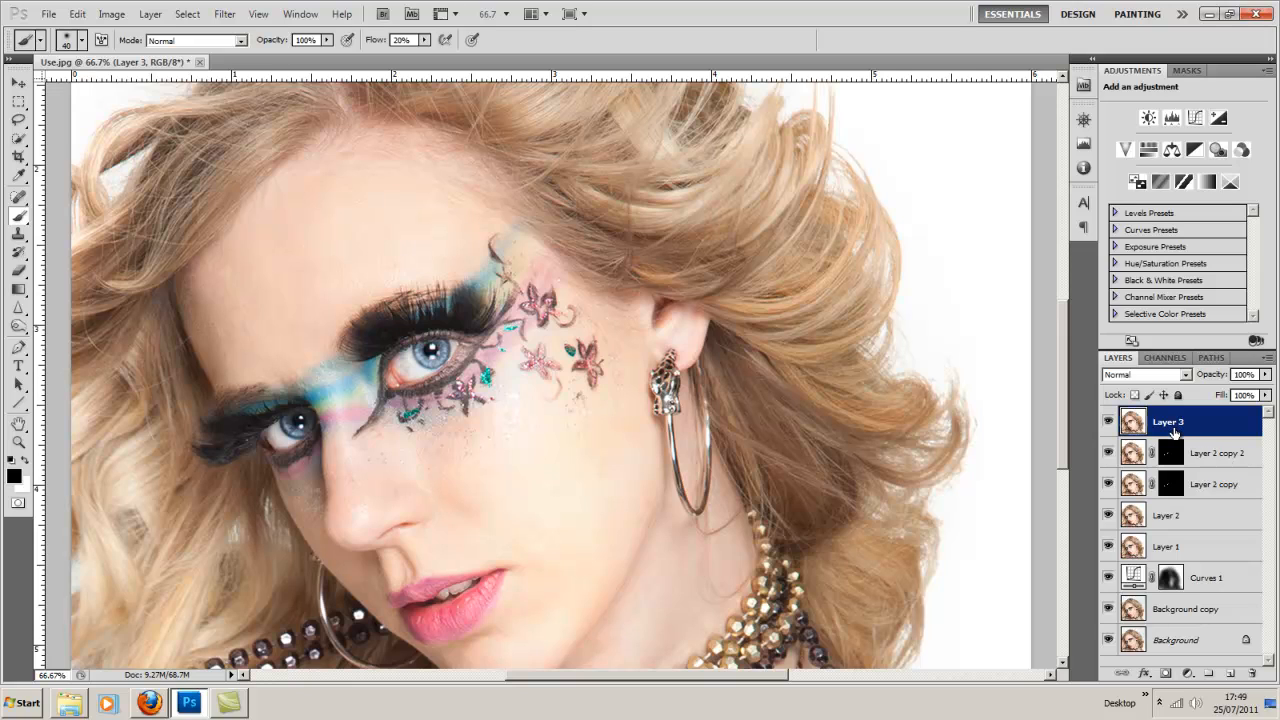
{"action": "scroll", "coordinate": [599, 283], "scroll_direction": "down", "scroll_amount": 3}
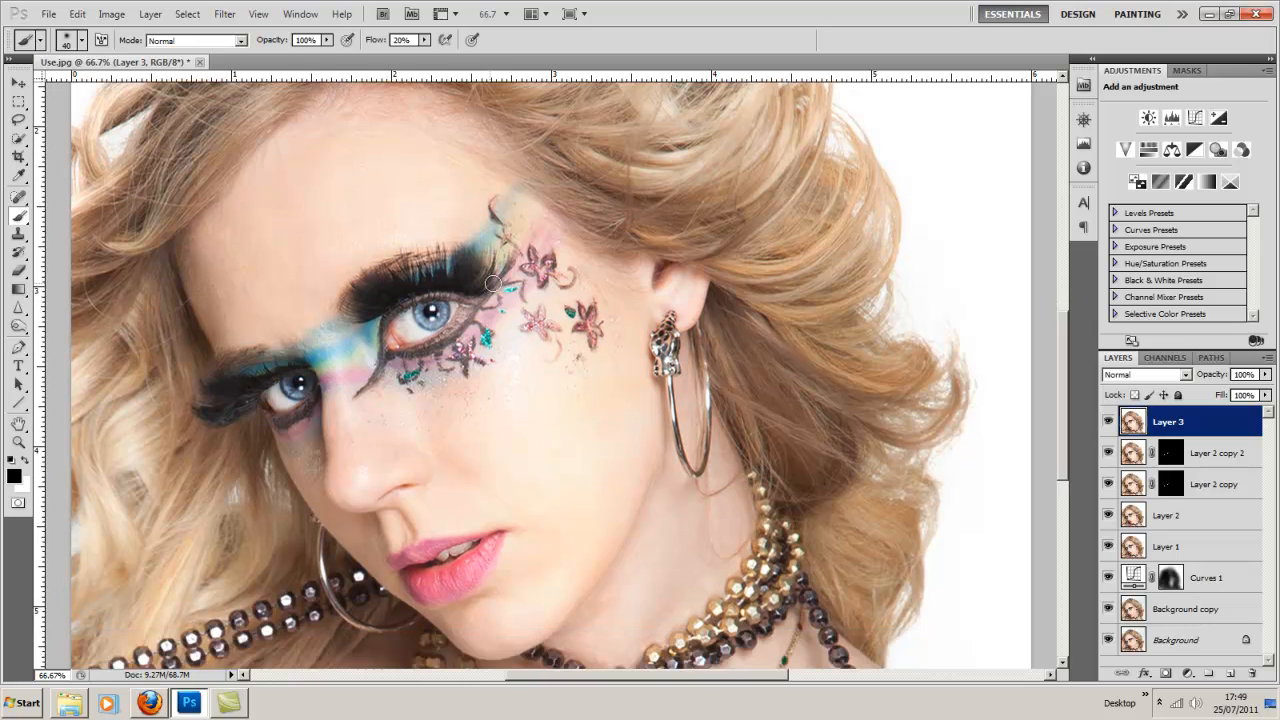
{"action": "scroll", "coordinate": [599, 283], "scroll_direction": "up", "scroll_amount": 1}
{"action": "key", "text": "ctrl+plus"}
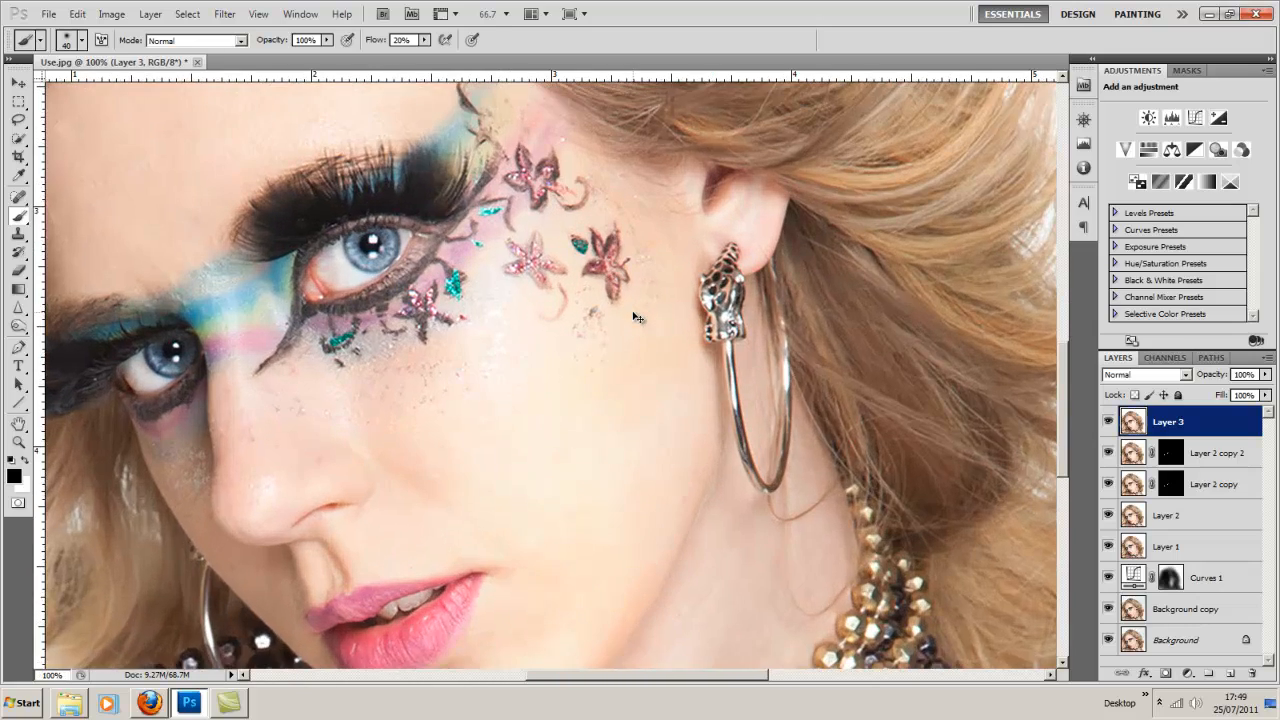
{"action": "key", "text": "ctrl+minus"}
{"action": "key", "text": "ctrl+minus"}
{"action": "key", "text": "ctrl+minus"}
{"action": "key", "text": "ctrl+plus"}
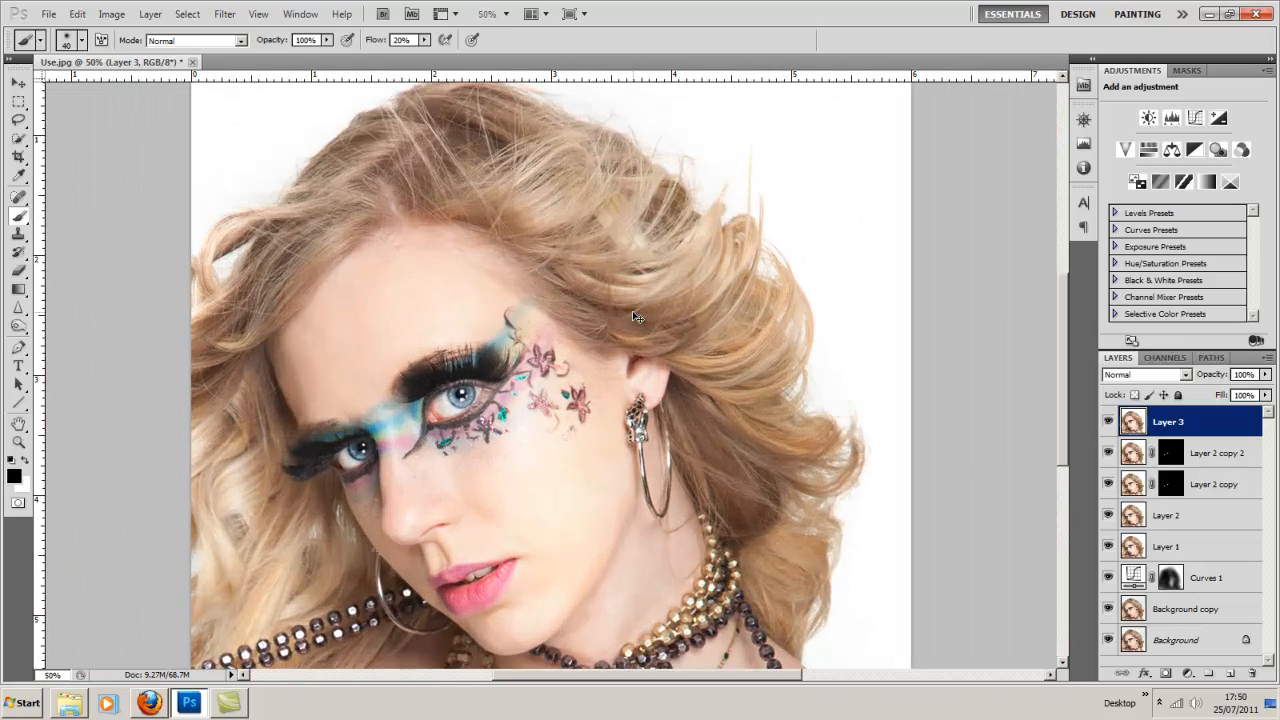
{"action": "key", "text": "ctrl+minus"}
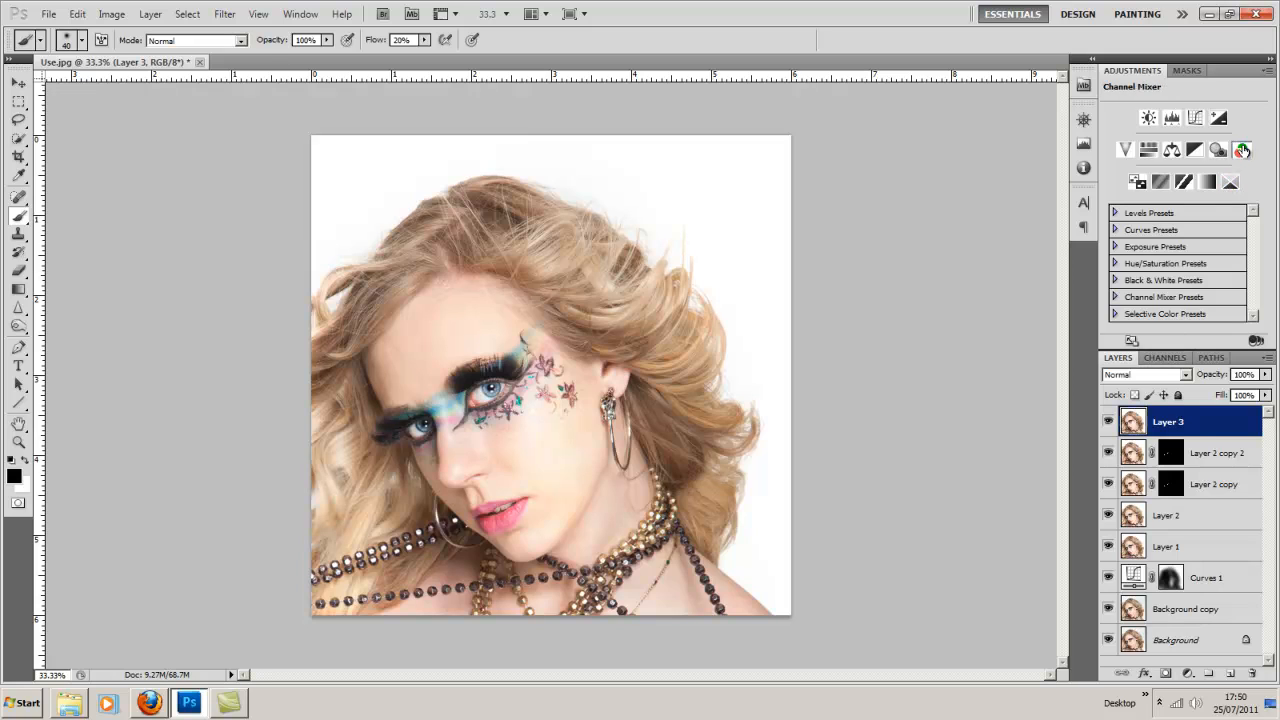
Add a monochrome Channel Mixer adjustment layer above Layer 3 and lower its opacity to 31%.
{"action": "left_click", "coordinate": [1238, 149]}
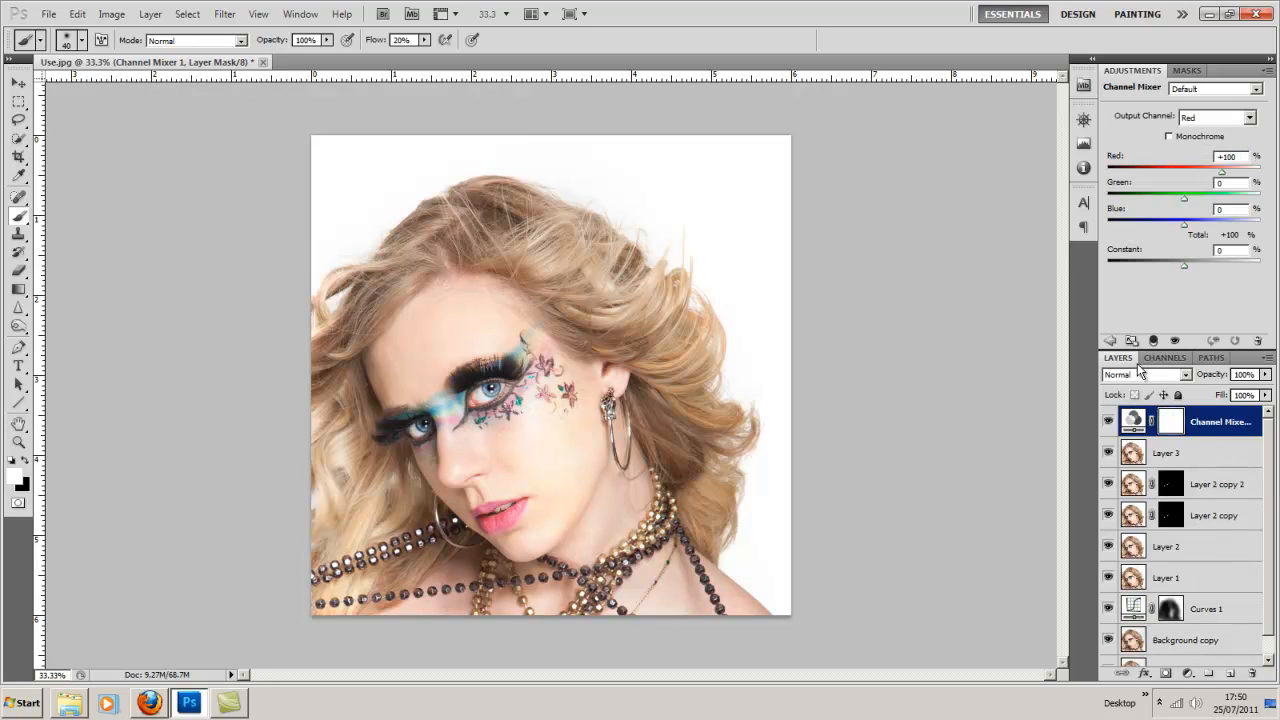
{"action": "left_click", "coordinate": [1170, 136]}
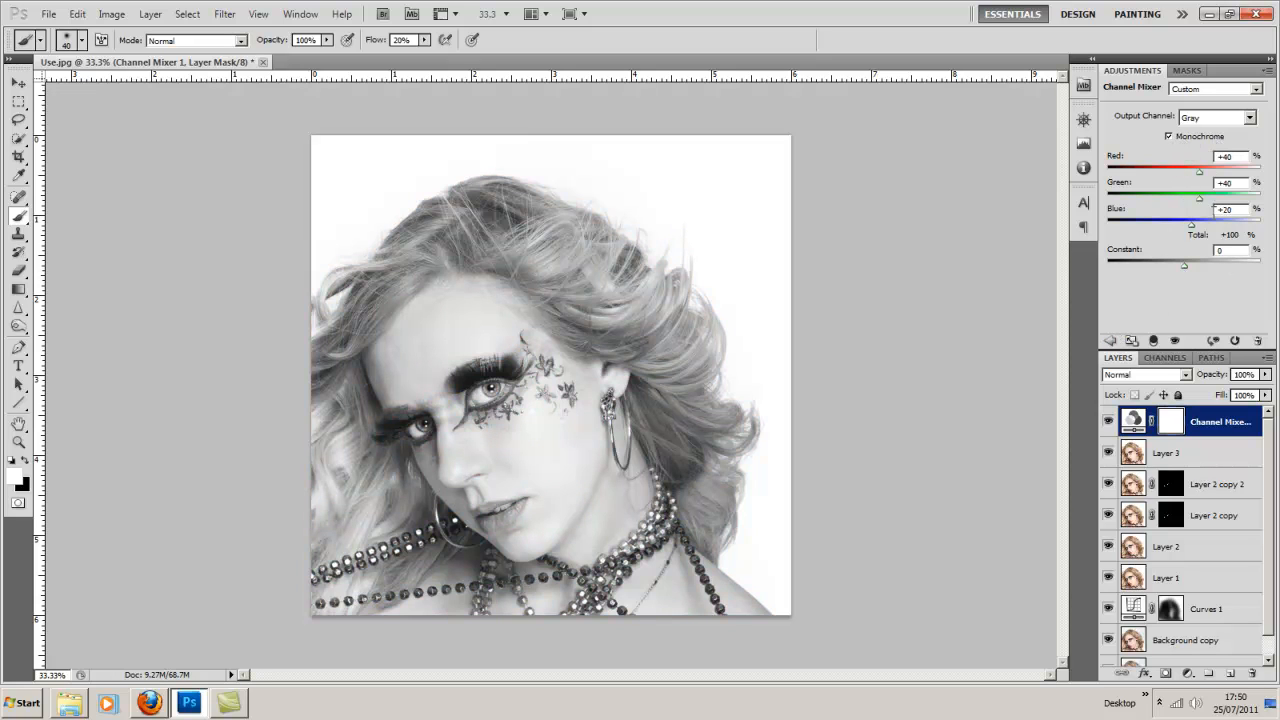
{"action": "left_click", "coordinate": [1264, 376]}
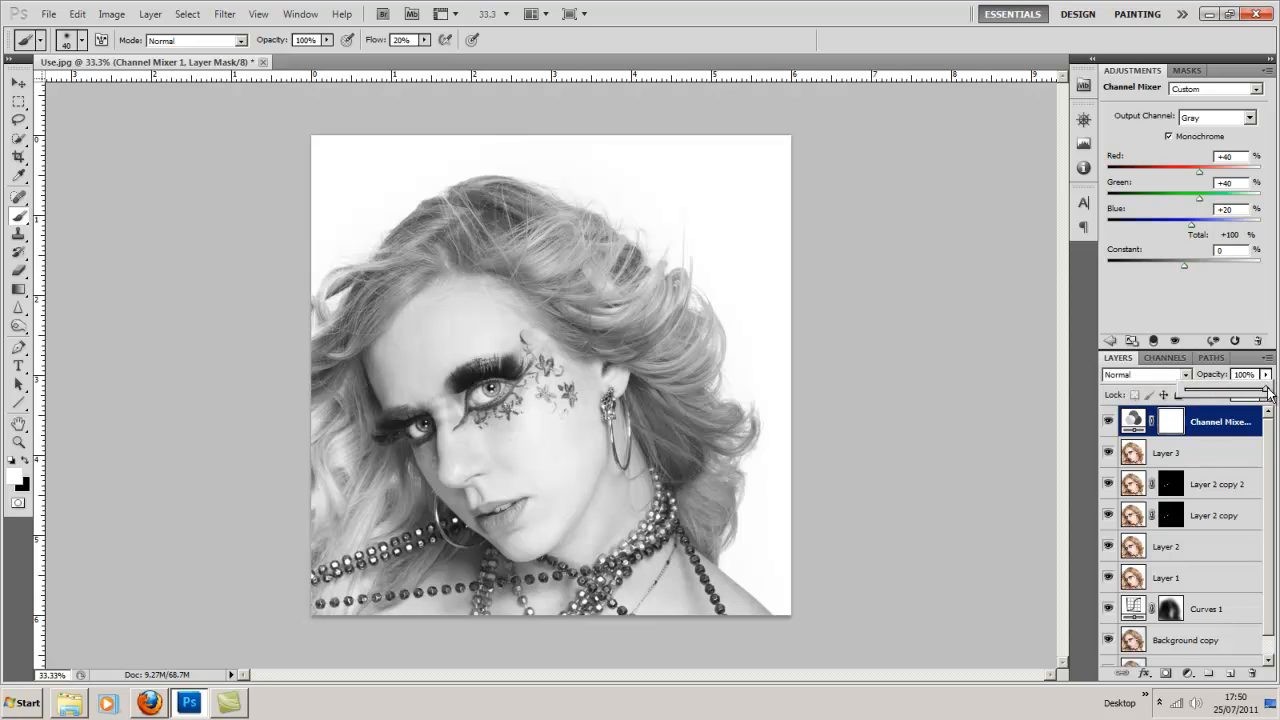
{"action": "left_click_drag", "start_coordinate": [1268, 392], "coordinate": [1215, 399]}
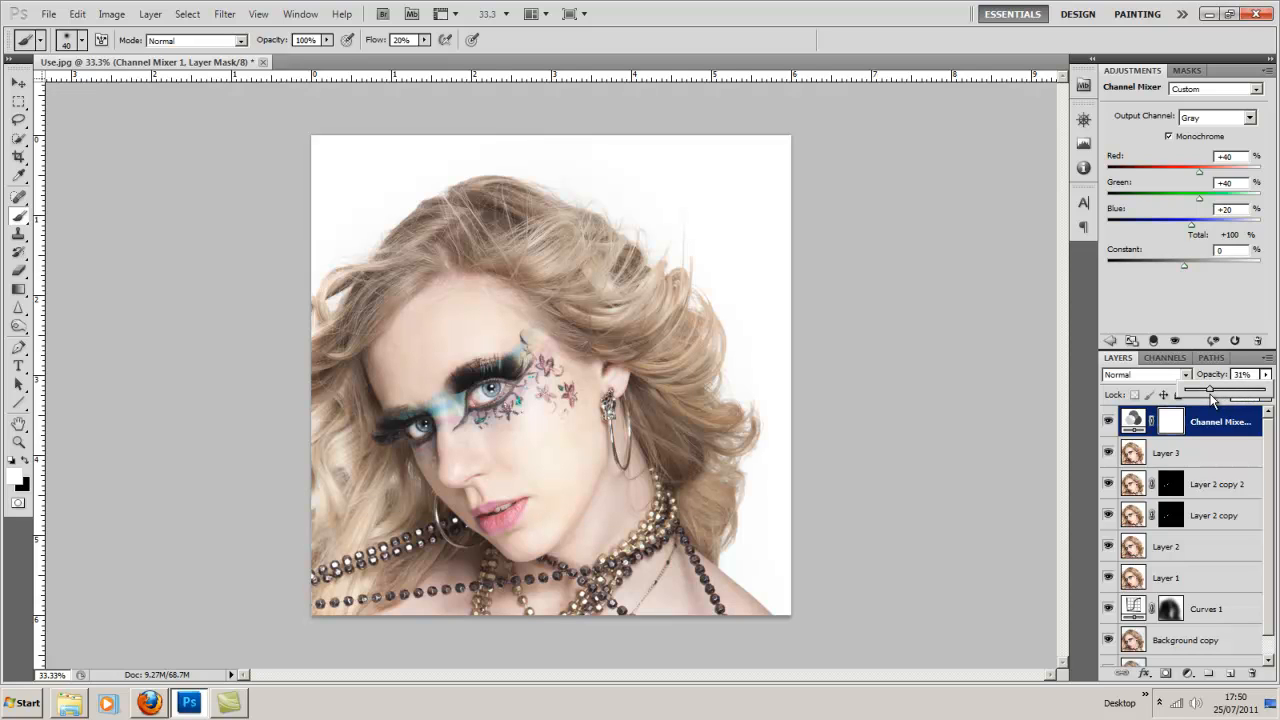
{"action": "left_click", "coordinate": [1234, 320]}
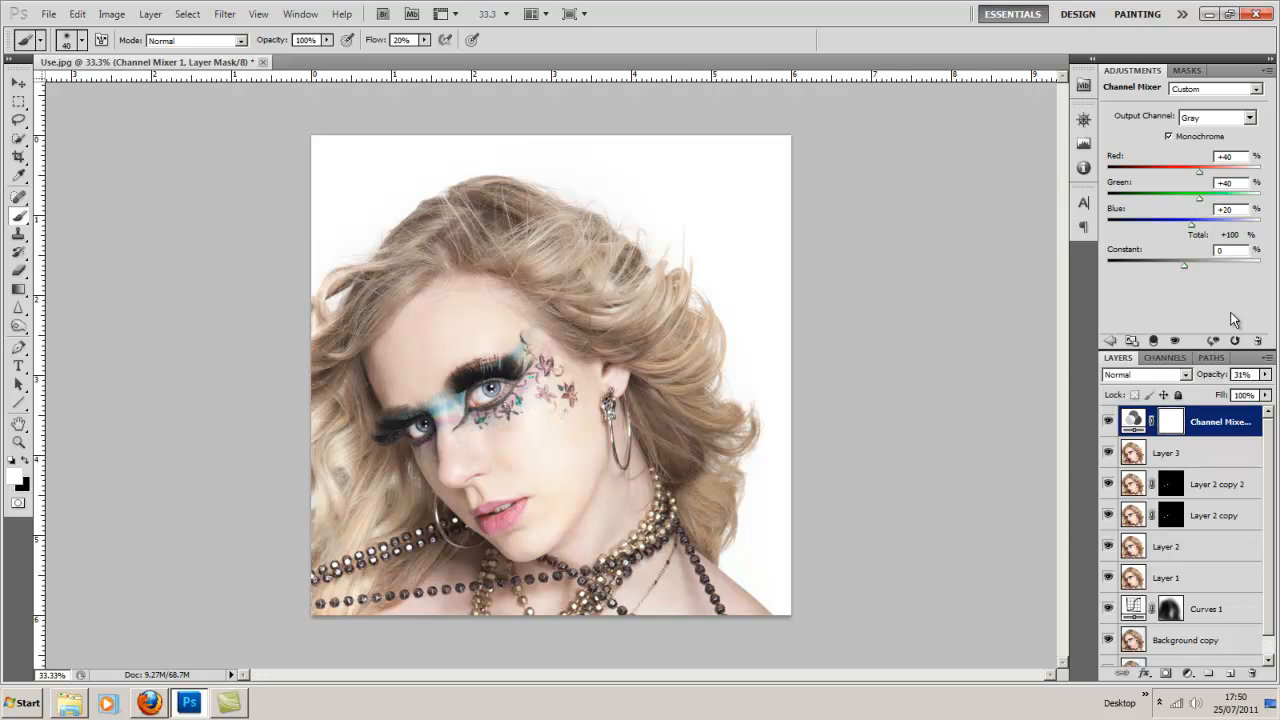
{"action": "left_click", "coordinate": [1112, 342]}
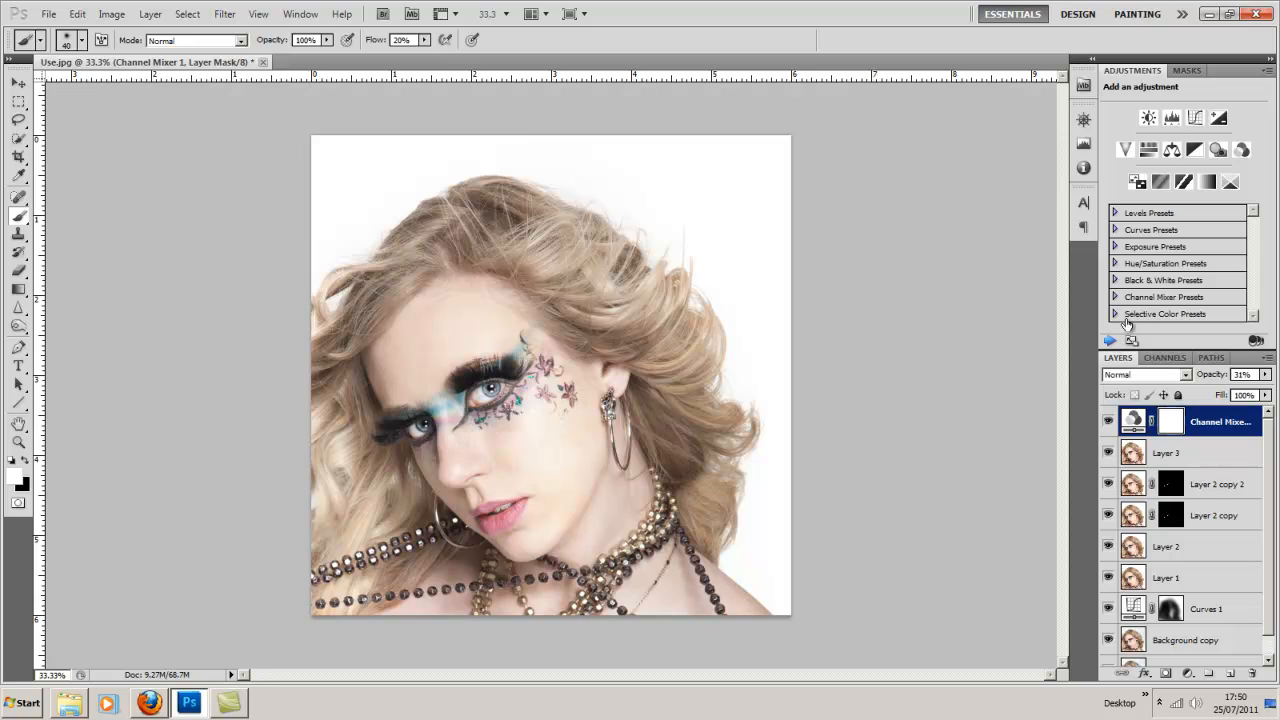
Add a second monochrome Channel Mixer adjustment layer in Screen blend mode at 31% opacity.
{"action": "left_click", "coordinate": [1241, 152]}
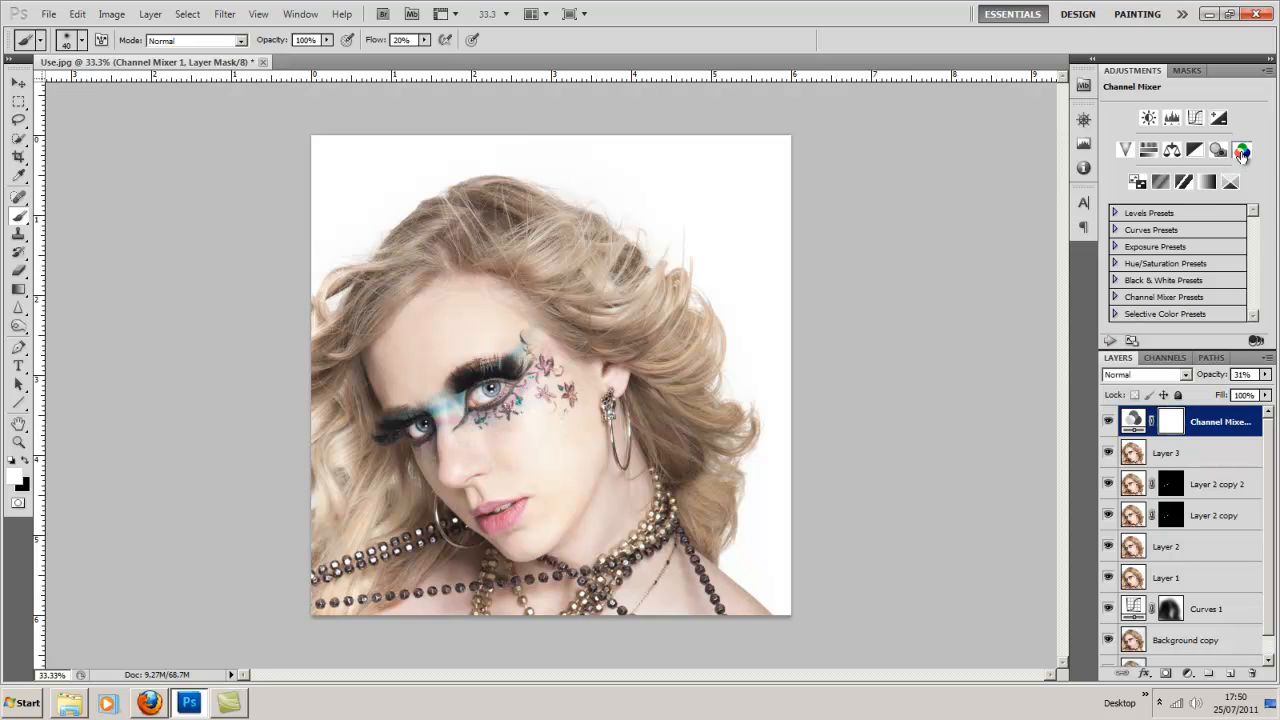
{"action": "left_click", "coordinate": [1184, 140]}
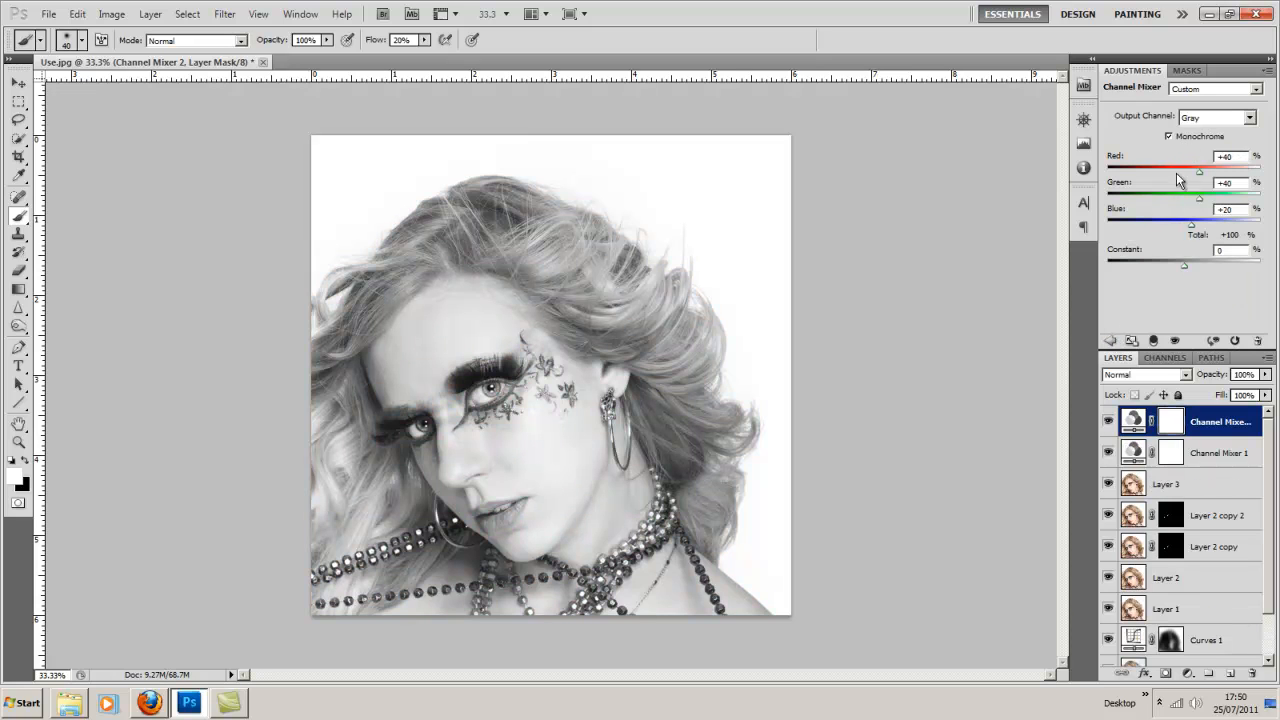
{"action": "left_click", "coordinate": [1134, 378]}
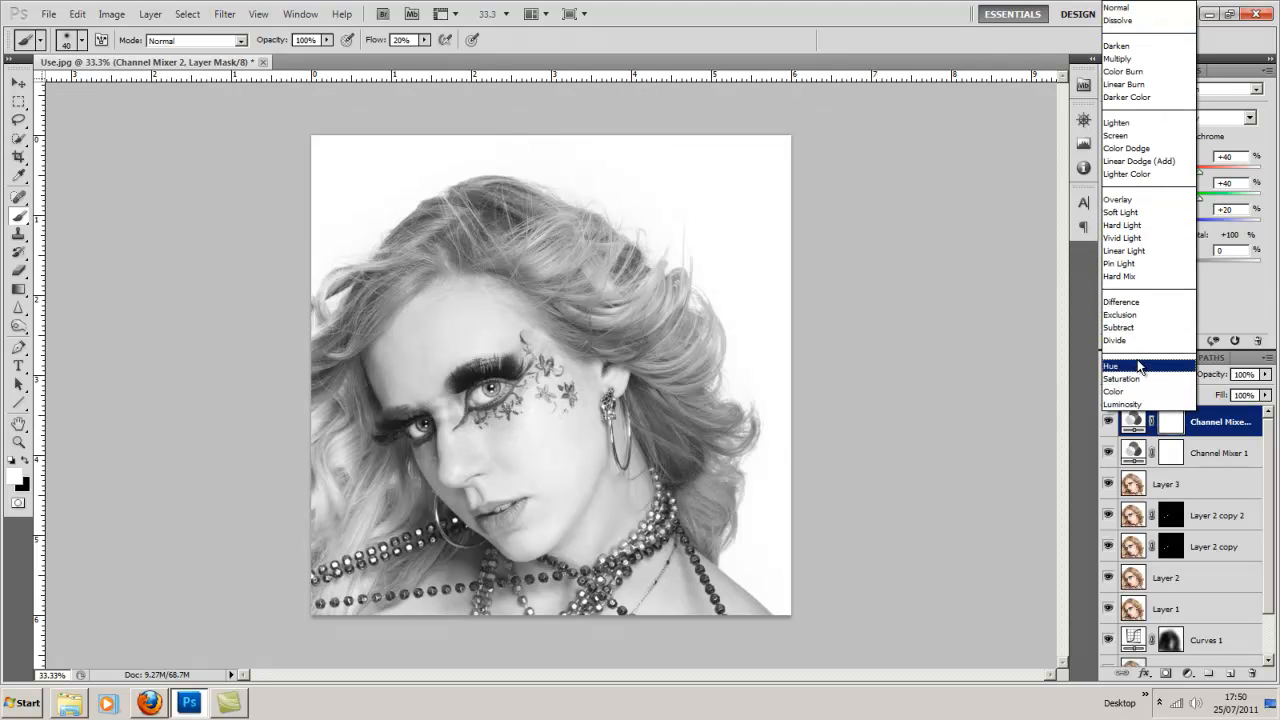
{"action": "left_click", "coordinate": [1153, 136]}
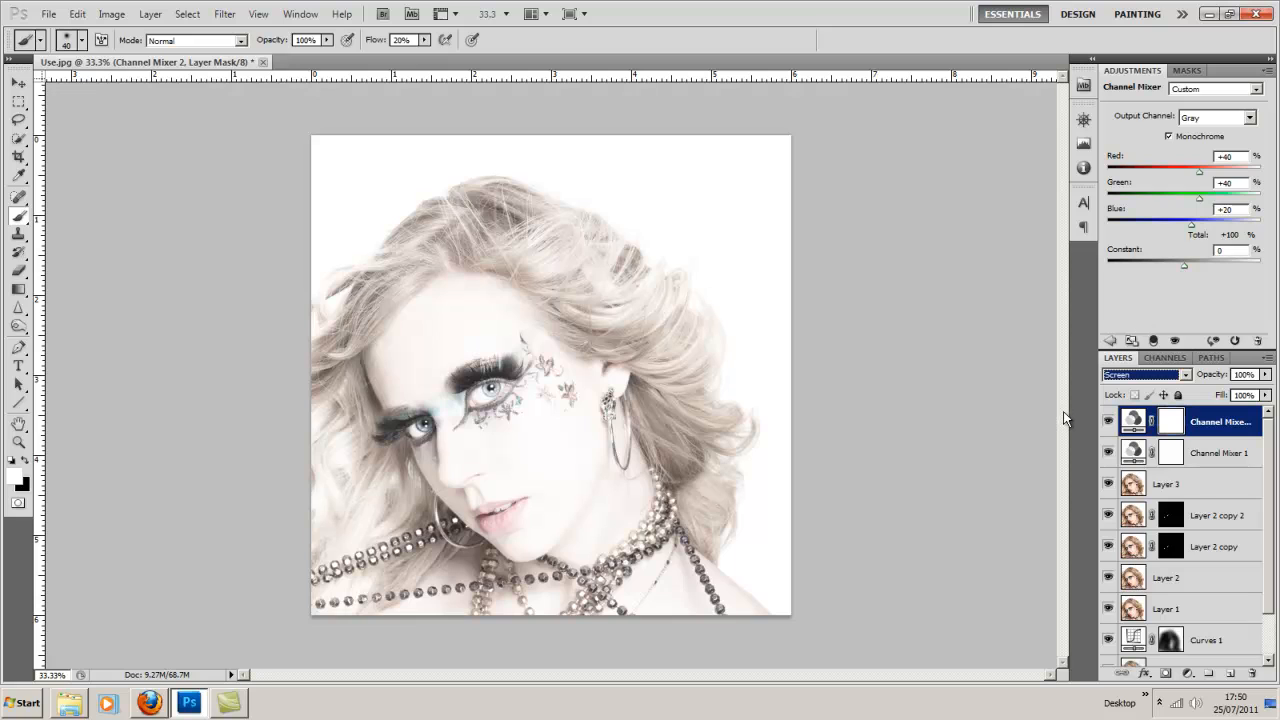
{"action": "left_click", "coordinate": [1265, 374]}
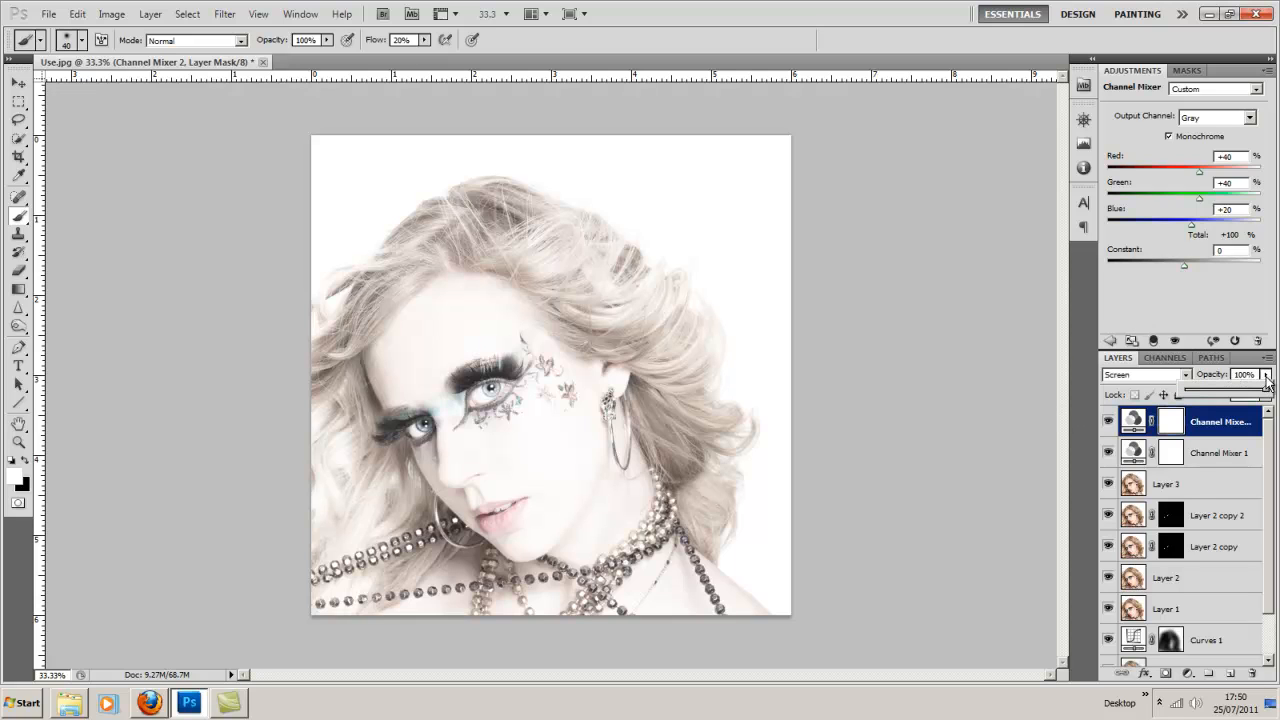
{"action": "left_click_drag", "start_coordinate": [1266, 390], "coordinate": [1210, 390]}
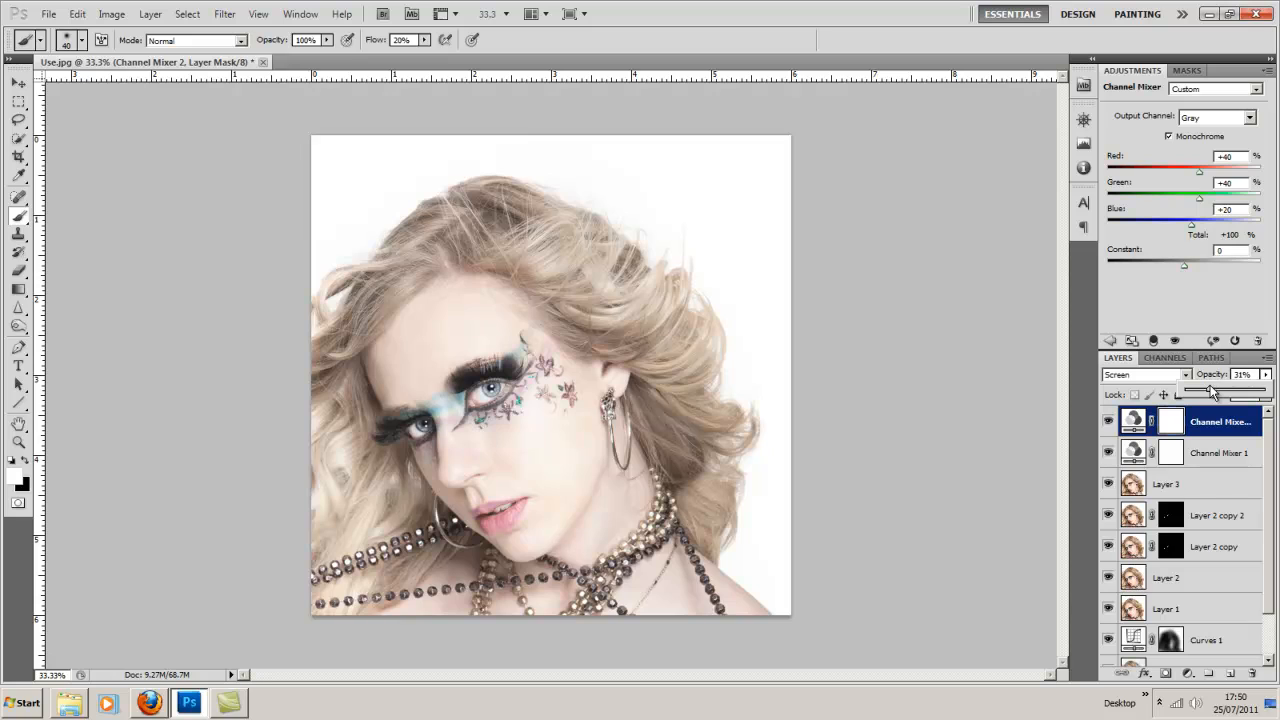
{"action": "left_click", "coordinate": [1110, 343]}
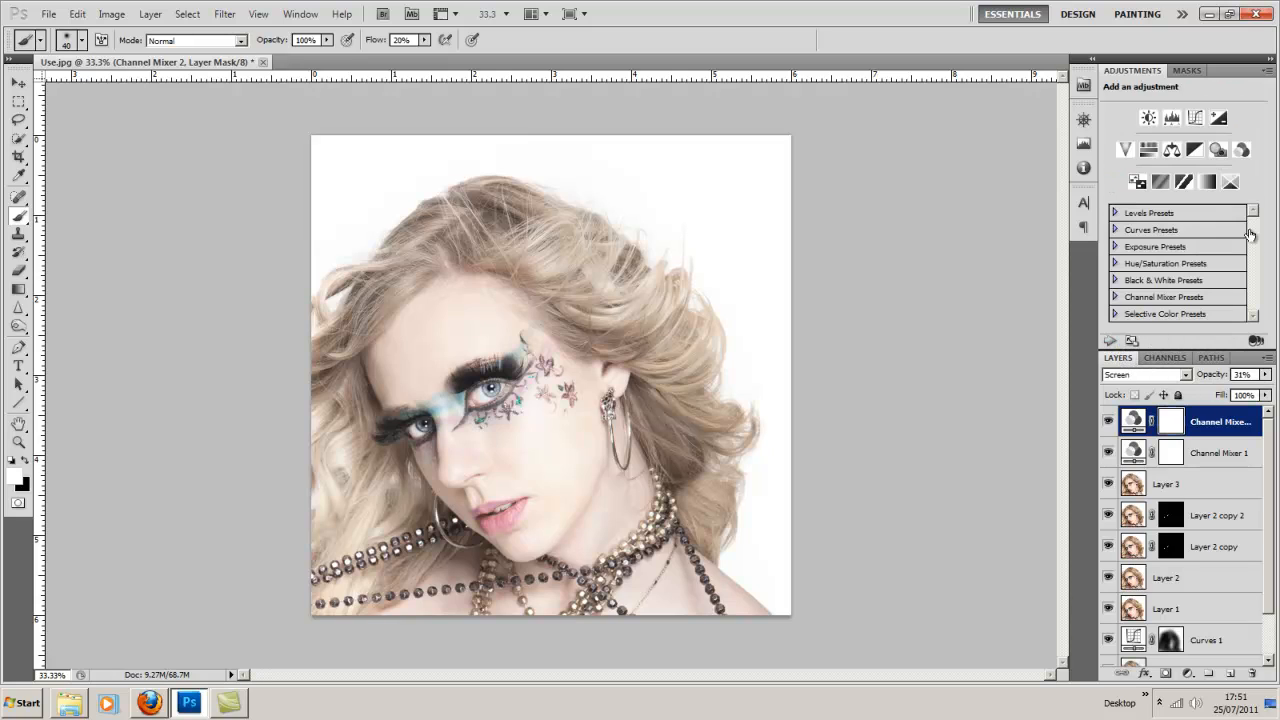
Add a third monochrome Channel Mixer adjustment layer and set its blend mode to Soft Light.
{"action": "left_click", "coordinate": [1243, 150]}
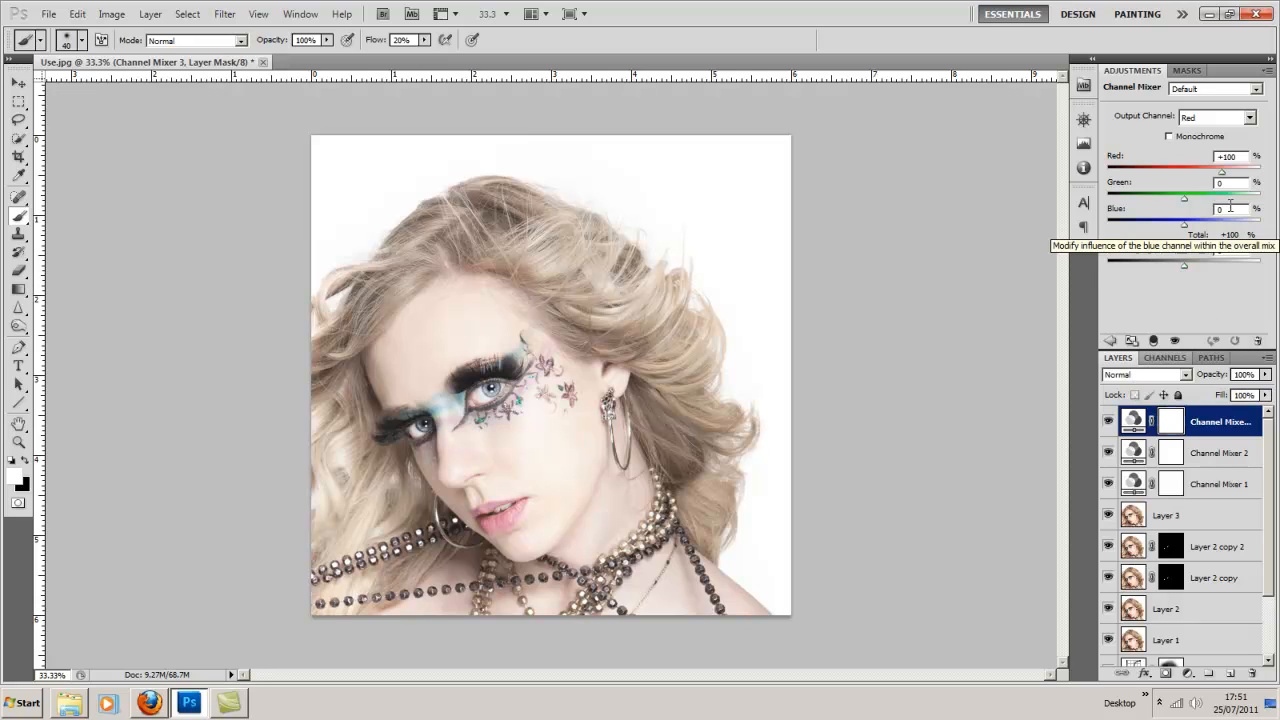
{"action": "left_click", "coordinate": [1169, 136]}
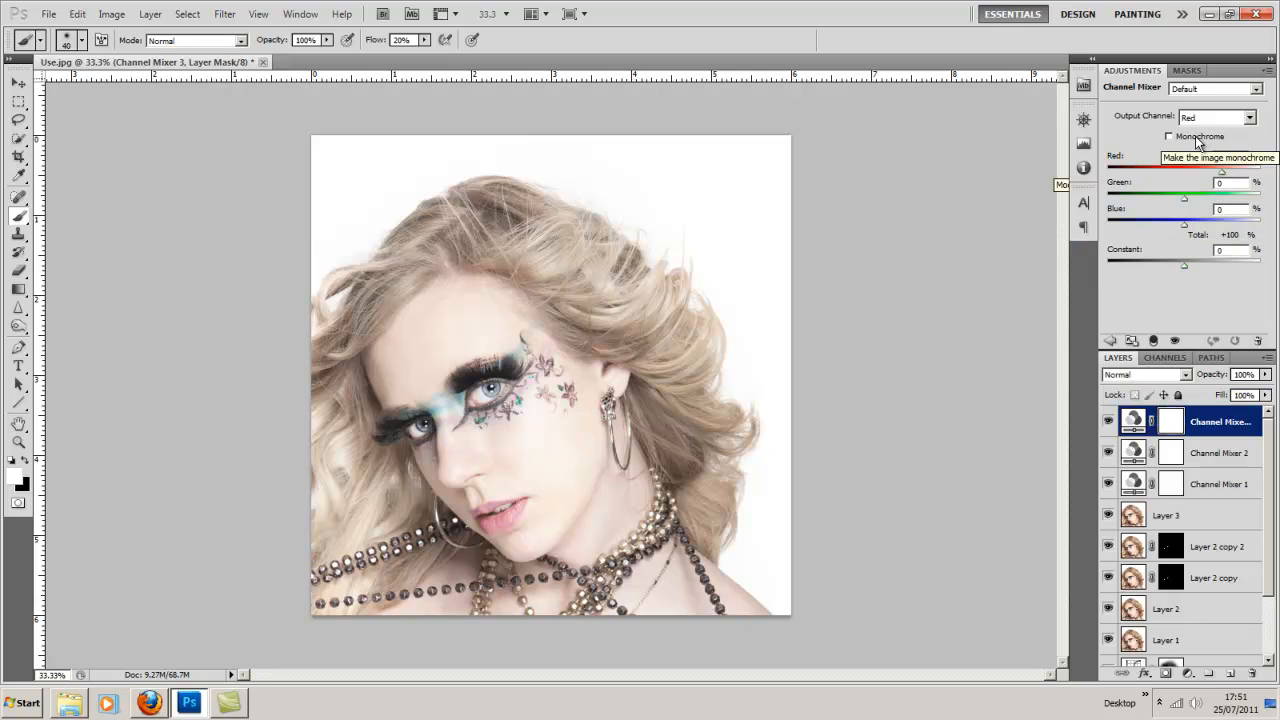
{"action": "left_click", "coordinate": [1160, 376]}
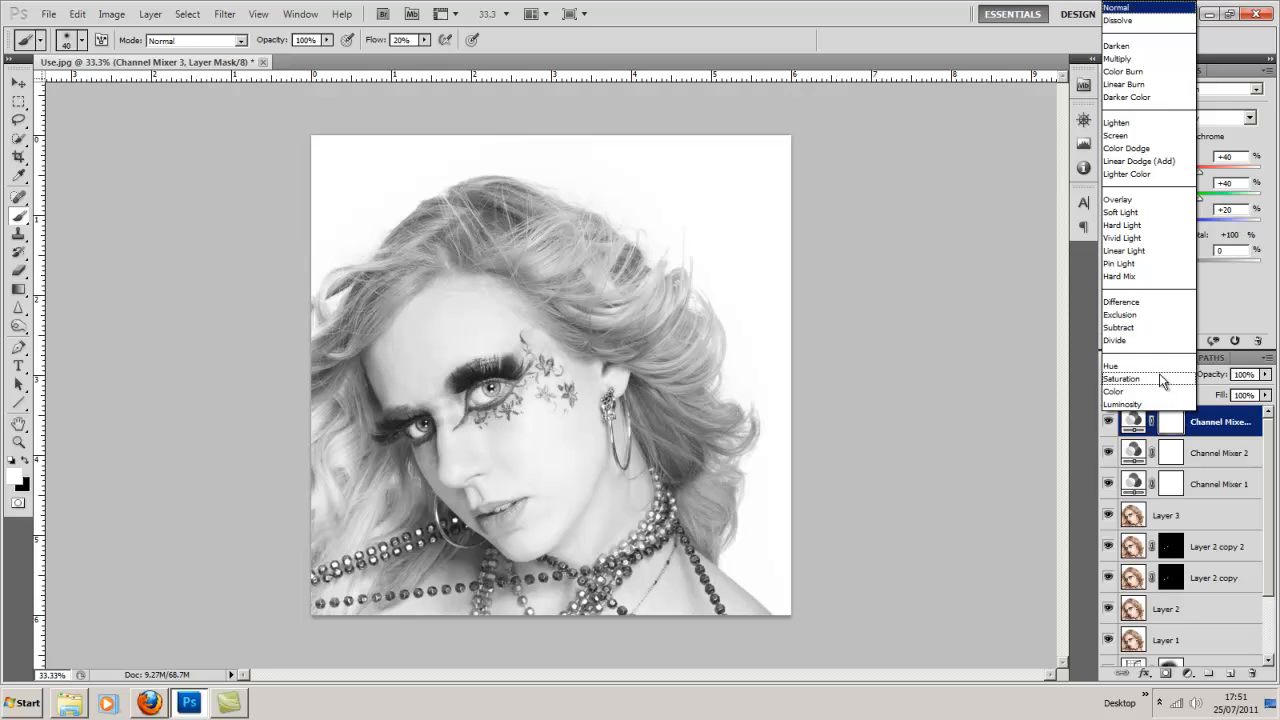
{"action": "left_click", "coordinate": [1150, 204]}
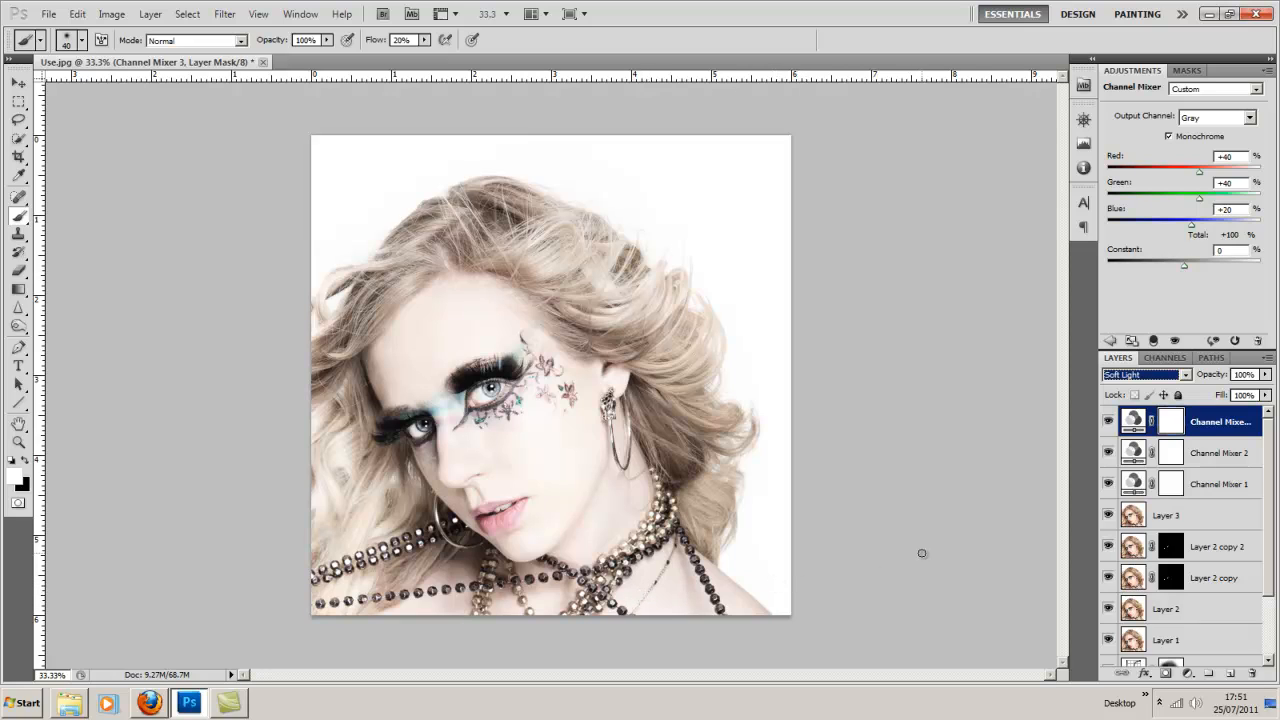
Select the Channel Mixer 2 layer's mask and enlarge the soft brush.
{"action": "left_click", "coordinate": [1177, 457]}
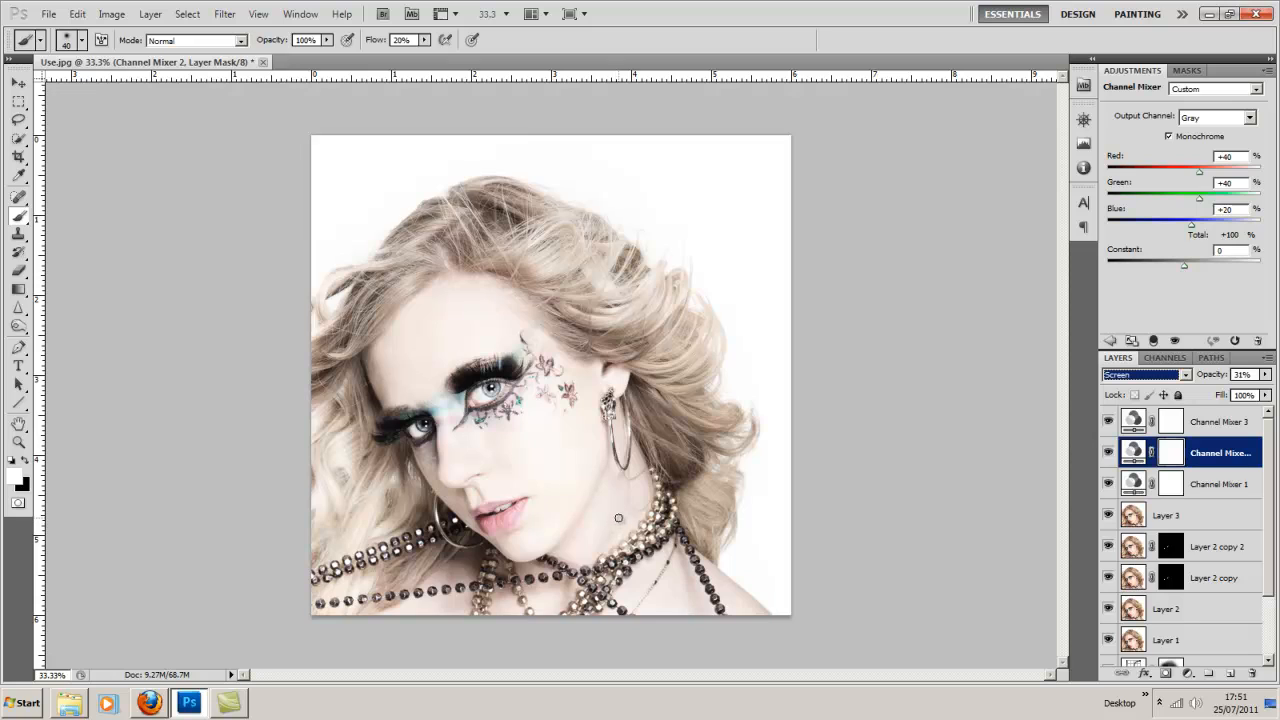
{"action": "left_click", "coordinate": [80, 43]}
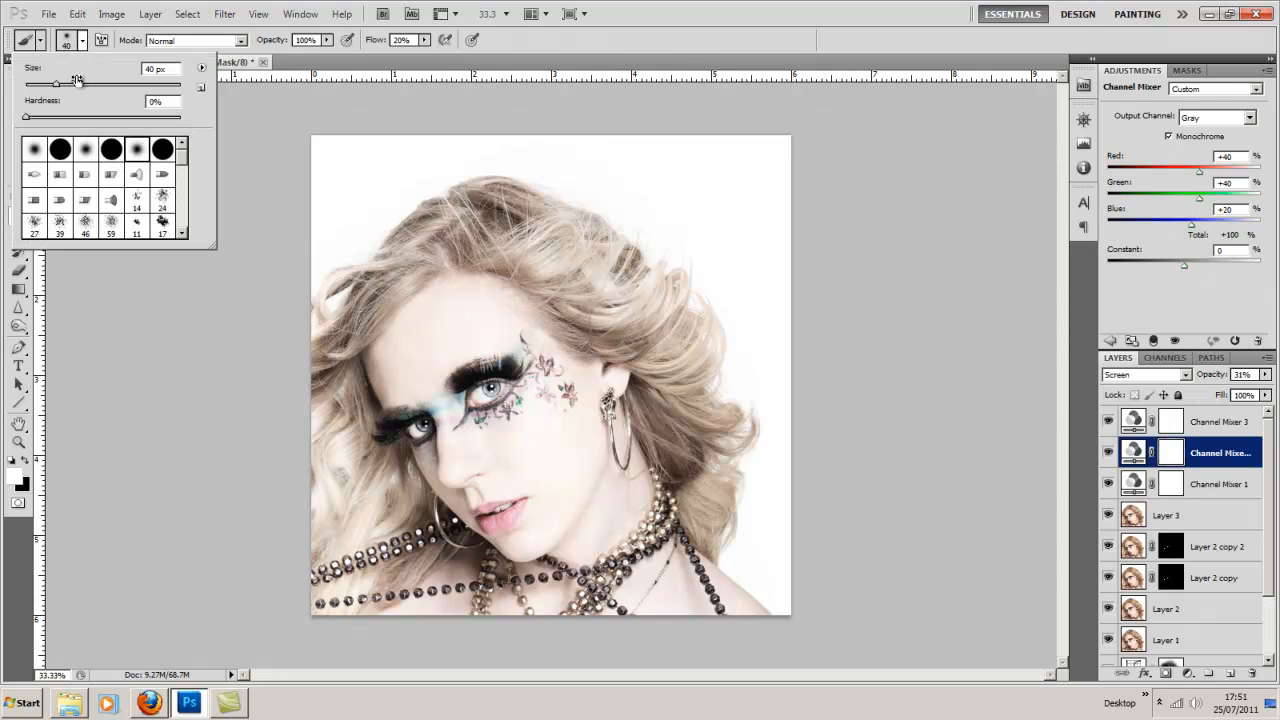
{"action": "left_click_drag", "start_coordinate": [58, 86], "coordinate": [87, 97]}
{"action": "key", "text": "Return"}
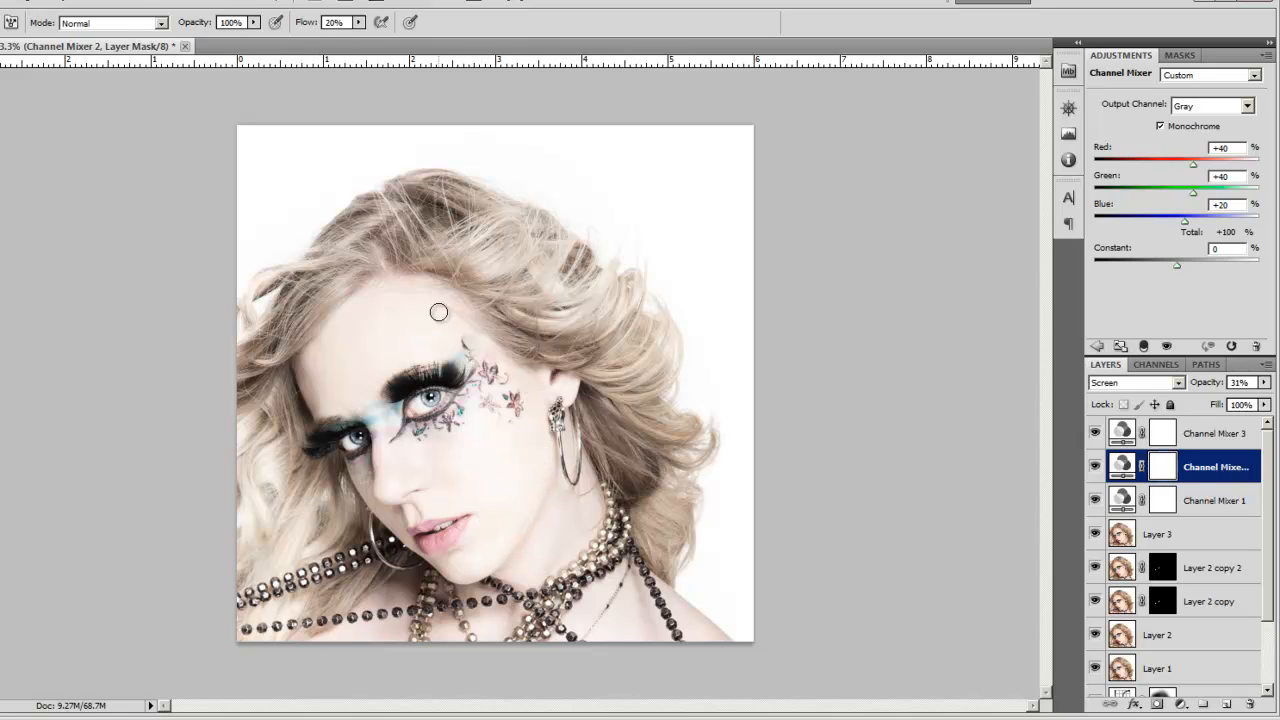
Group the three Channel Mixer layers into a new group named "skin tones".
{"action": "left_click", "coordinate": [1185, 430]}
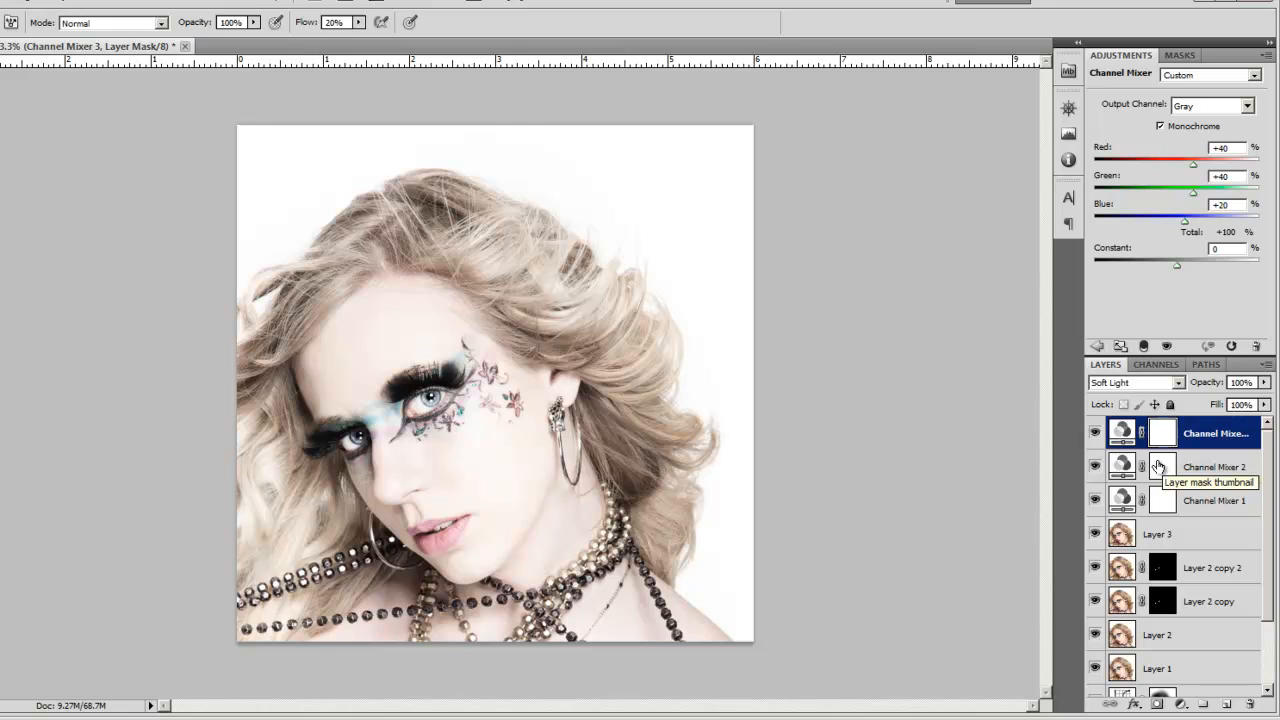
{"action": "left_click", "coordinate": [1190, 470], "text": "shift"}
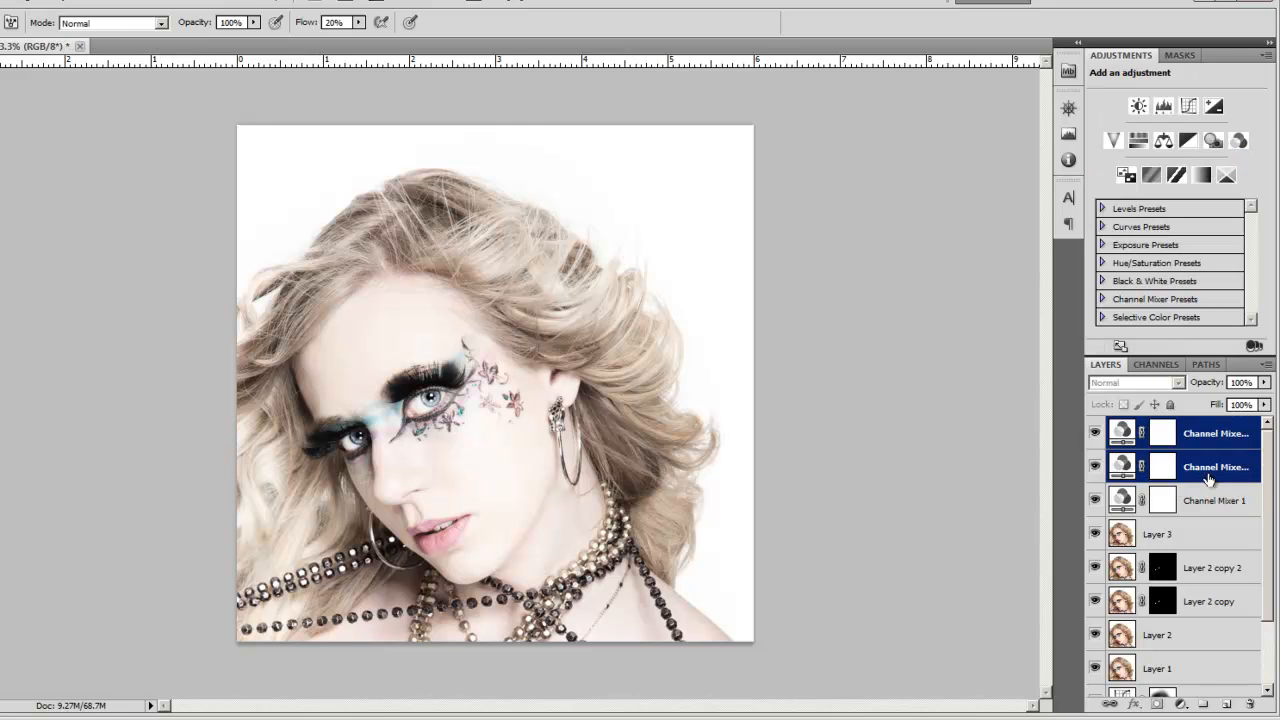
{"action": "left_click", "coordinate": [1207, 497], "text": "shift"}
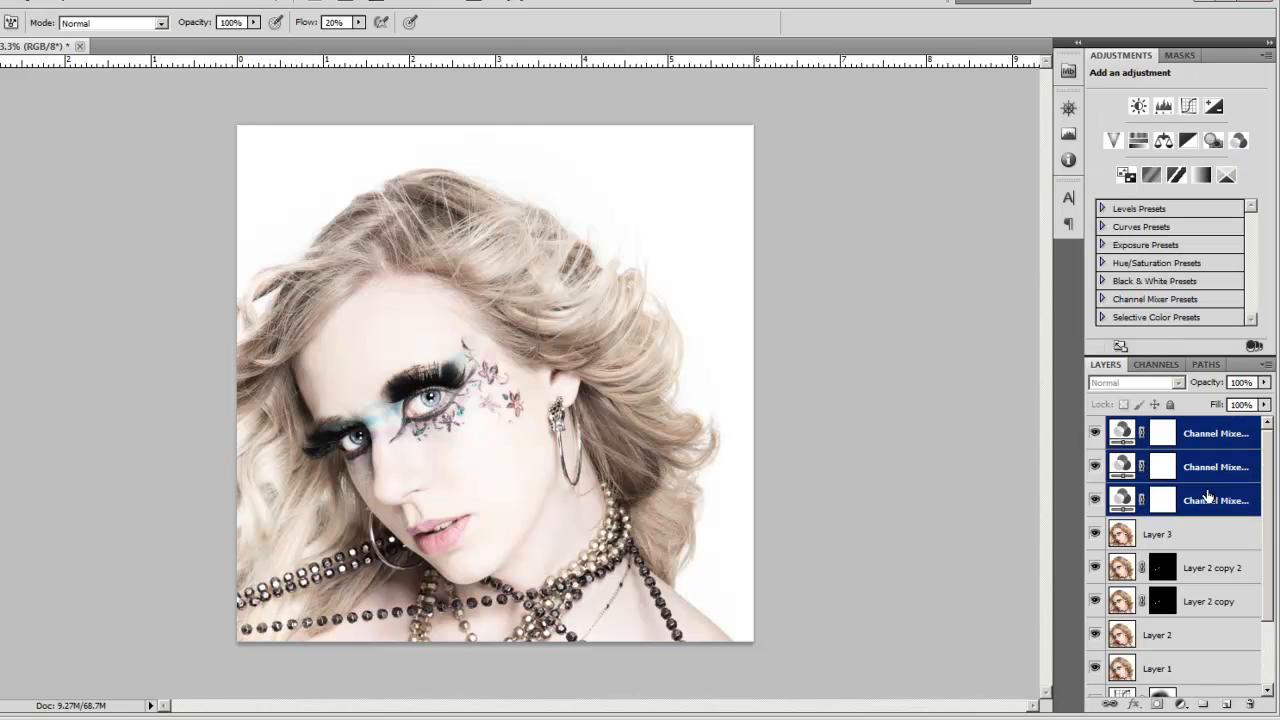
{"action": "left_click", "coordinate": [67, 3]}
{"action": "mouse_move", "coordinate": [67, 10]}
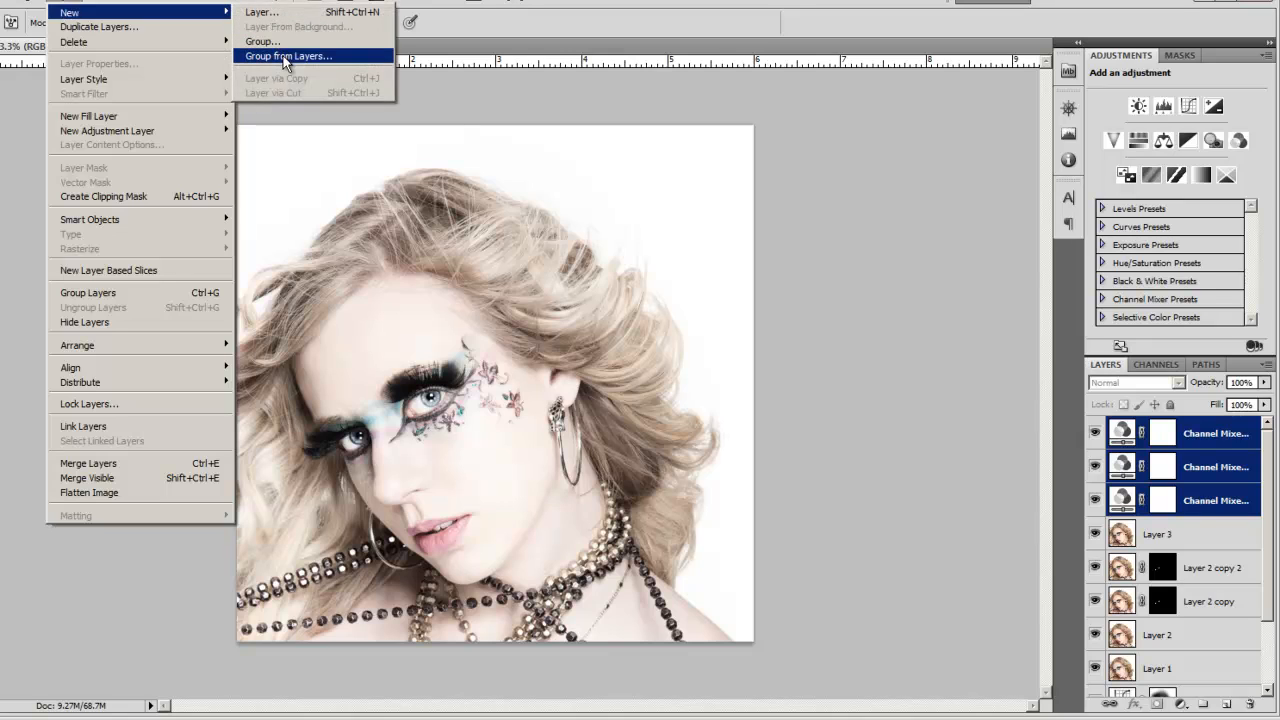
{"action": "left_click", "coordinate": [286, 55]}
{"action": "type", "text": "s"}
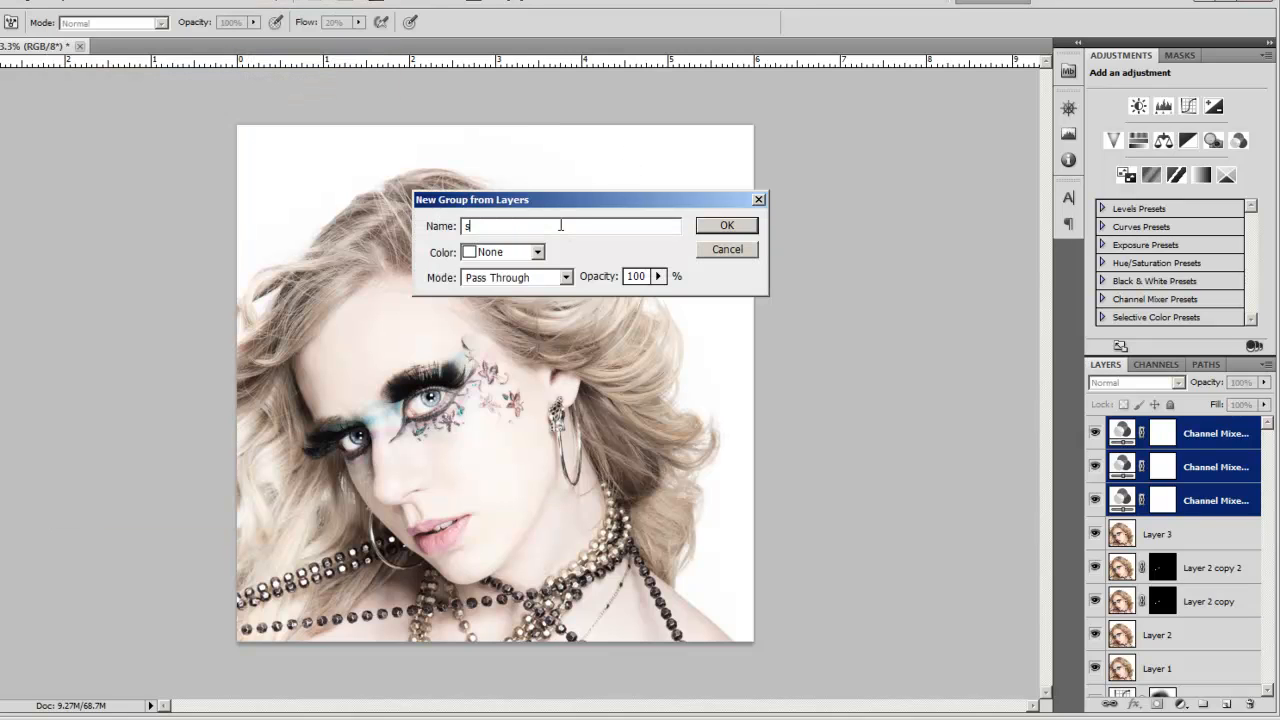
{"action": "type", "text": "kin "}
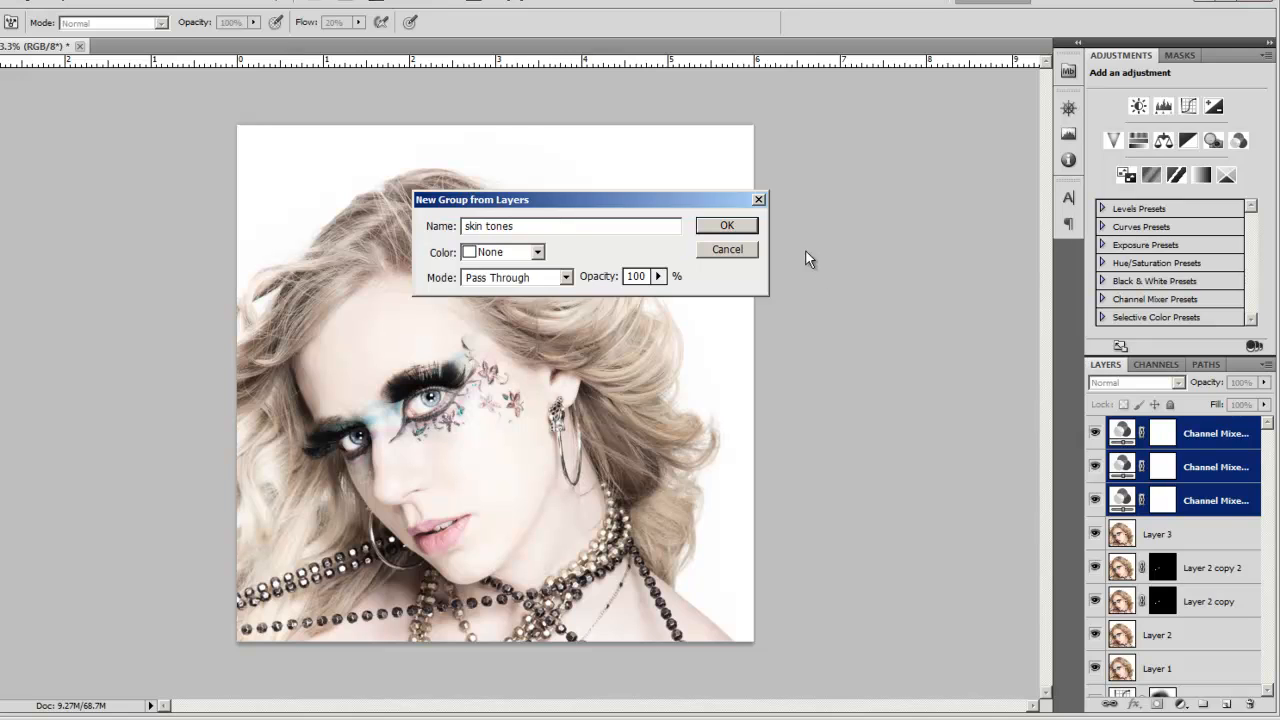
{"action": "type", "text": "tones"}
{"action": "left_click", "coordinate": [735, 225]}
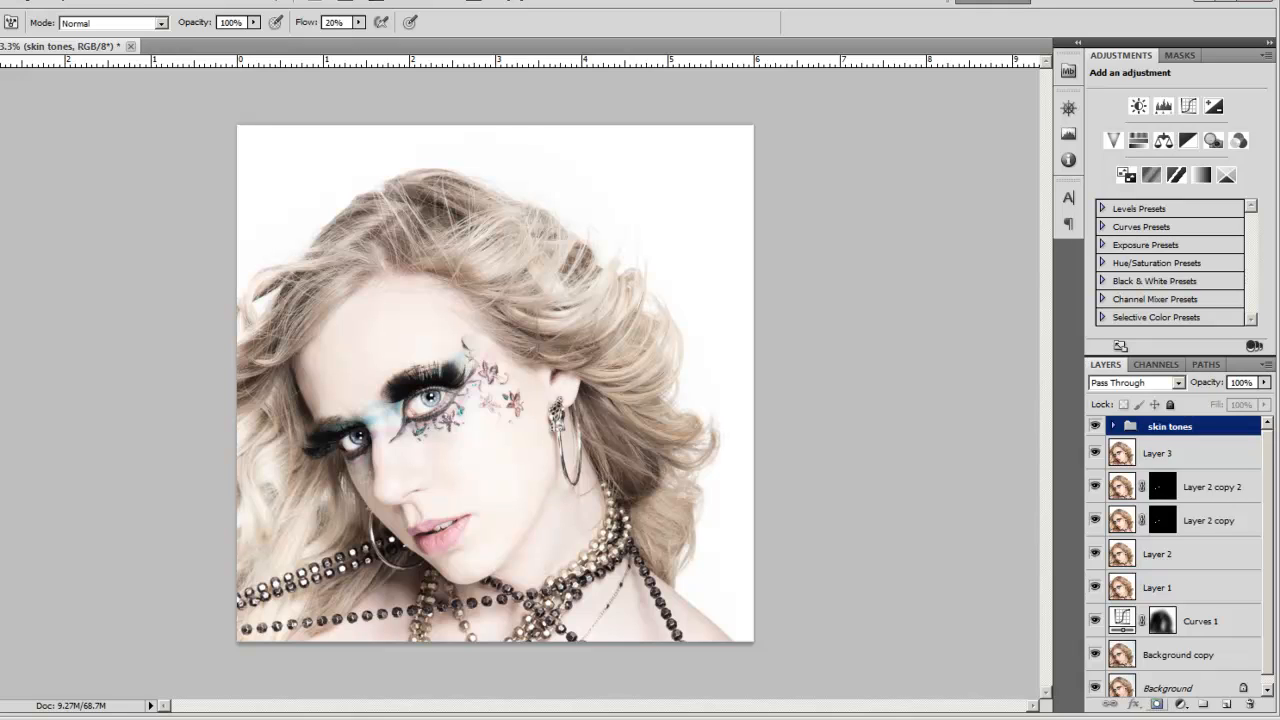
Add a layer mask to the "skin tones" group and paint black over both eyes to restore their original colour.
{"action": "left_click", "coordinate": [1157, 706]}
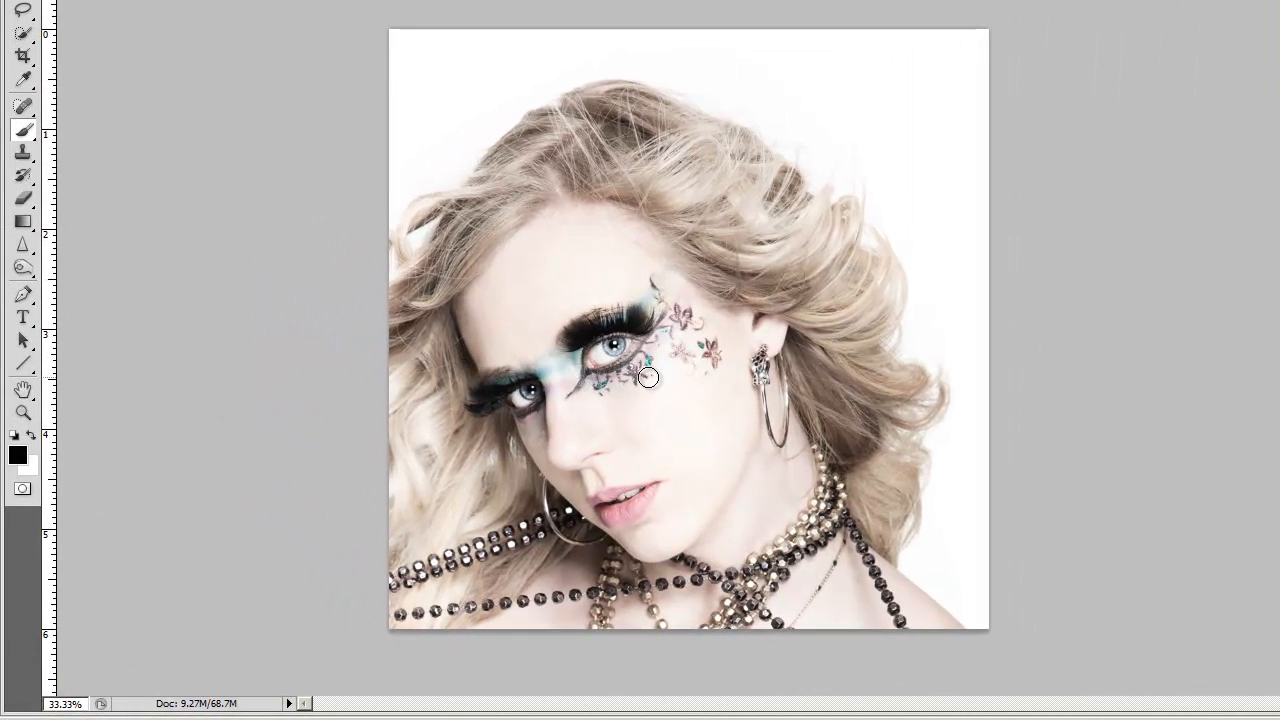
{"action": "key", "text": "ctrl+plus"}
{"action": "key", "text": "ctrl+plus"}
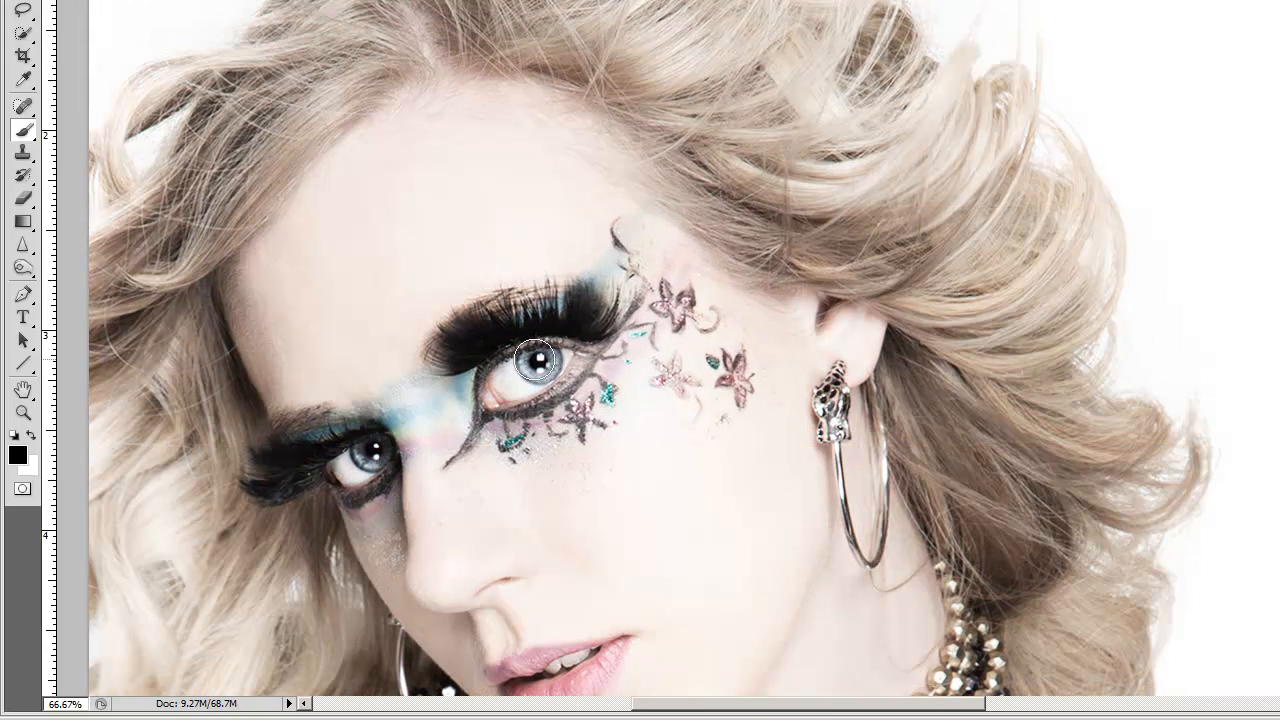
{"action": "key", "text": "["}
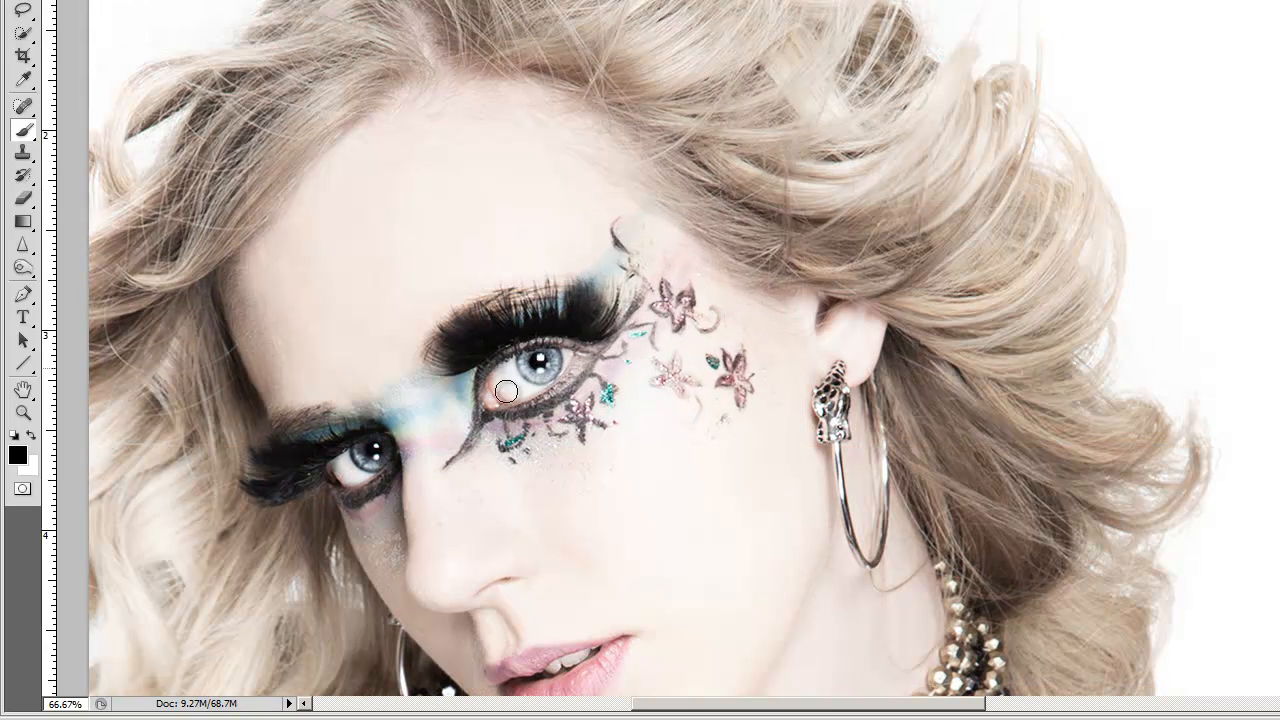
{"action": "mouse_move", "coordinate": [546, 374]}
{"action": "left_mouse_down"}
{"action": "mouse_move", "coordinate": [534, 364]}
{"action": "mouse_move", "coordinate": [508, 377]}
{"action": "mouse_move", "coordinate": [557, 374]}
{"action": "mouse_move", "coordinate": [510, 390]}
{"action": "left_mouse_up"}
{"action": "key", "text": "["}
{"action": "mouse_move", "coordinate": [376, 458]}
{"action": "left_mouse_down"}
{"action": "mouse_move", "coordinate": [348, 472]}
{"action": "mouse_move", "coordinate": [358, 466]}
{"action": "left_mouse_up"}
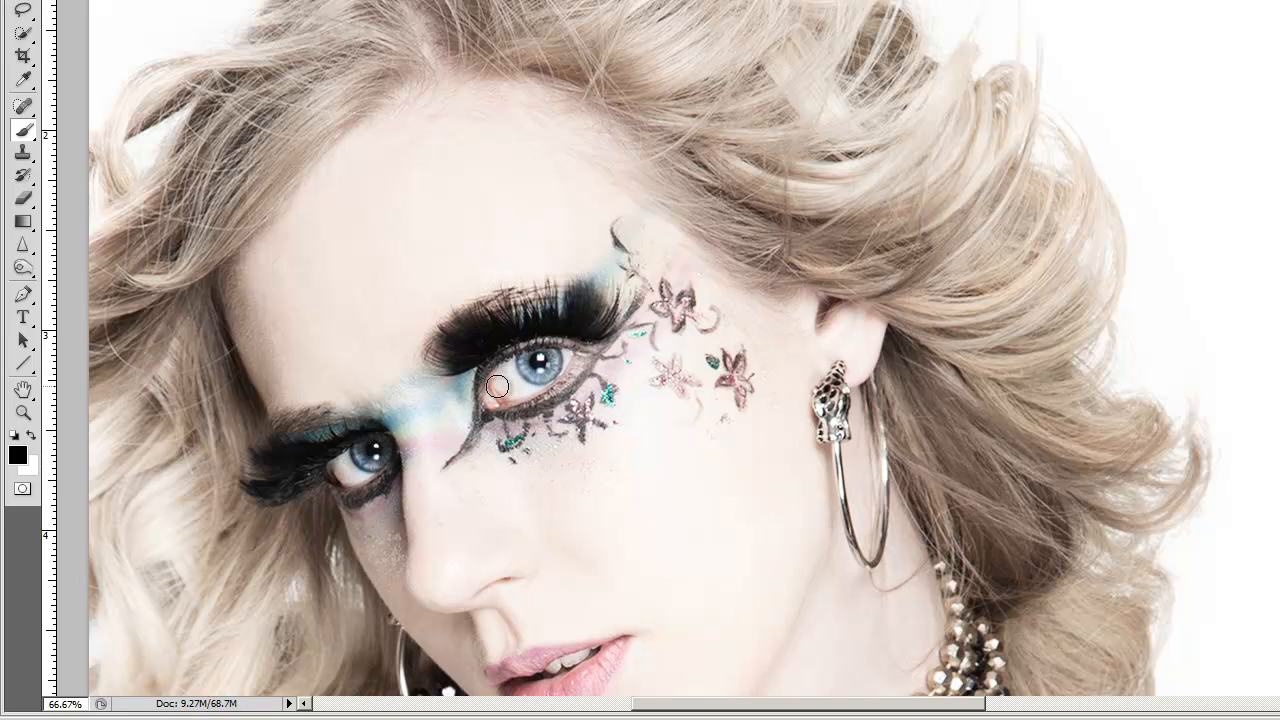
{"action": "left_click_drag", "start_coordinate": [550, 369], "coordinate": [525, 383]}
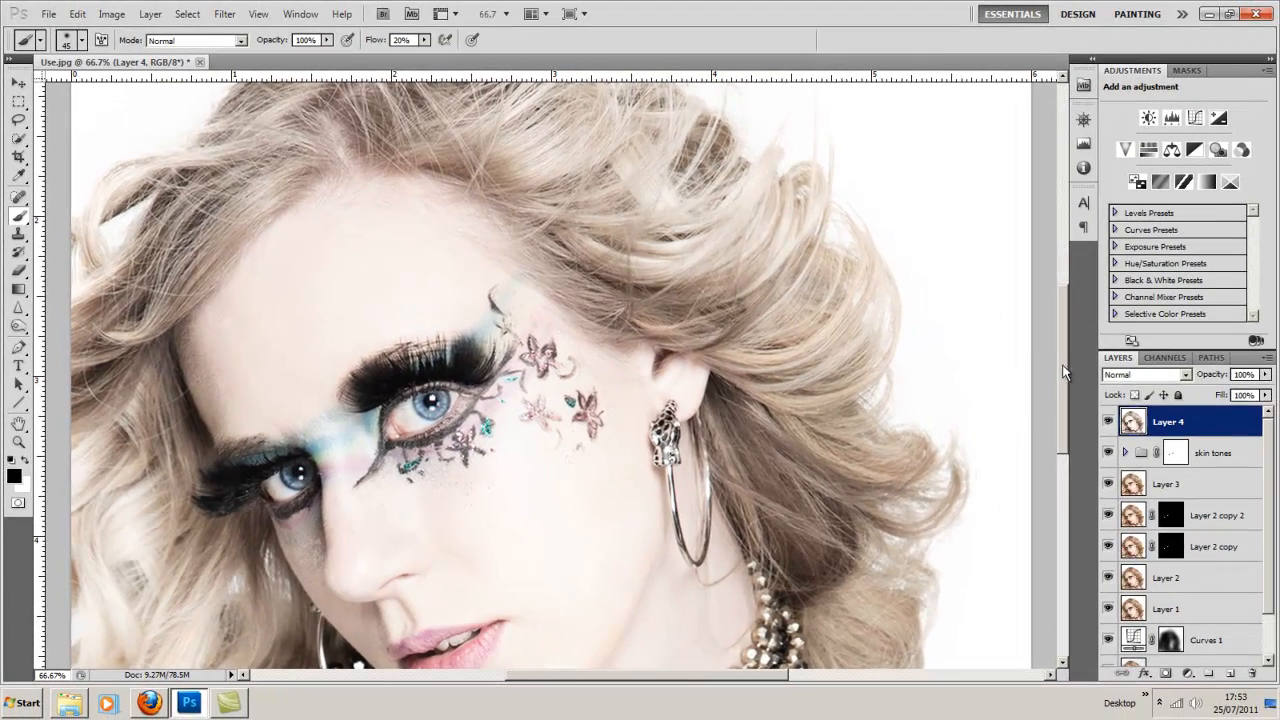
{"action": "left_click_drag", "start_coordinate": [1063, 372], "coordinate": [1080, 333]}
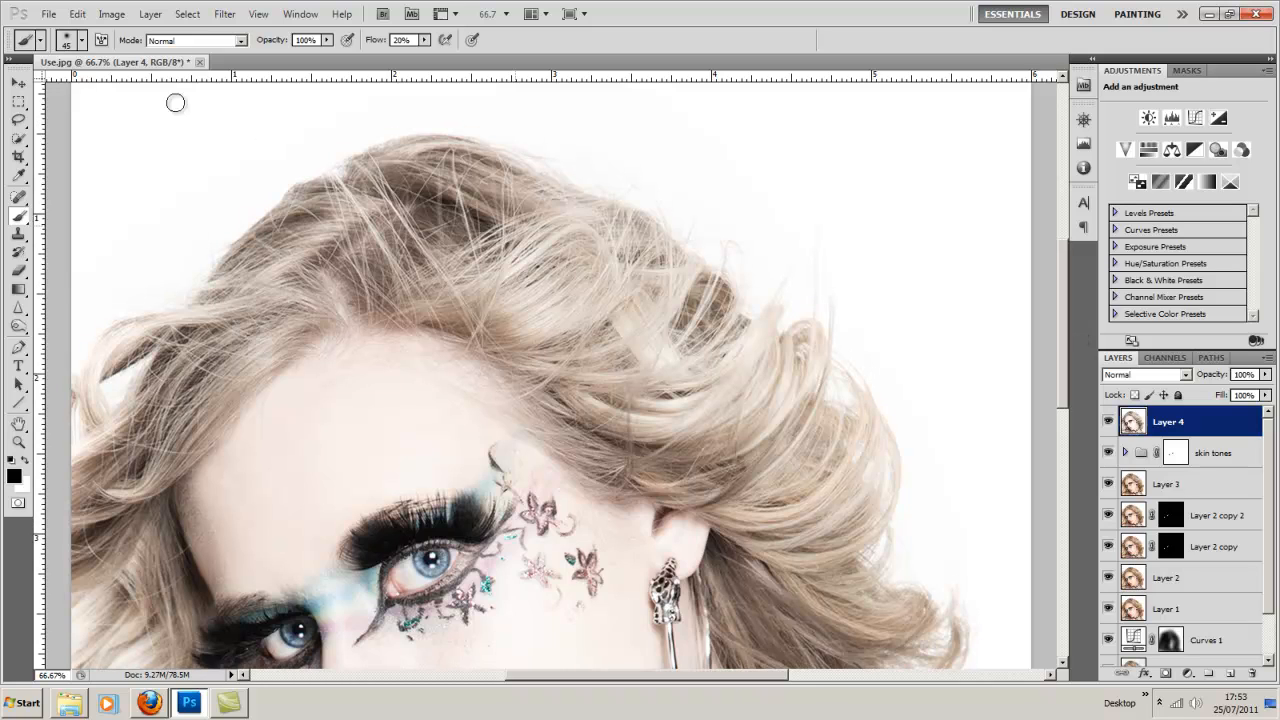
{"action": "left_click", "coordinate": [222, 15]}
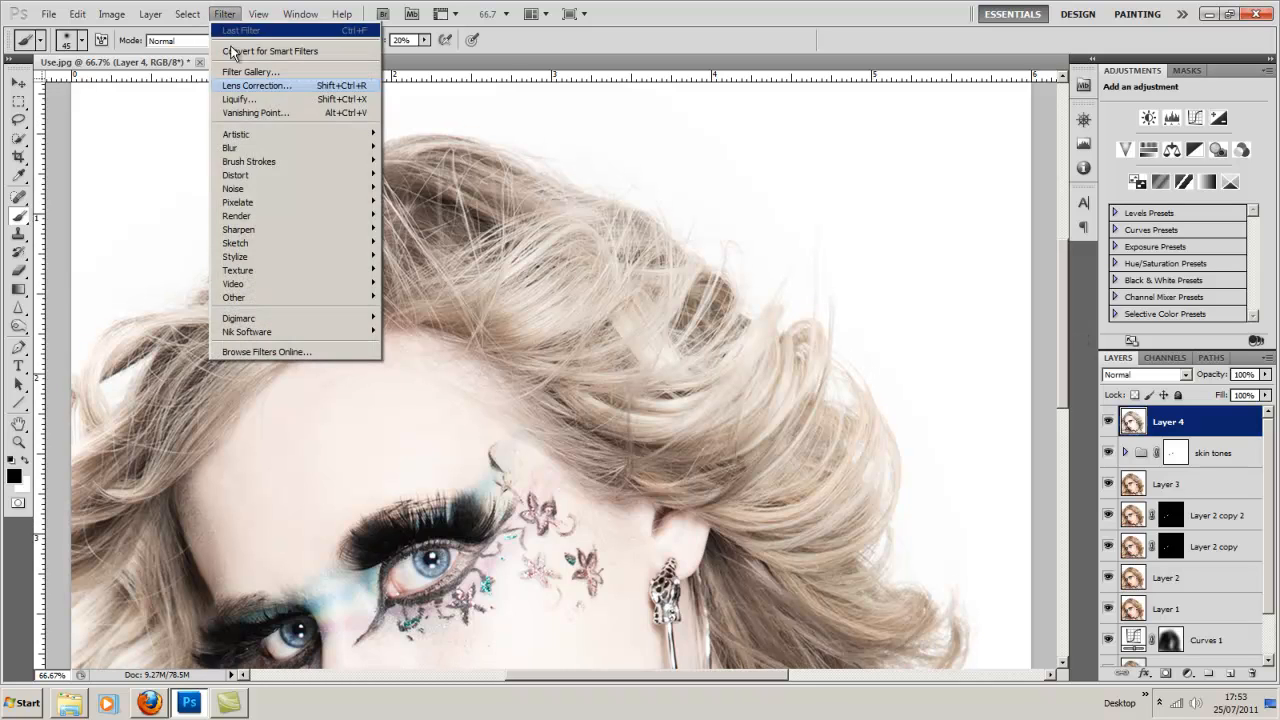
{"action": "mouse_move", "coordinate": [266, 231]}
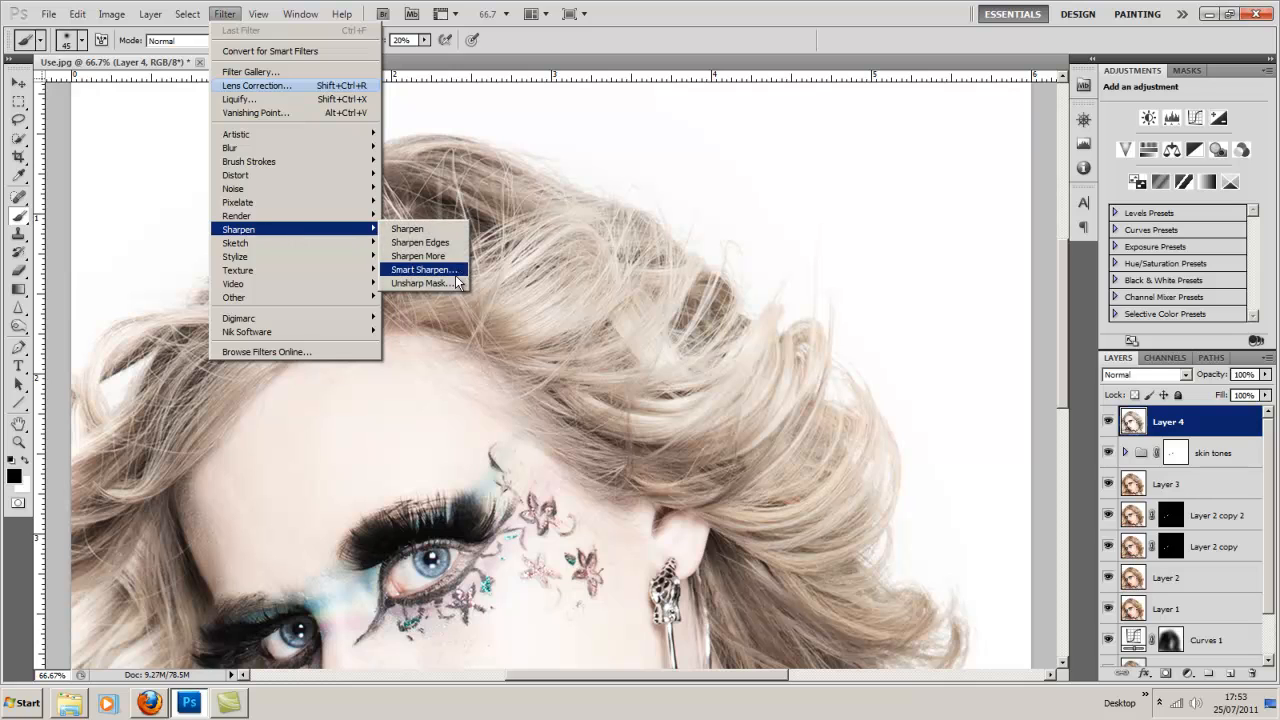
{"action": "left_click", "coordinate": [634, 207]}
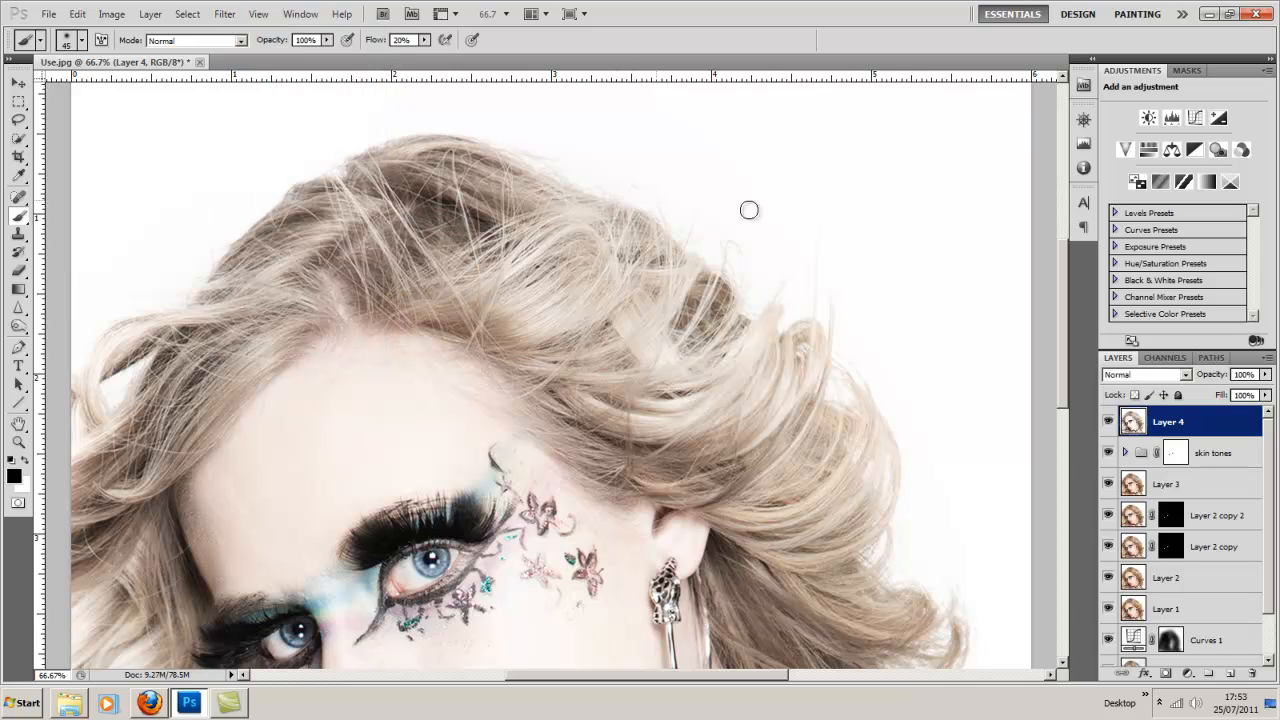
Sharpen Layer 4 with Unsharp Mask at 110% amount, 5.9 pixels radius and 3 levels threshold.
{"action": "key", "text": "ctrl+minus"}
{"action": "key", "text": "ctrl+minus"}
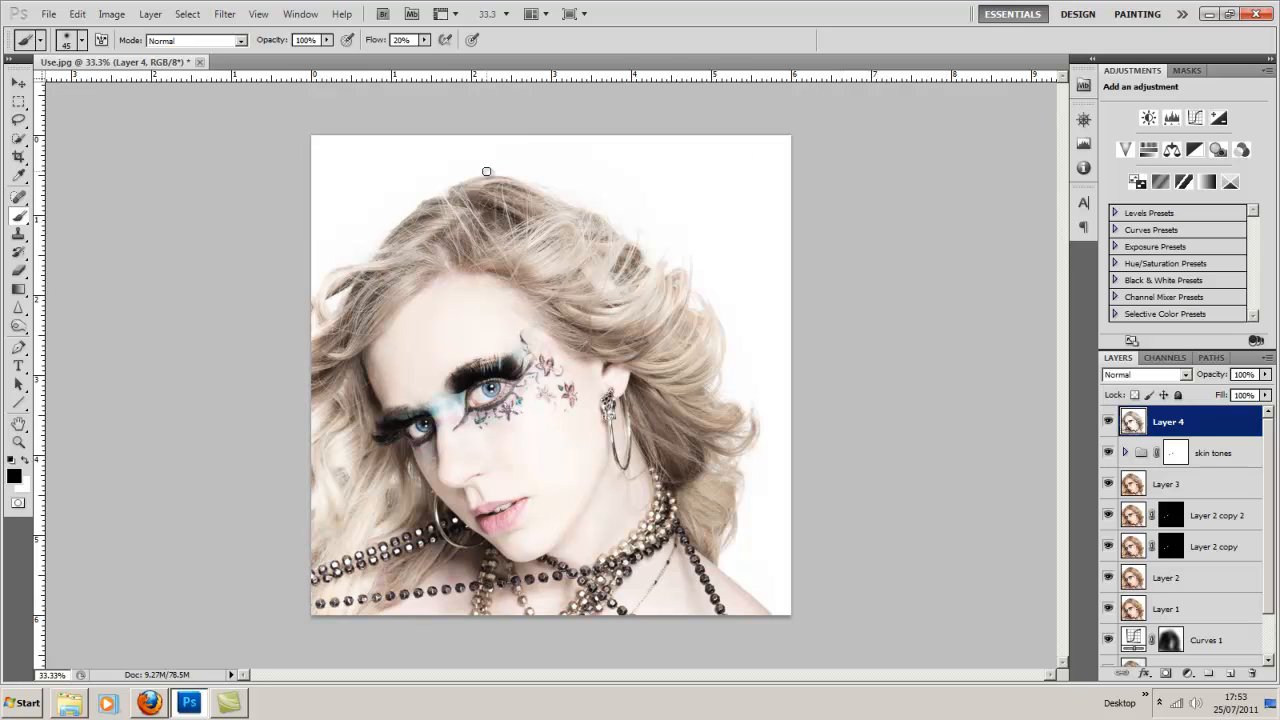
{"action": "left_click", "coordinate": [224, 14]}
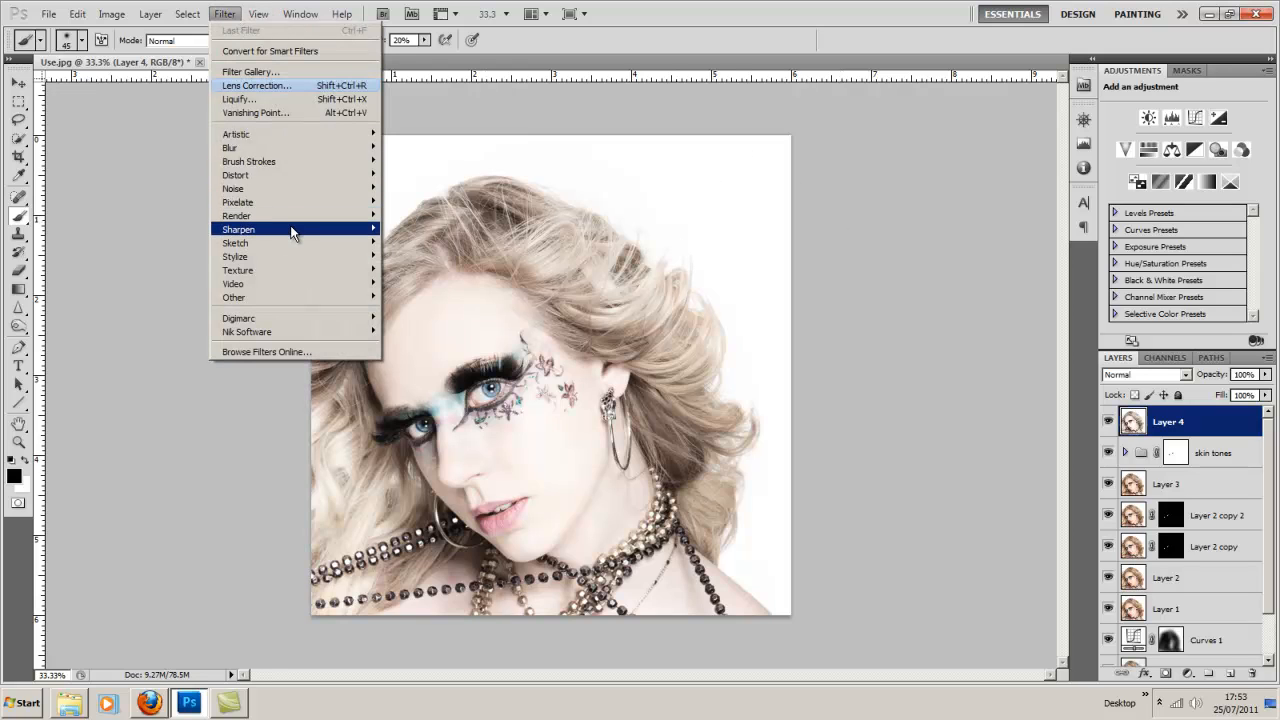
{"action": "mouse_move", "coordinate": [300, 229]}
{"action": "left_click", "coordinate": [430, 284]}
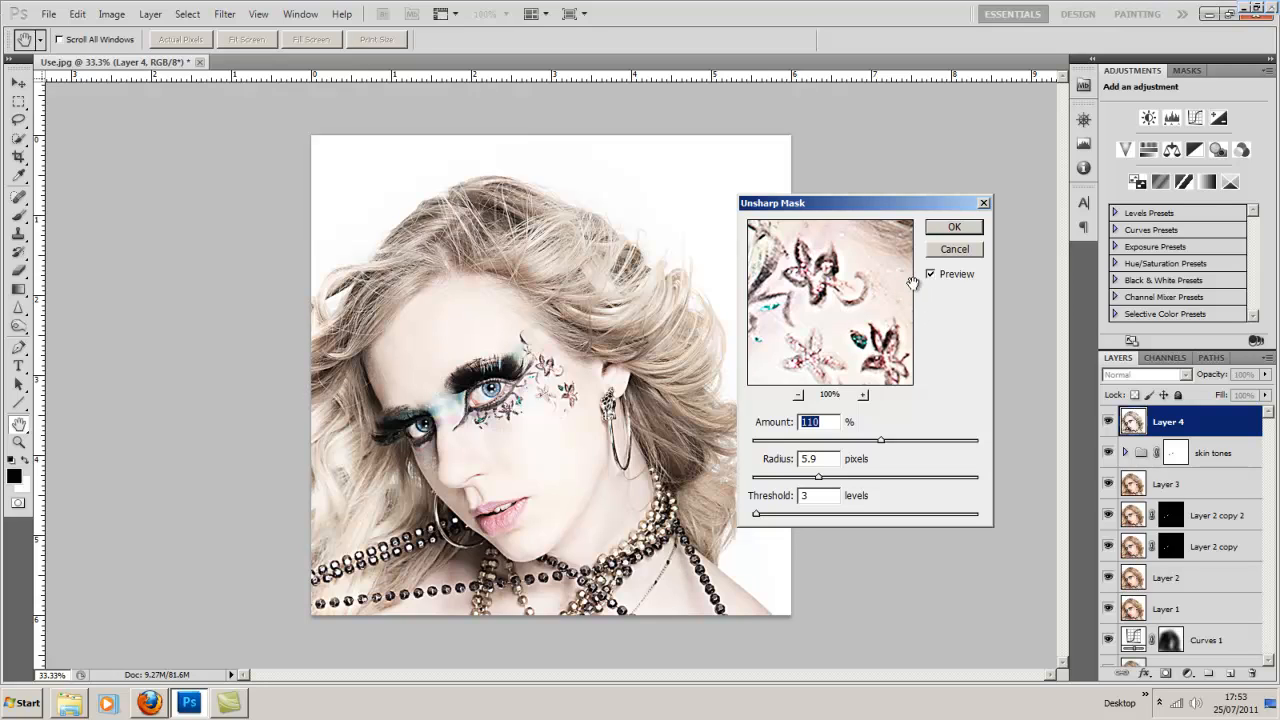
{"action": "left_click", "coordinate": [956, 229]}
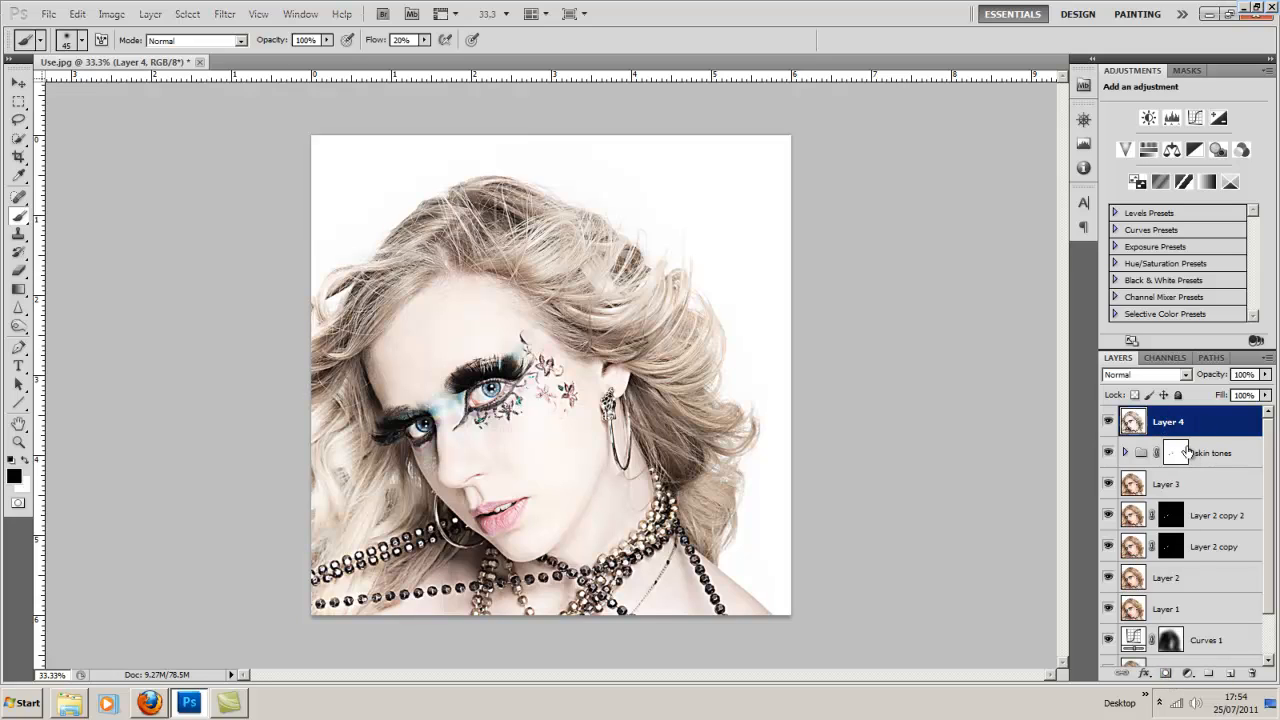
Add a black layer mask to Layer 4 and paint white over both eyes to reveal the sharpening.
{"action": "left_click", "coordinate": [1164, 676], "text": "alt"}
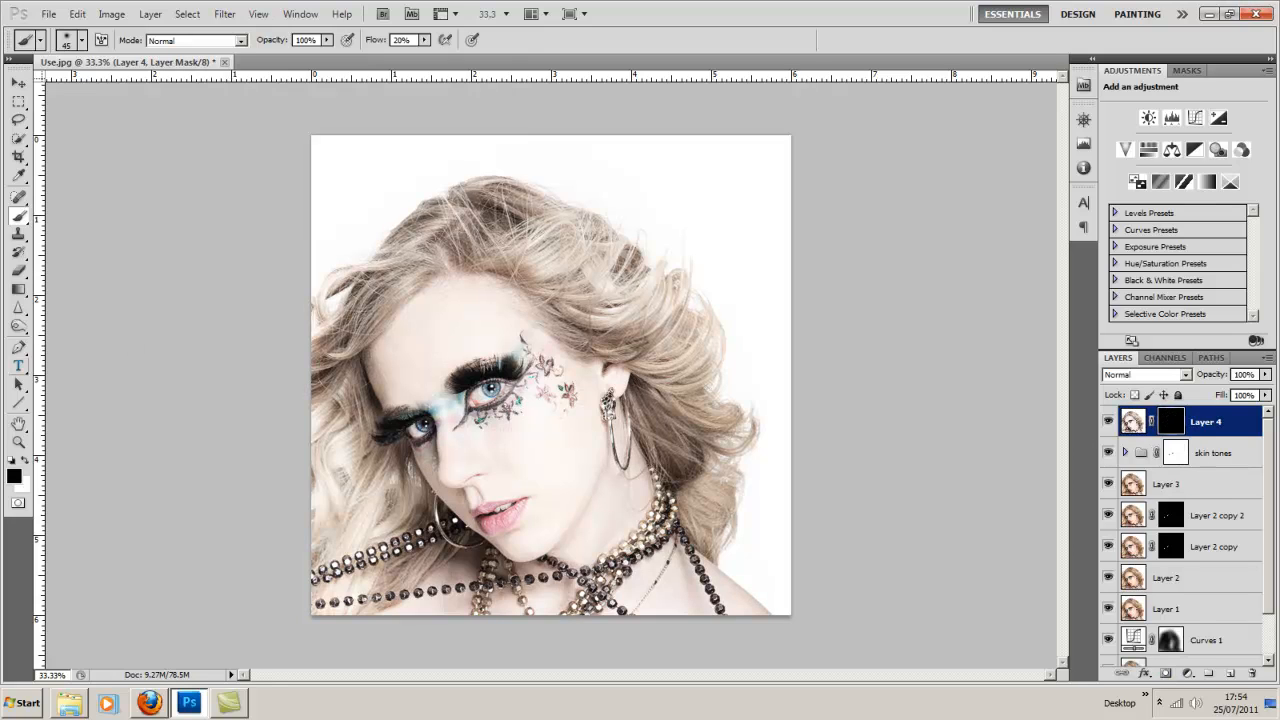
{"action": "left_click", "coordinate": [25, 462]}
{"action": "key", "text": "ctrl+plus"}
{"action": "key", "text": "ctrl+plus"}
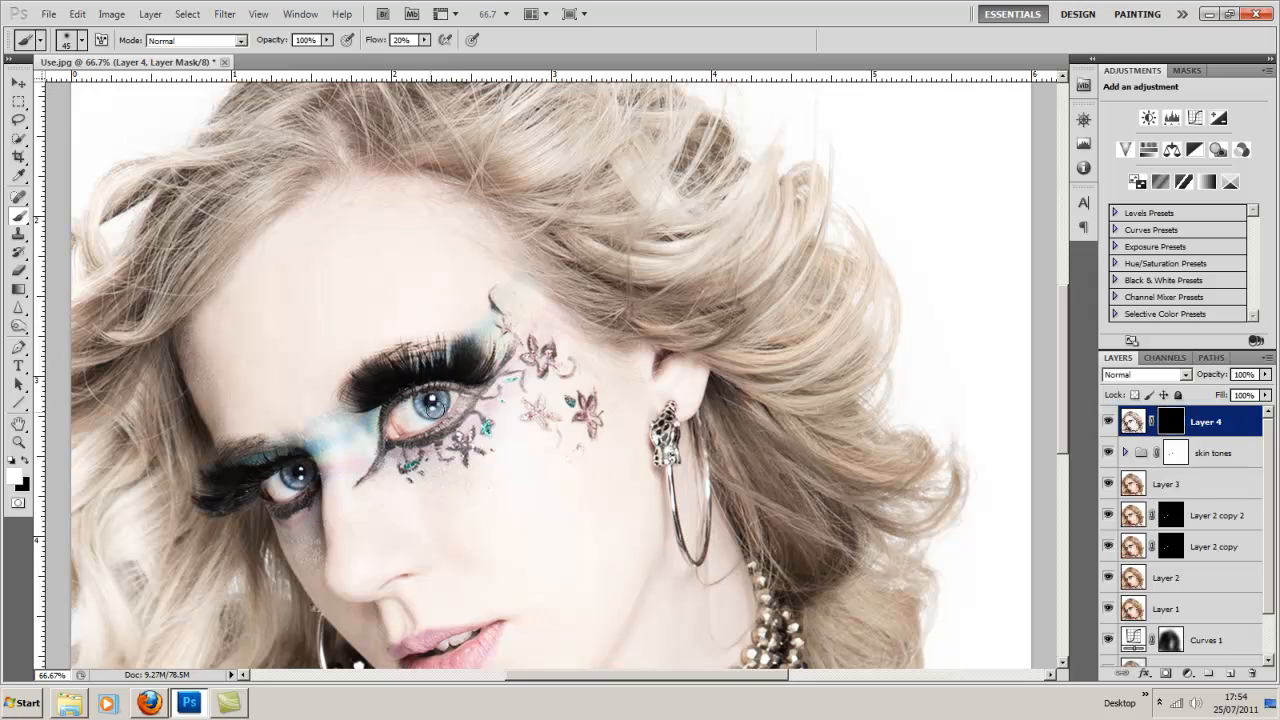
{"action": "mouse_move", "coordinate": [435, 405]}
{"action": "left_mouse_down"}
{"action": "mouse_move", "coordinate": [445, 412]}
{"action": "mouse_move", "coordinate": [420, 409]}
{"action": "left_mouse_up"}
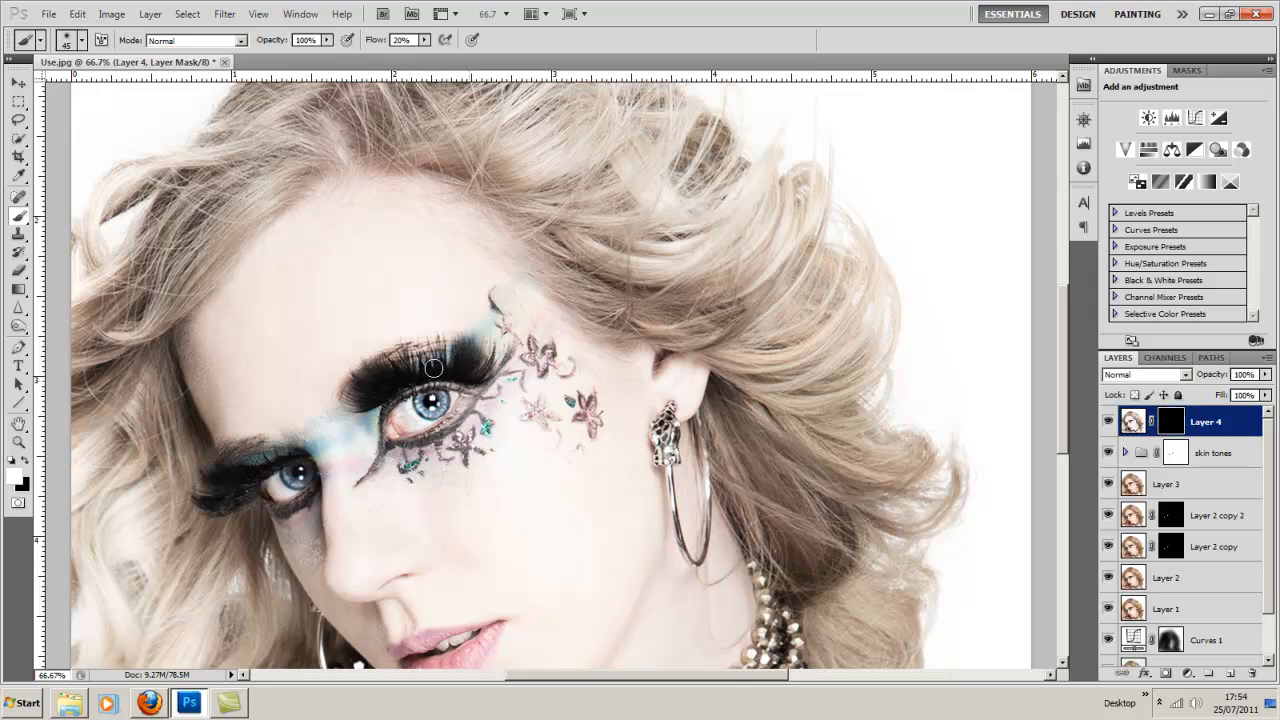
{"action": "mouse_move", "coordinate": [451, 400]}
{"action": "left_mouse_down"}
{"action": "mouse_move", "coordinate": [415, 435]}
{"action": "mouse_move", "coordinate": [418, 416]}
{"action": "left_mouse_up"}
{"action": "scroll", "coordinate": [430, 405], "scroll_direction": "down", "scroll_amount": 1}
{"action": "mouse_move", "coordinate": [299, 439]}
{"action": "left_mouse_down"}
{"action": "mouse_move", "coordinate": [308, 433]}
{"action": "mouse_move", "coordinate": [274, 453]}
{"action": "mouse_move", "coordinate": [252, 443]}
{"action": "mouse_move", "coordinate": [289, 449]}
{"action": "mouse_move", "coordinate": [273, 456]}
{"action": "left_mouse_up"}
Paint white over the lips on Layer 4's mask to reveal the sharpening there.
{"action": "scroll", "coordinate": [479, 564], "scroll_direction": "down", "scroll_amount": 2}
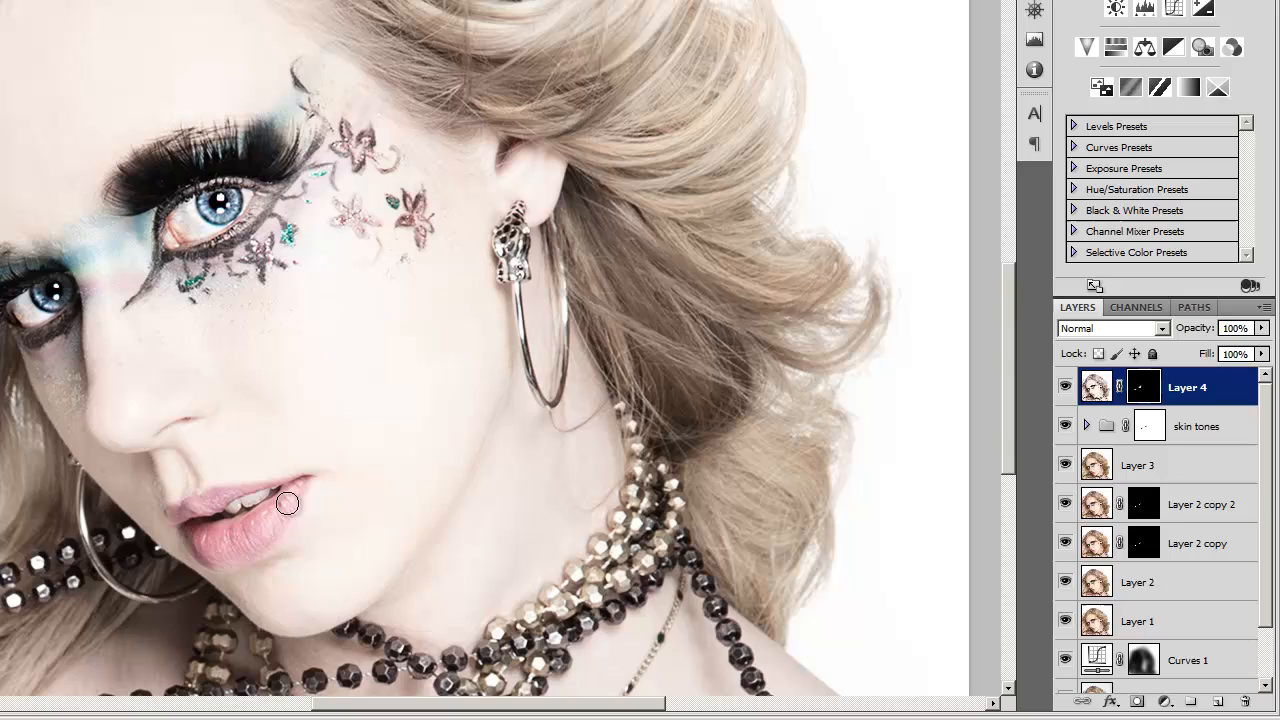
{"action": "mouse_move", "coordinate": [287, 503]}
{"action": "left_mouse_down"}
{"action": "mouse_move", "coordinate": [246, 540]}
{"action": "mouse_move", "coordinate": [197, 545]}
{"action": "mouse_move", "coordinate": [250, 523]}
{"action": "mouse_move", "coordinate": [220, 531]}
{"action": "mouse_move", "coordinate": [213, 500]}
{"action": "mouse_move", "coordinate": [226, 497]}
{"action": "mouse_move", "coordinate": [178, 519]}
{"action": "mouse_move", "coordinate": [281, 493]}
{"action": "mouse_move", "coordinate": [200, 549]}
{"action": "mouse_move", "coordinate": [263, 526]}
{"action": "left_mouse_up"}
{"action": "scroll", "coordinate": [1008, 520], "scroll_direction": "down", "scroll_amount": 2}
{"action": "scroll", "coordinate": [1135, 590], "scroll_direction": "down", "scroll_amount": 2}
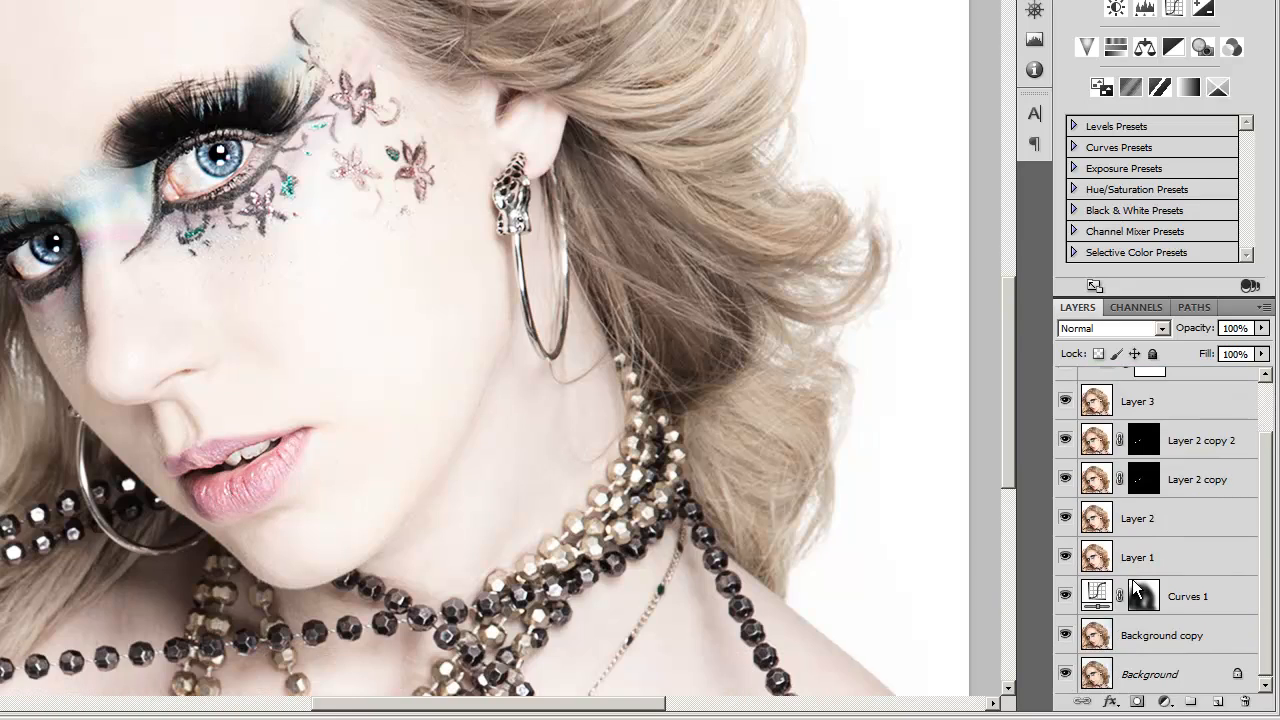
Enlarge the brush to 175 and paint white on Layer 4's mask over the beaded necklaces to sharpen them.
{"action": "key", "text": "ctrl+minus"}
{"action": "key", "text": "ctrl+minus"}
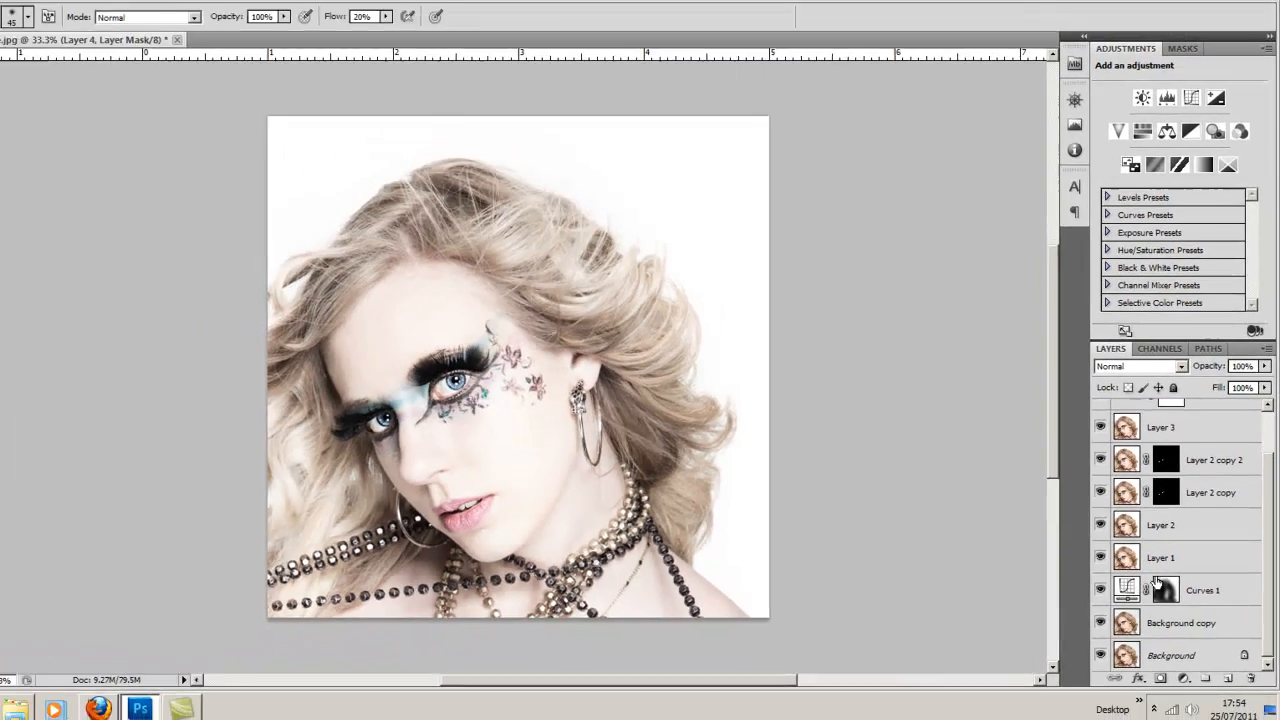
{"action": "key", "text": "ctrl+plus"}
{"action": "key", "text": "ctrl+minus"}
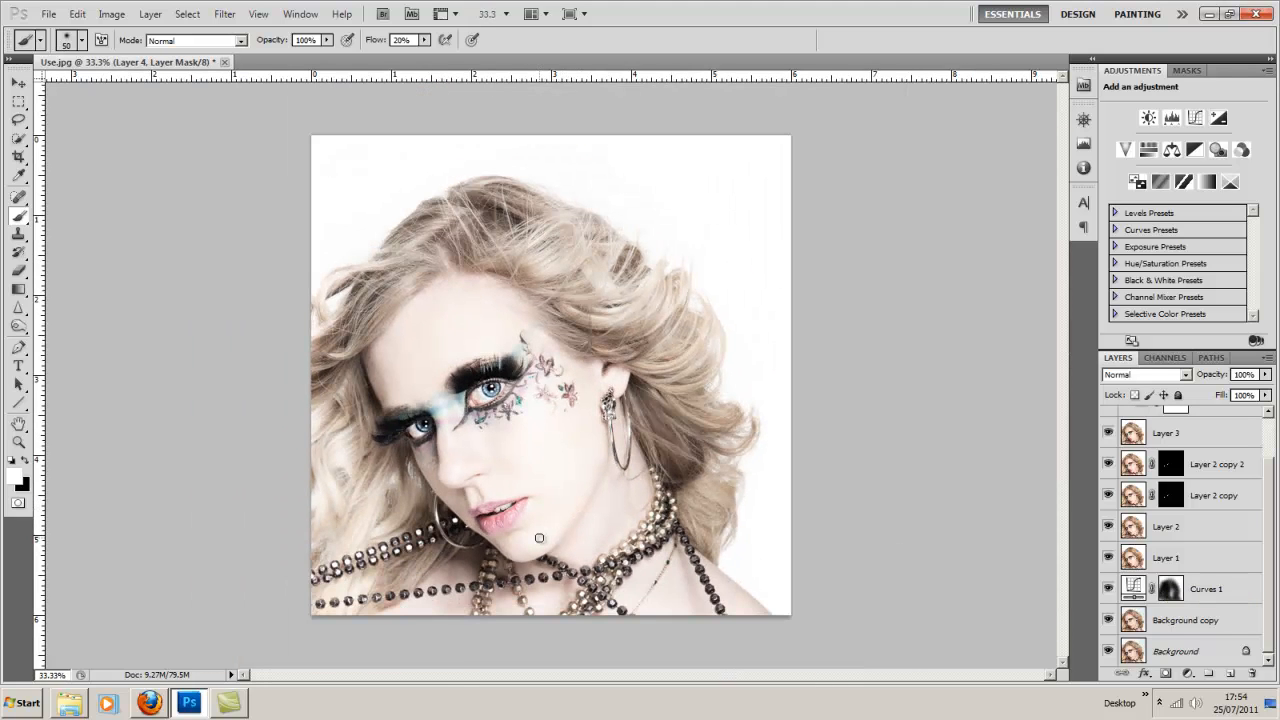
{"action": "key", "text": "bracketright"}
{"action": "key", "text": "bracketright"}
{"action": "key", "text": "bracketright"}
{"action": "key", "text": "bracketright"}
{"action": "key", "text": "bracketright"}
{"action": "key", "text": "bracketright"}
{"action": "key", "text": "bracketright"}
{"action": "key", "text": "bracketright"}
{"action": "mouse_move", "coordinate": [368, 550]}
{"action": "left_mouse_down"}
{"action": "mouse_move", "coordinate": [316, 584]}
{"action": "mouse_move", "coordinate": [415, 612]}
{"action": "mouse_move", "coordinate": [479, 604]}
{"action": "mouse_move", "coordinate": [489, 571]}
{"action": "mouse_move", "coordinate": [484, 589]}
{"action": "mouse_move", "coordinate": [521, 595]}
{"action": "mouse_move", "coordinate": [533, 617]}
{"action": "mouse_move", "coordinate": [536, 585]}
{"action": "mouse_move", "coordinate": [601, 589]}
{"action": "mouse_move", "coordinate": [581, 601]}
{"action": "mouse_move", "coordinate": [656, 531]}
{"action": "mouse_move", "coordinate": [672, 485]}
{"action": "mouse_move", "coordinate": [712, 622]}
{"action": "mouse_move", "coordinate": [614, 611]}
{"action": "mouse_move", "coordinate": [625, 617]}
{"action": "mouse_move", "coordinate": [607, 602]}
{"action": "mouse_move", "coordinate": [563, 617]}
{"action": "mouse_move", "coordinate": [493, 610]}
{"action": "mouse_move", "coordinate": [531, 584]}
{"action": "mouse_move", "coordinate": [646, 556]}
{"action": "mouse_move", "coordinate": [673, 526]}
{"action": "mouse_move", "coordinate": [669, 493]}
{"action": "left_mouse_up"}
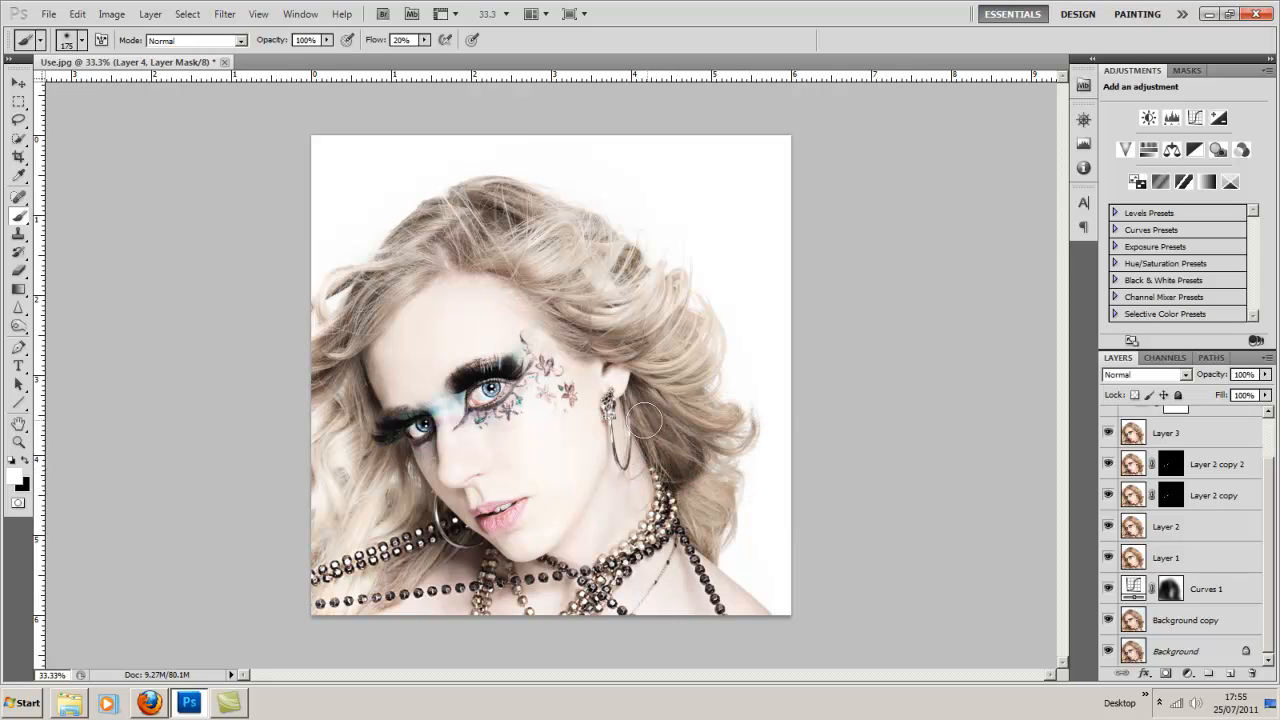
{"action": "scroll", "coordinate": [1277, 568], "scroll_direction": "up", "scroll_amount": 2}
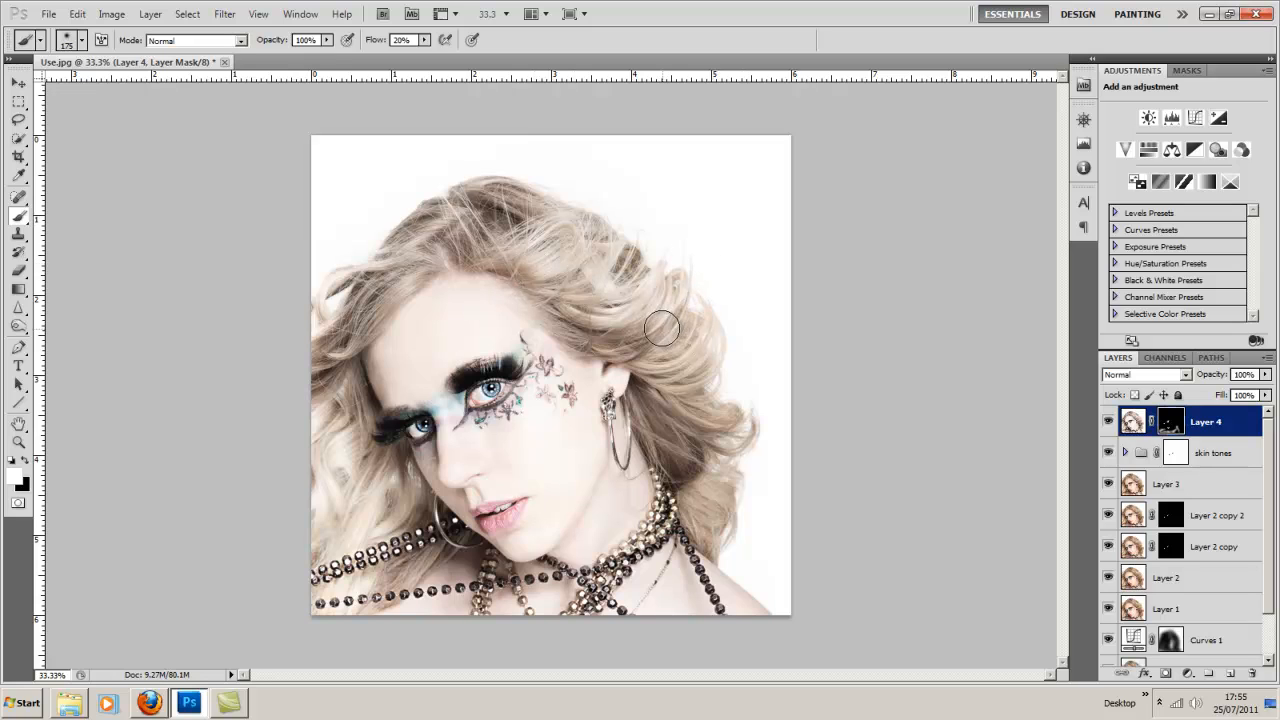
Choose the Dodge tool and stamp all visible layers into a new layer above Layer 4.
{"action": "left_click_drag", "start_coordinate": [27, 326], "coordinate": [67, 328]}
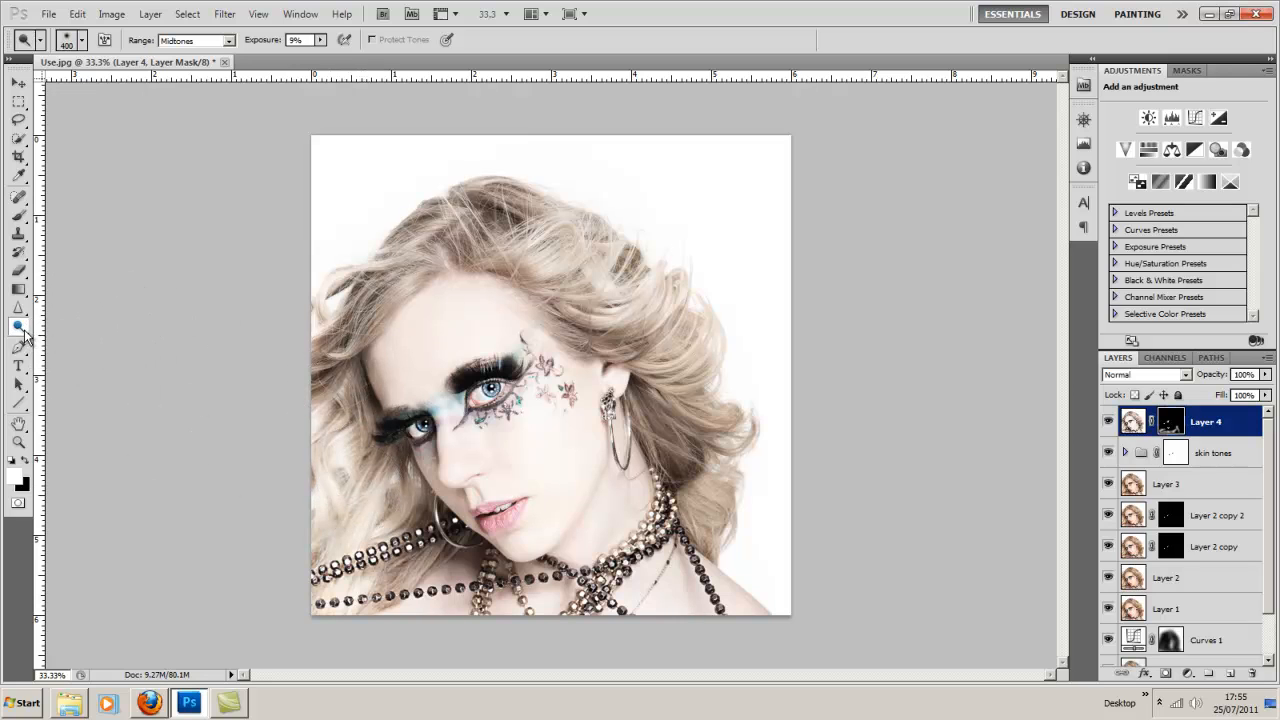
{"action": "left_click", "coordinate": [28, 462]}
{"action": "key", "text": "ctrl+alt+shift+e"}
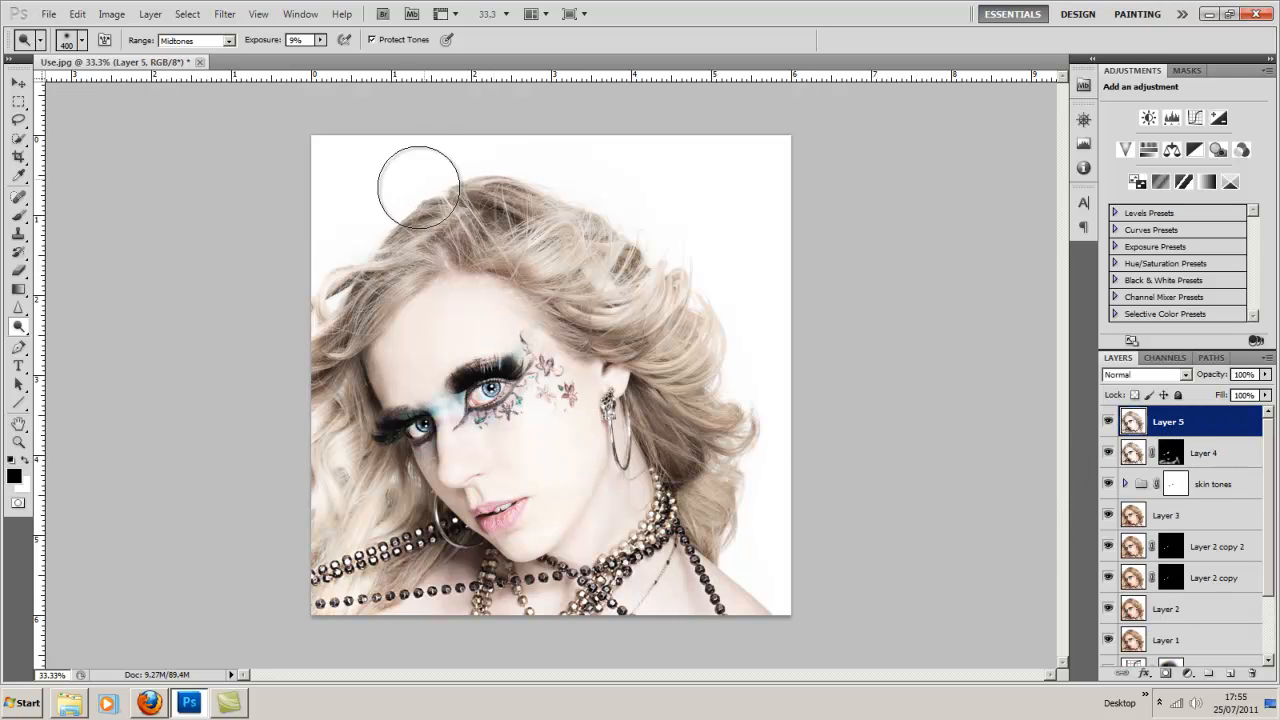
Dodge the hair highlights on Layer 5 with a size 175 brush, Midtones range, 9% exposure and Protect Tones on.
{"action": "left_click", "coordinate": [17, 330]}
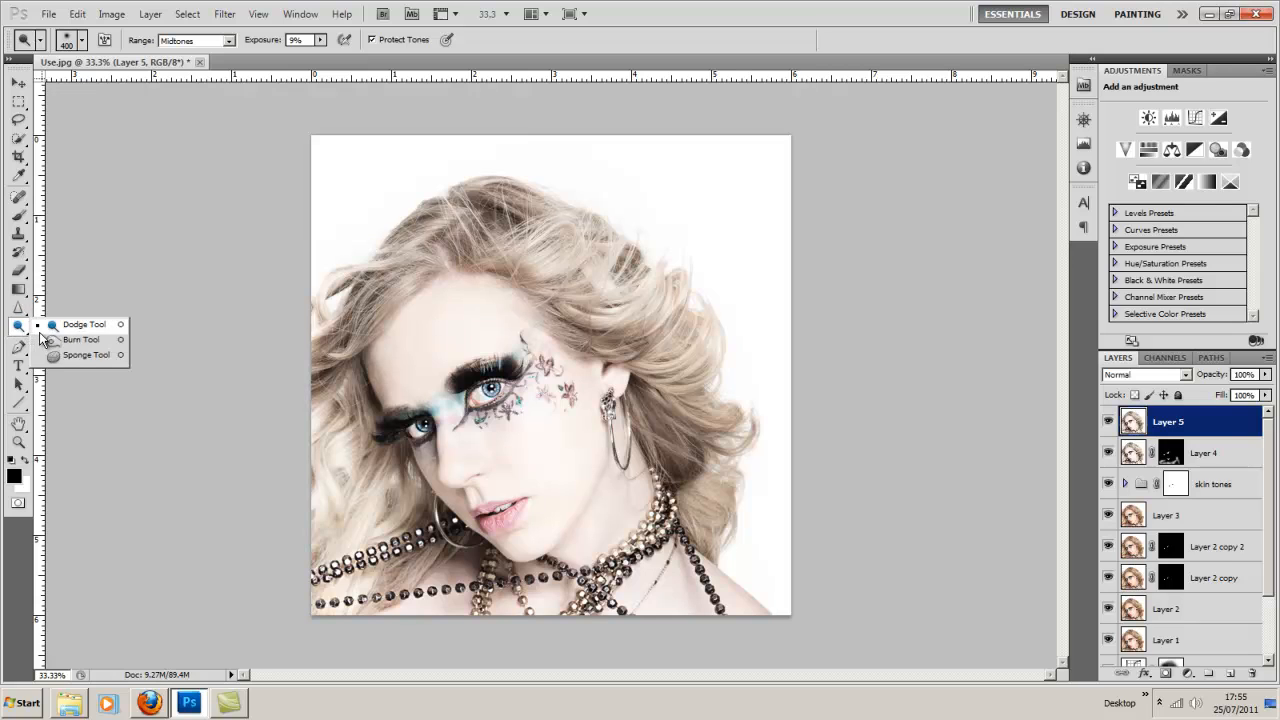
{"action": "left_click", "coordinate": [44, 328]}
{"action": "key", "text": "bracketleft"}
{"action": "key", "text": "bracketleft"}
{"action": "key", "text": "bracketleft"}
{"action": "key", "text": "bracketleft"}
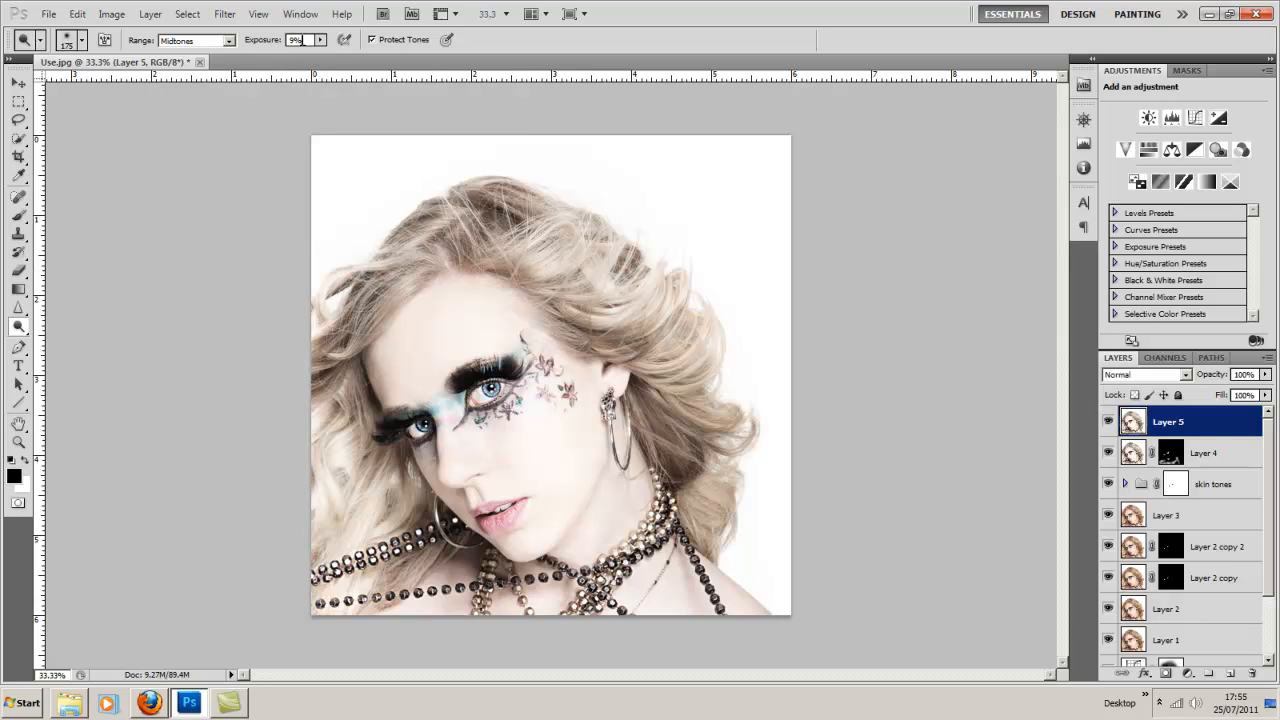
{"action": "mouse_move", "coordinate": [459, 272]}
{"action": "left_mouse_down"}
{"action": "mouse_move", "coordinate": [517, 272]}
{"action": "mouse_move", "coordinate": [532, 294]}
{"action": "mouse_move", "coordinate": [548, 272]}
{"action": "mouse_move", "coordinate": [534, 267]}
{"action": "mouse_move", "coordinate": [574, 255]}
{"action": "mouse_move", "coordinate": [527, 258]}
{"action": "mouse_move", "coordinate": [612, 231]}
{"action": "mouse_move", "coordinate": [562, 270]}
{"action": "mouse_move", "coordinate": [625, 277]}
{"action": "mouse_move", "coordinate": [594, 307]}
{"action": "mouse_move", "coordinate": [653, 290]}
{"action": "mouse_move", "coordinate": [615, 330]}
{"action": "mouse_move", "coordinate": [656, 339]}
{"action": "mouse_move", "coordinate": [671, 364]}
{"action": "mouse_move", "coordinate": [690, 357]}
{"action": "mouse_move", "coordinate": [671, 441]}
{"action": "mouse_move", "coordinate": [715, 513]}
{"action": "mouse_move", "coordinate": [692, 471]}
{"action": "left_mouse_up"}
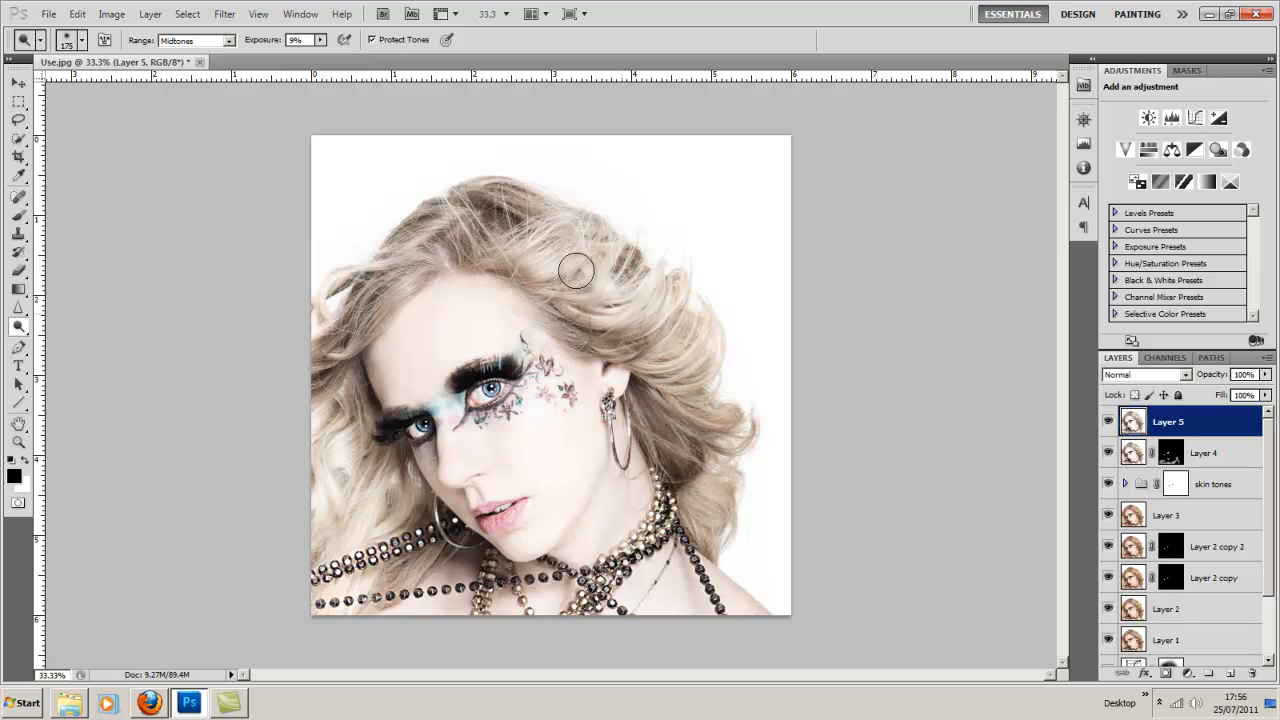
{"action": "mouse_move", "coordinate": [388, 272]}
{"action": "left_mouse_down"}
{"action": "mouse_move", "coordinate": [351, 282]}
{"action": "mouse_move", "coordinate": [332, 528]}
{"action": "mouse_move", "coordinate": [361, 488]}
{"action": "mouse_move", "coordinate": [334, 556]}
{"action": "mouse_move", "coordinate": [390, 550]}
{"action": "mouse_move", "coordinate": [387, 499]}
{"action": "mouse_move", "coordinate": [351, 496]}
{"action": "mouse_move", "coordinate": [336, 417]}
{"action": "mouse_move", "coordinate": [348, 384]}
{"action": "mouse_move", "coordinate": [334, 406]}
{"action": "mouse_move", "coordinate": [362, 289]}
{"action": "mouse_move", "coordinate": [422, 252]}
{"action": "mouse_move", "coordinate": [390, 249]}
{"action": "mouse_move", "coordinate": [415, 251]}
{"action": "mouse_move", "coordinate": [489, 194]}
{"action": "mouse_move", "coordinate": [478, 266]}
{"action": "mouse_move", "coordinate": [593, 257]}
{"action": "mouse_move", "coordinate": [590, 361]}
{"action": "mouse_move", "coordinate": [602, 329]}
{"action": "mouse_move", "coordinate": [654, 322]}
{"action": "mouse_move", "coordinate": [631, 358]}
{"action": "mouse_move", "coordinate": [692, 468]}
{"action": "mouse_move", "coordinate": [650, 390]}
{"action": "left_mouse_up"}
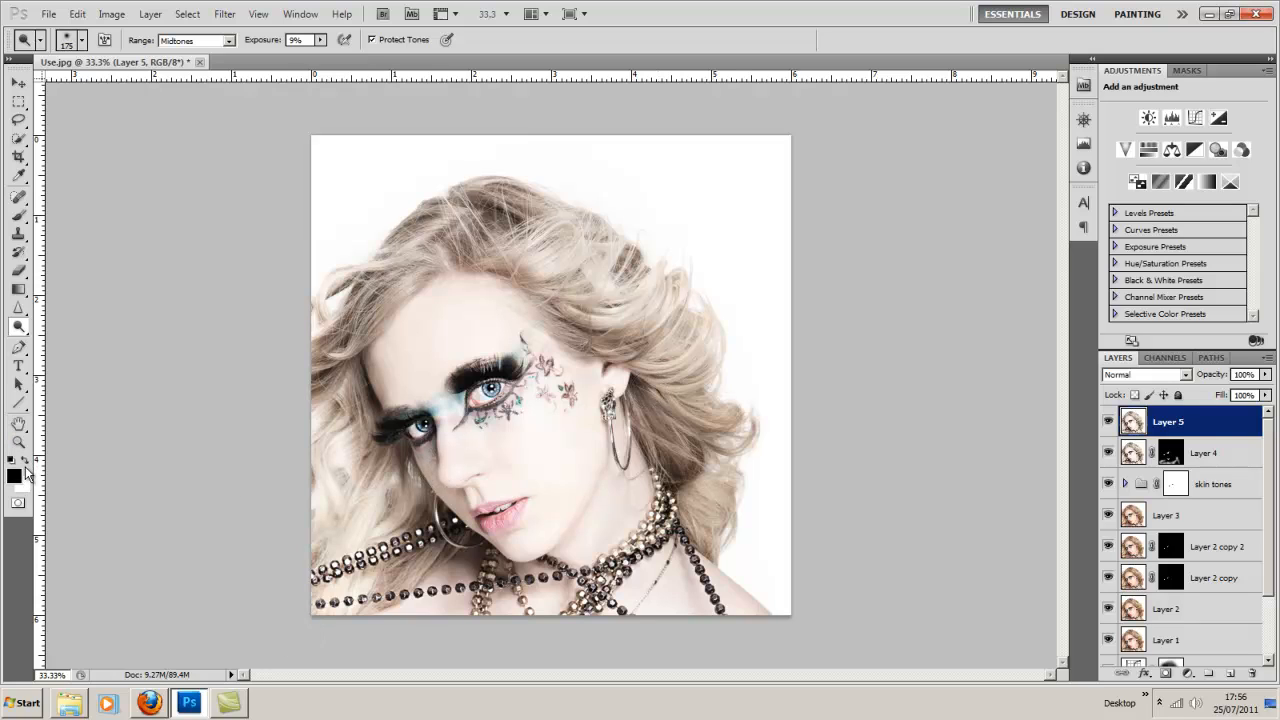
Burn the darker parts of the hair on Layer 5, using the Midtones range at 50% exposure.
{"action": "right_click", "coordinate": [20, 327]}
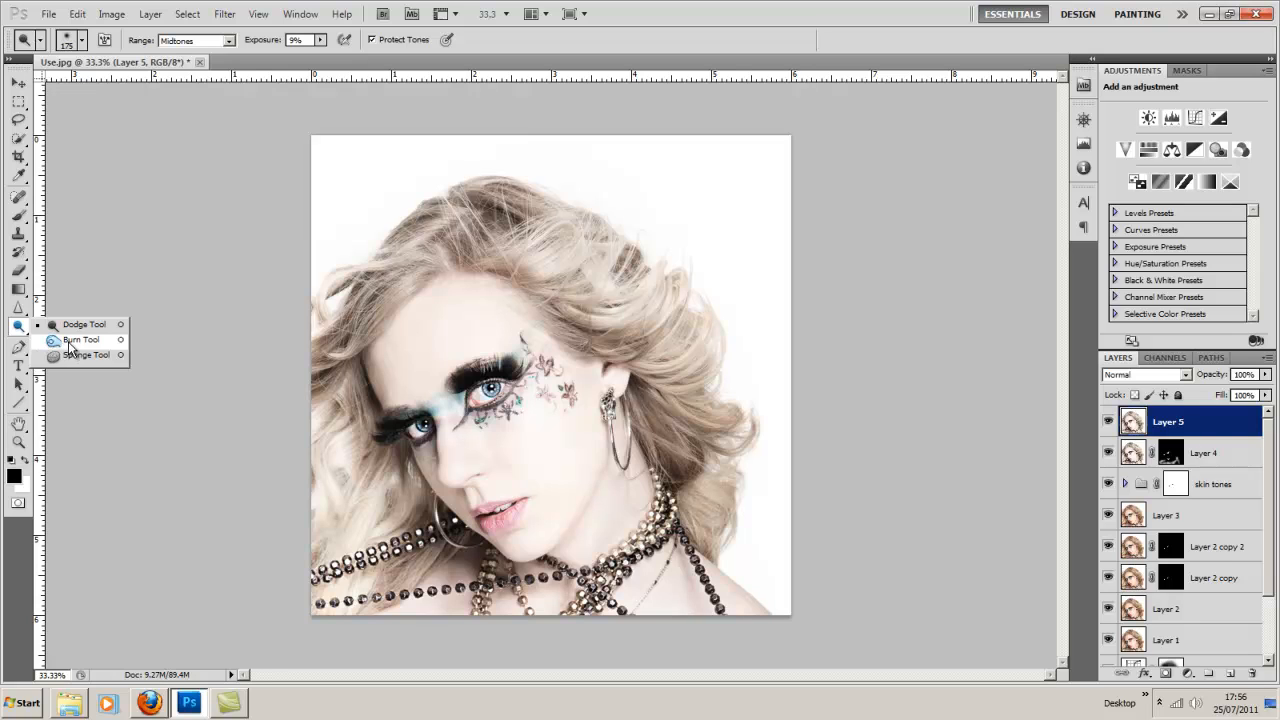
{"action": "left_click", "coordinate": [75, 340]}
{"action": "mouse_move", "coordinate": [350, 343]}
{"action": "left_mouse_down"}
{"action": "mouse_move", "coordinate": [342, 534]}
{"action": "mouse_move", "coordinate": [366, 500]}
{"action": "mouse_move", "coordinate": [351, 539]}
{"action": "mouse_move", "coordinate": [364, 576]}
{"action": "mouse_move", "coordinate": [399, 552]}
{"action": "mouse_move", "coordinate": [364, 594]}
{"action": "mouse_move", "coordinate": [380, 527]}
{"action": "mouse_move", "coordinate": [336, 435]}
{"action": "mouse_move", "coordinate": [332, 371]}
{"action": "mouse_move", "coordinate": [405, 318]}
{"action": "mouse_move", "coordinate": [398, 292]}
{"action": "mouse_move", "coordinate": [356, 309]}
{"action": "mouse_move", "coordinate": [425, 265]}
{"action": "mouse_move", "coordinate": [426, 250]}
{"action": "mouse_move", "coordinate": [372, 215]}
{"action": "mouse_move", "coordinate": [503, 250]}
{"action": "mouse_move", "coordinate": [629, 227]}
{"action": "mouse_move", "coordinate": [592, 286]}
{"action": "mouse_move", "coordinate": [617, 293]}
{"action": "mouse_move", "coordinate": [593, 343]}
{"action": "mouse_move", "coordinate": [659, 321]}
{"action": "mouse_move", "coordinate": [627, 384]}
{"action": "mouse_move", "coordinate": [637, 427]}
{"action": "mouse_move", "coordinate": [660, 397]}
{"action": "mouse_move", "coordinate": [737, 417]}
{"action": "mouse_move", "coordinate": [664, 357]}
{"action": "mouse_move", "coordinate": [721, 334]}
{"action": "mouse_move", "coordinate": [697, 462]}
{"action": "mouse_move", "coordinate": [737, 558]}
{"action": "mouse_move", "coordinate": [722, 562]}
{"action": "mouse_move", "coordinate": [701, 453]}
{"action": "mouse_move", "coordinate": [557, 242]}
{"action": "mouse_move", "coordinate": [543, 248]}
{"action": "mouse_move", "coordinate": [562, 254]}
{"action": "mouse_move", "coordinate": [553, 316]}
{"action": "mouse_move", "coordinate": [593, 273]}
{"action": "mouse_move", "coordinate": [698, 356]}
{"action": "left_mouse_up"}
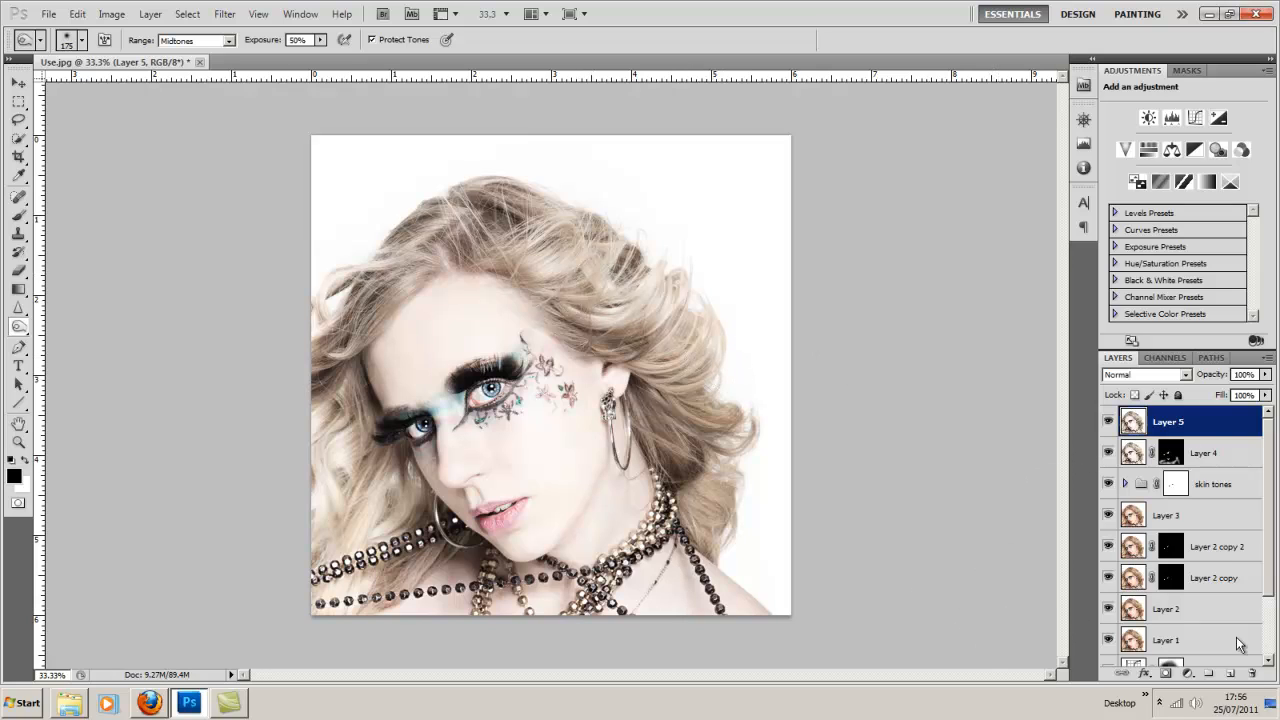
Compare the image with and without Layer 5, and compare the full retouch against the Background copy layer alone.
{"action": "left_click", "coordinate": [1107, 421]}
{"action": "left_click", "coordinate": [1107, 421]}
{"action": "scroll", "coordinate": [1270, 511], "scroll_direction": "down", "scroll_amount": 1}
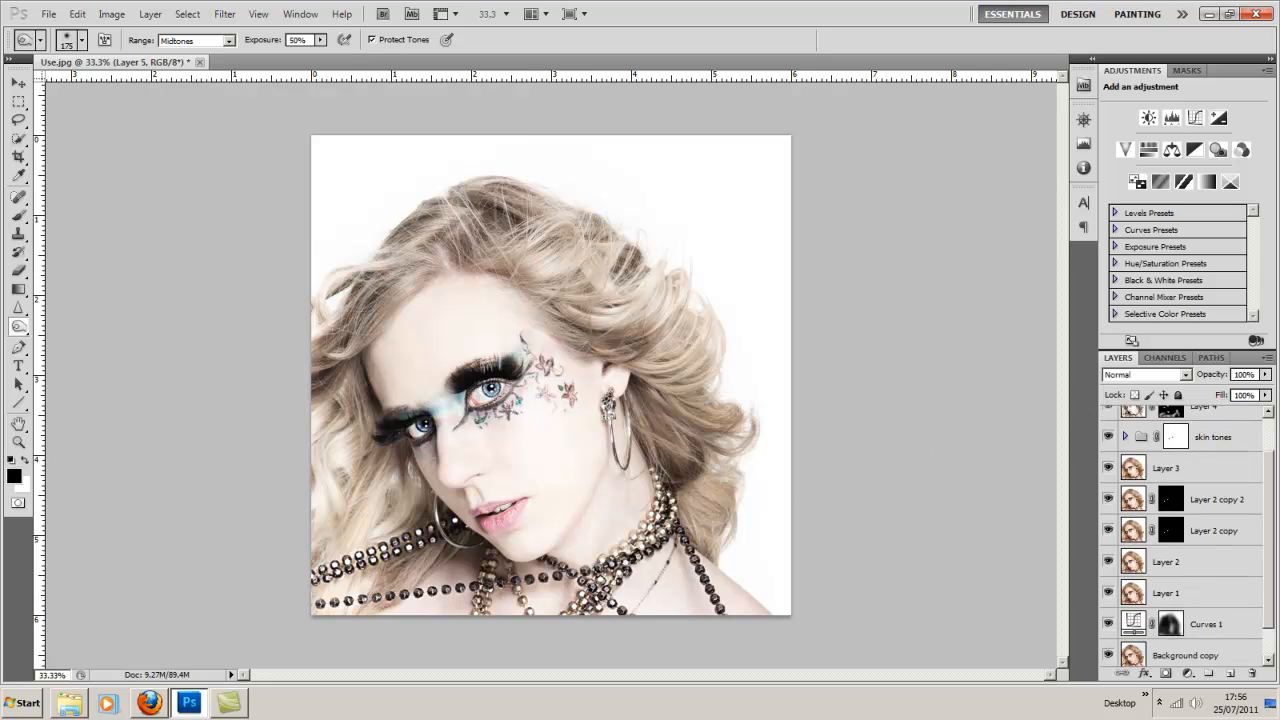
{"action": "scroll", "coordinate": [1270, 560], "scroll_direction": "down", "scroll_amount": 1}
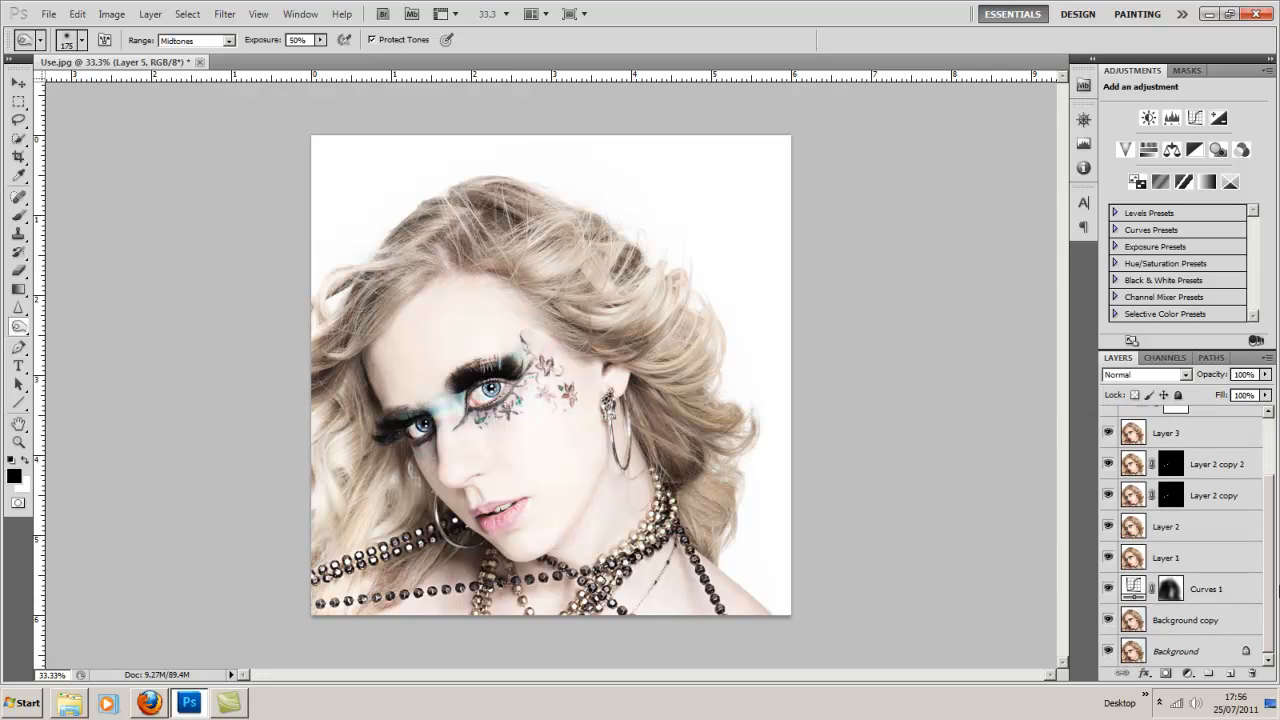
{"action": "left_click", "coordinate": [1108, 620], "text": "alt"}
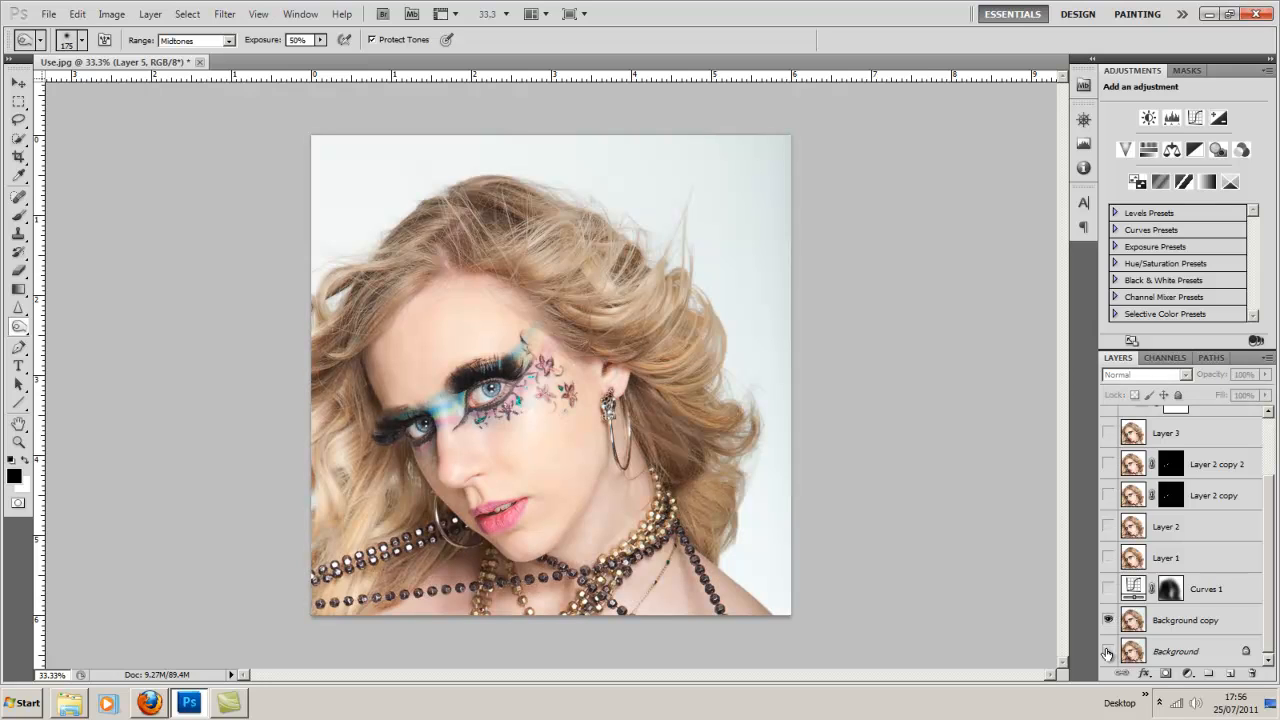
{"action": "left_click", "coordinate": [1108, 620], "text": "alt"}
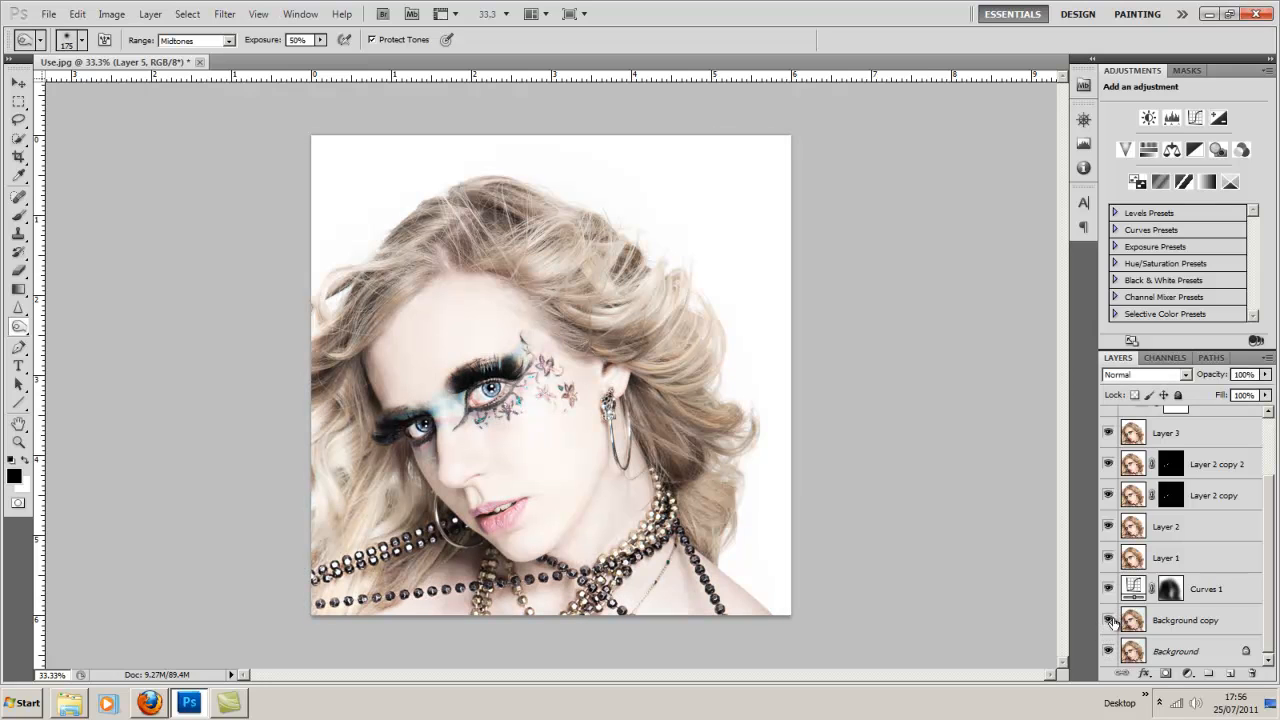